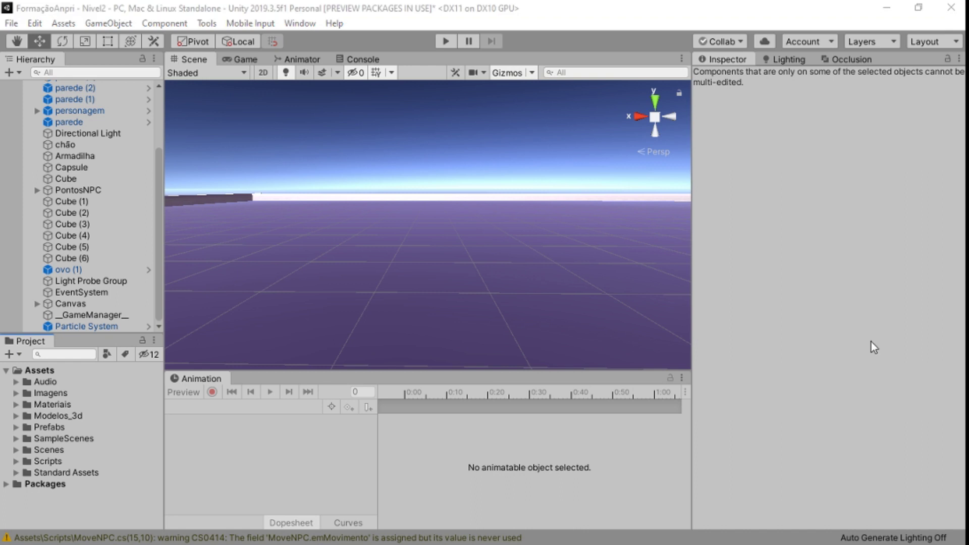
Step: Expand the personagem object in the hierarchy and inspect its personagem@Idle child
{"action": "left_click", "coordinate": [241, 381]}
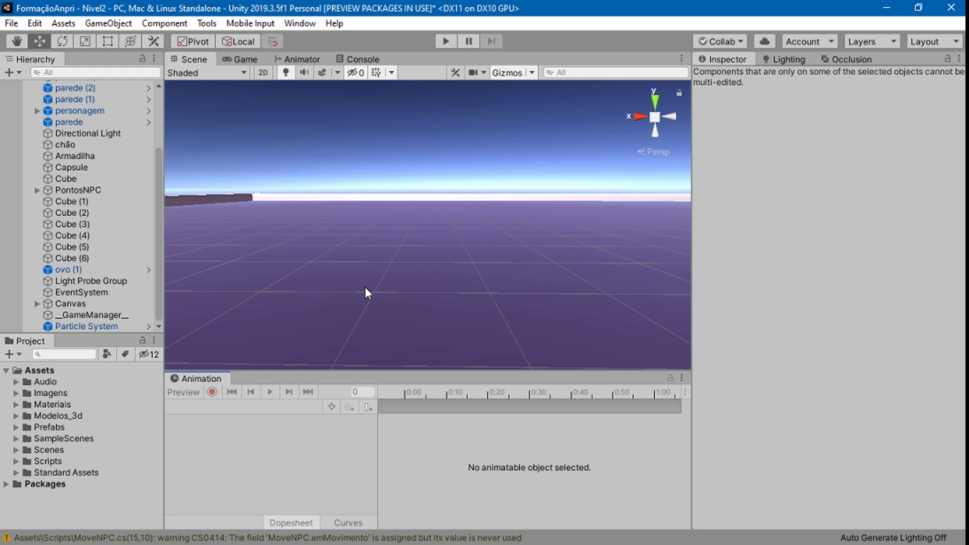
{"action": "scroll", "coordinate": [114, 255], "scroll_direction": "up", "scroll_amount": 3}
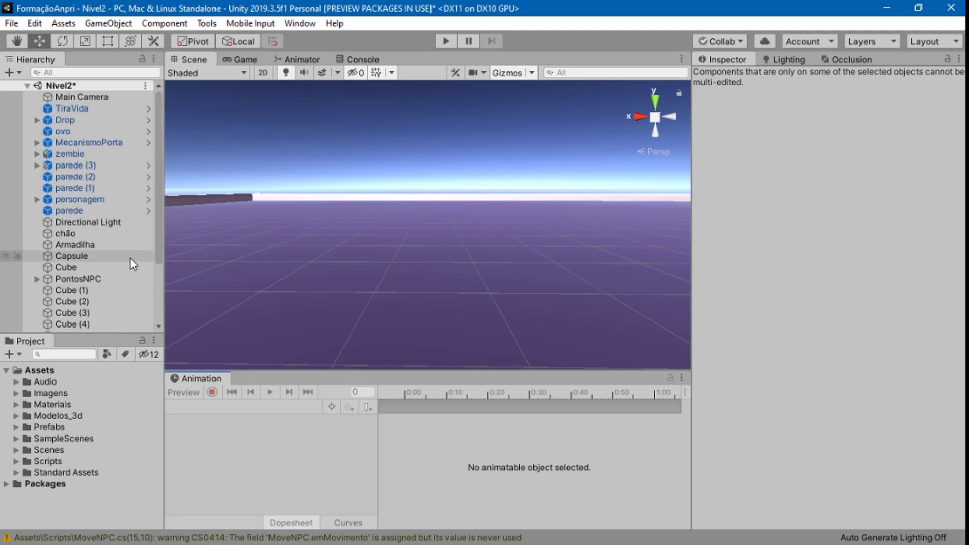
{"action": "left_click", "coordinate": [99, 200]}
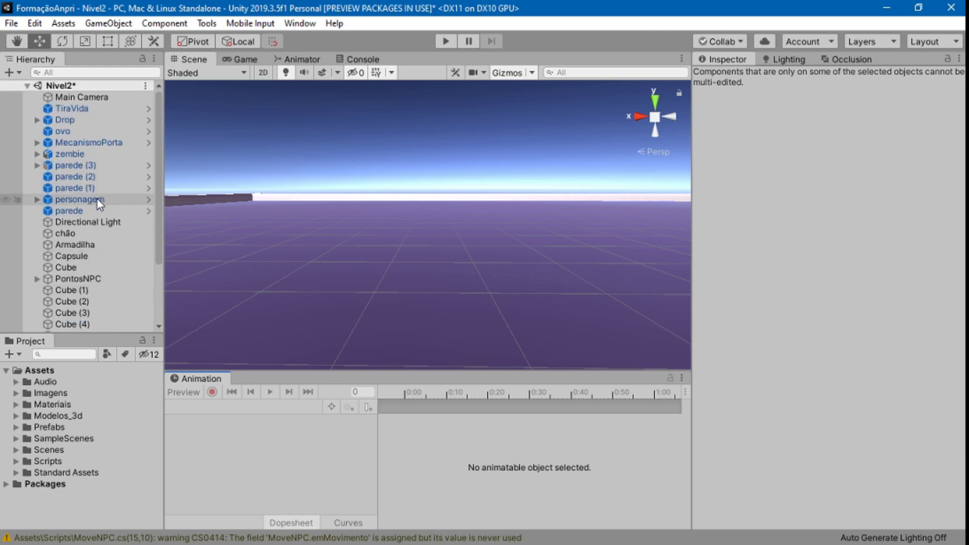
{"action": "left_click", "coordinate": [38, 199]}
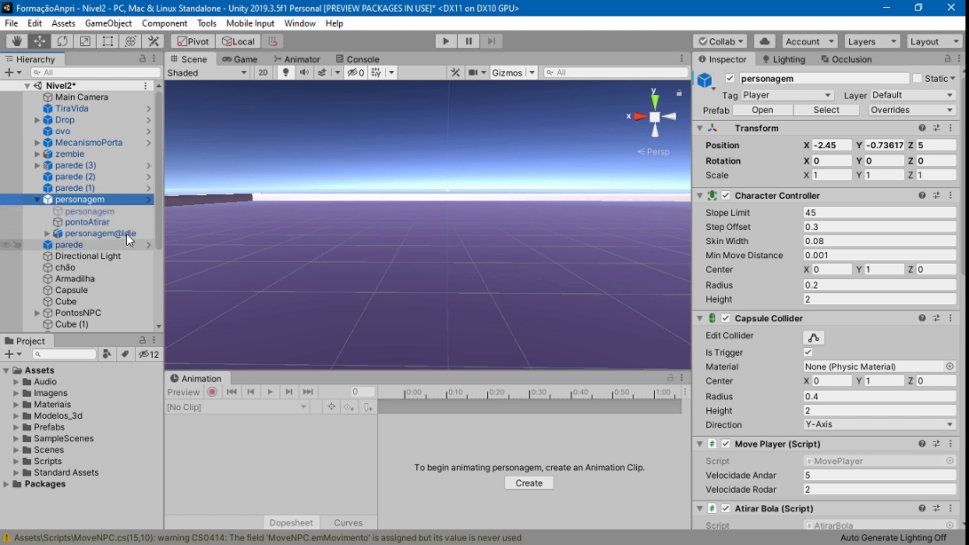
{"action": "left_click", "coordinate": [122, 233]}
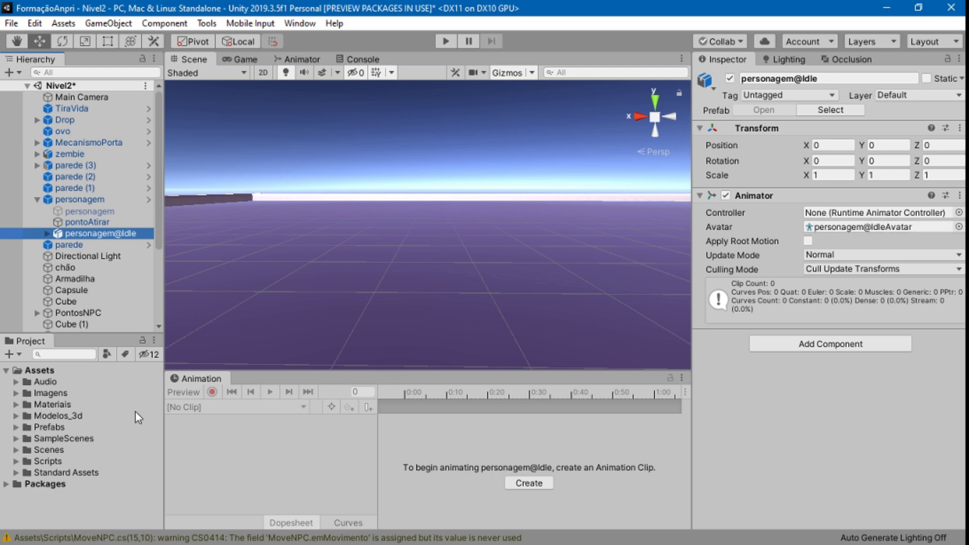
Step: Open the Idle clip of personagem@Idle from the Anims folder, preview its playback, and compare its curves and dopesheet views
{"action": "left_click", "coordinate": [14, 419]}
{"action": "scroll", "coordinate": [91, 416], "scroll_direction": "down", "scroll_amount": 3}
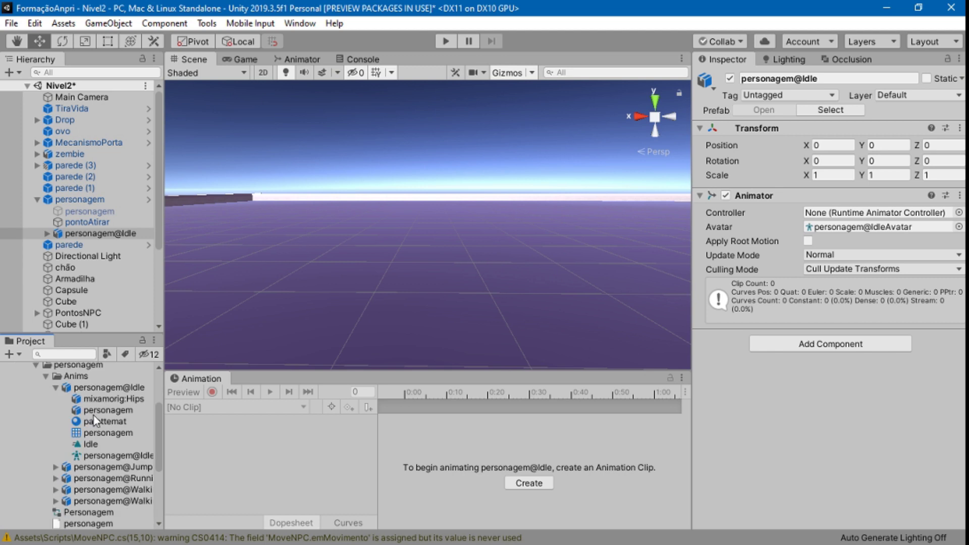
{"action": "left_click", "coordinate": [96, 445]}
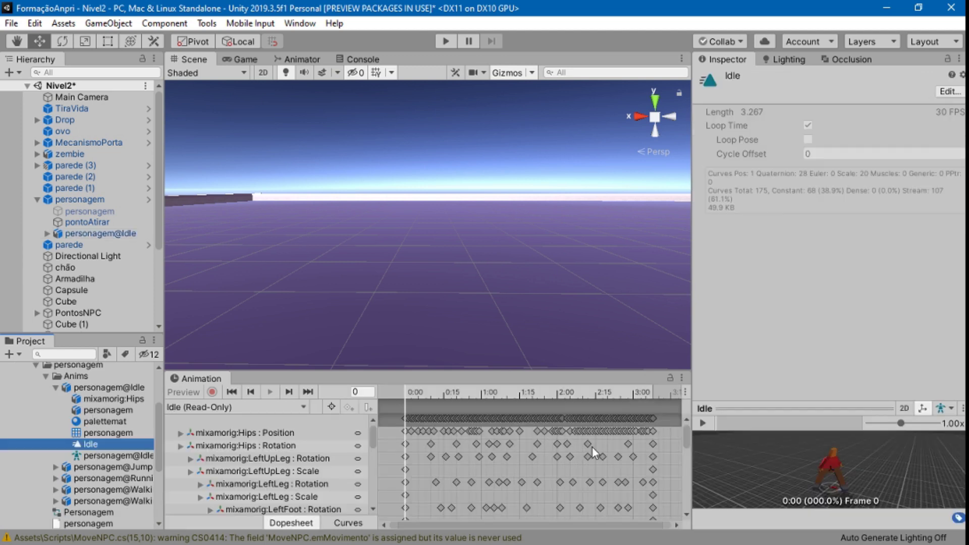
{"action": "left_click", "coordinate": [701, 423]}
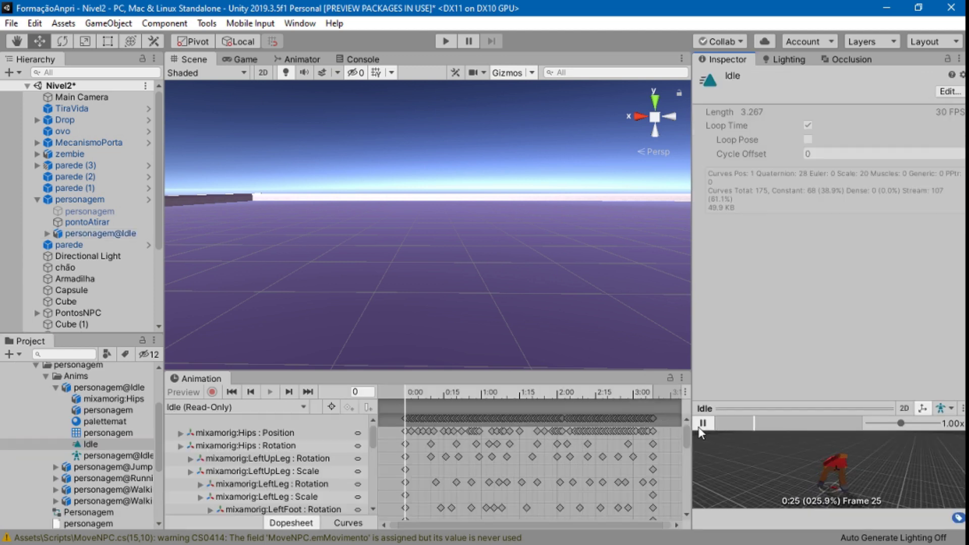
{"action": "left_click", "coordinate": [702, 425]}
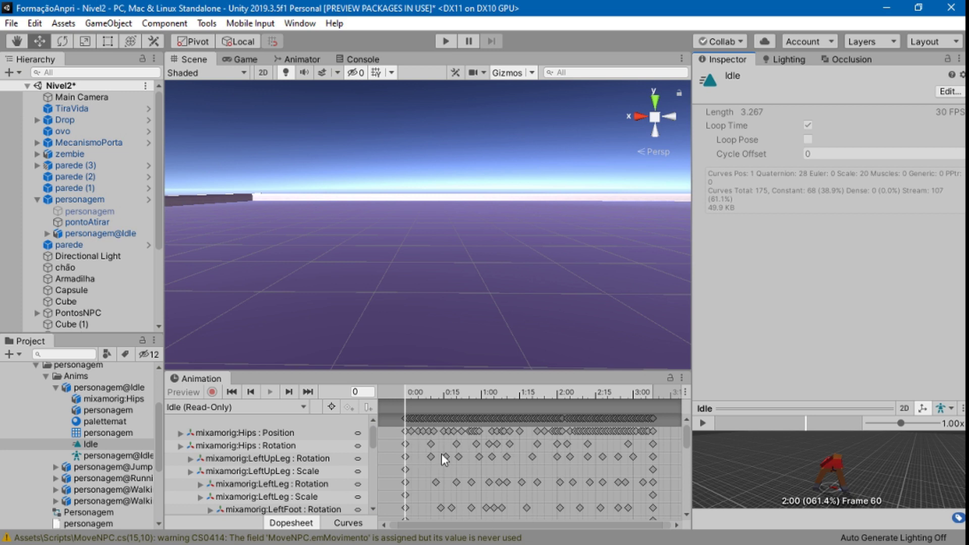
{"action": "left_click", "coordinate": [355, 520]}
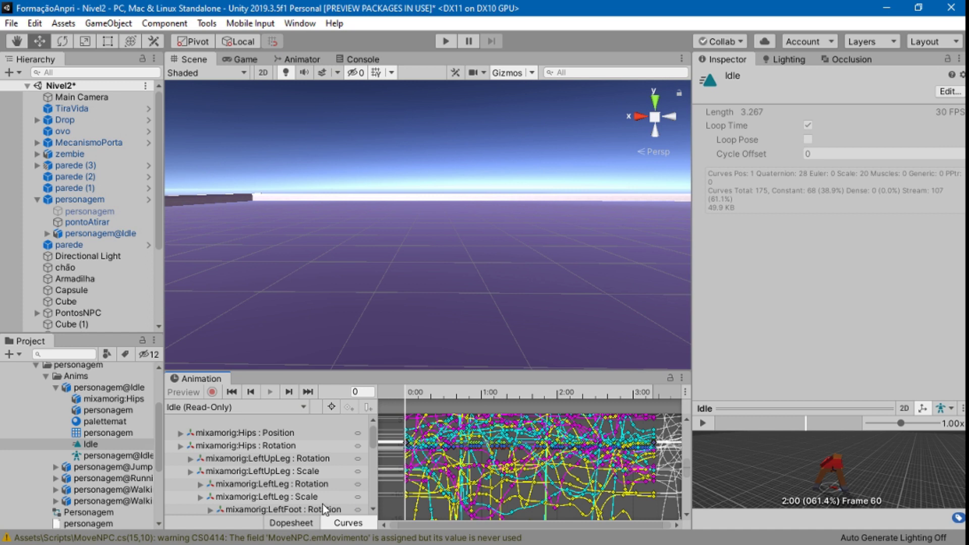
{"action": "left_click", "coordinate": [290, 523]}
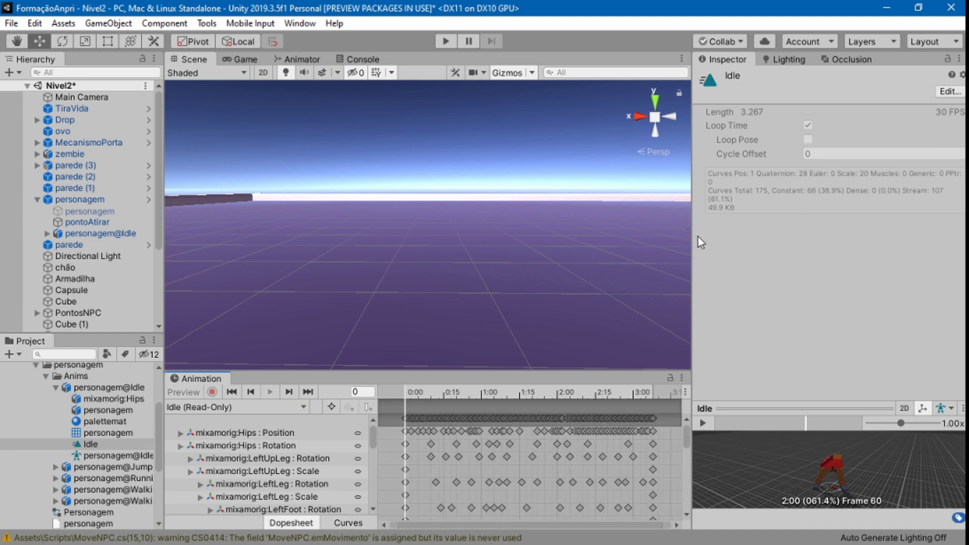
Step: Widen the scene and animation area, and collapse the personagem object and the personagem asset folder
{"action": "left_click_drag", "start_coordinate": [692, 243], "coordinate": [750, 242]}
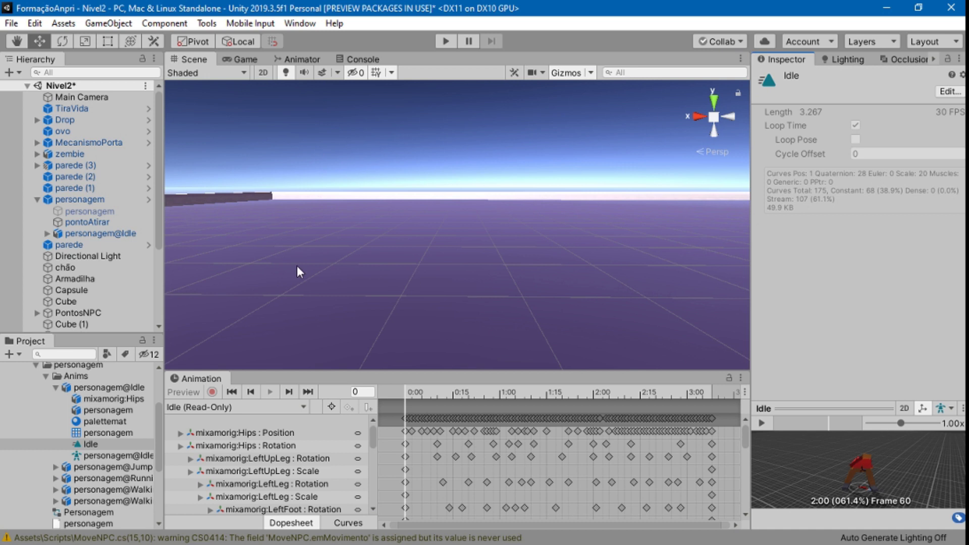
{"action": "left_click", "coordinate": [36, 199]}
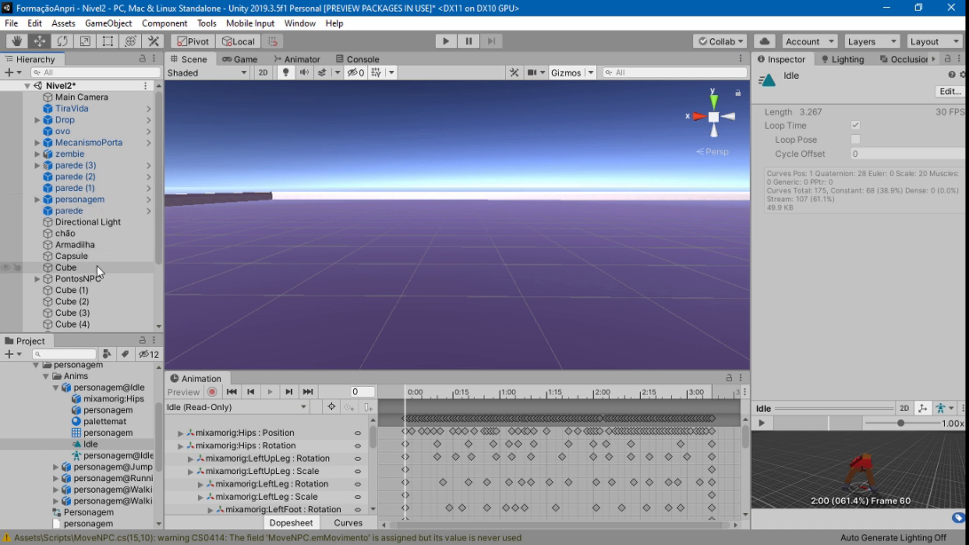
{"action": "scroll", "coordinate": [98, 273], "scroll_direction": "down", "scroll_amount": 3}
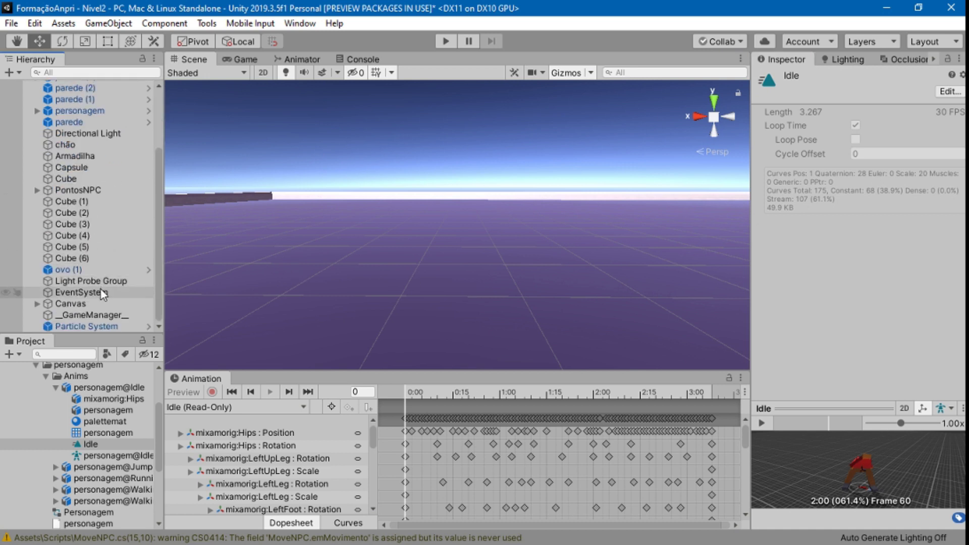
{"action": "right_click_drag", "start_coordinate": [454, 269], "coordinate": [461, 280]}
{"action": "right_click_drag", "start_coordinate": [332, 305], "coordinate": [353, 305]}
{"action": "right_click_drag", "start_coordinate": [451, 298], "coordinate": [476, 303]}
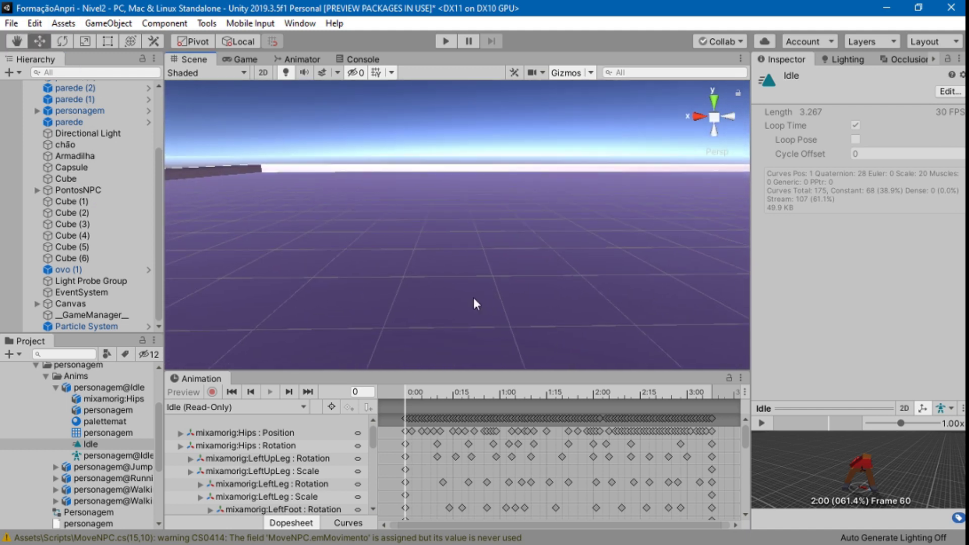
{"action": "left_click", "coordinate": [36, 365]}
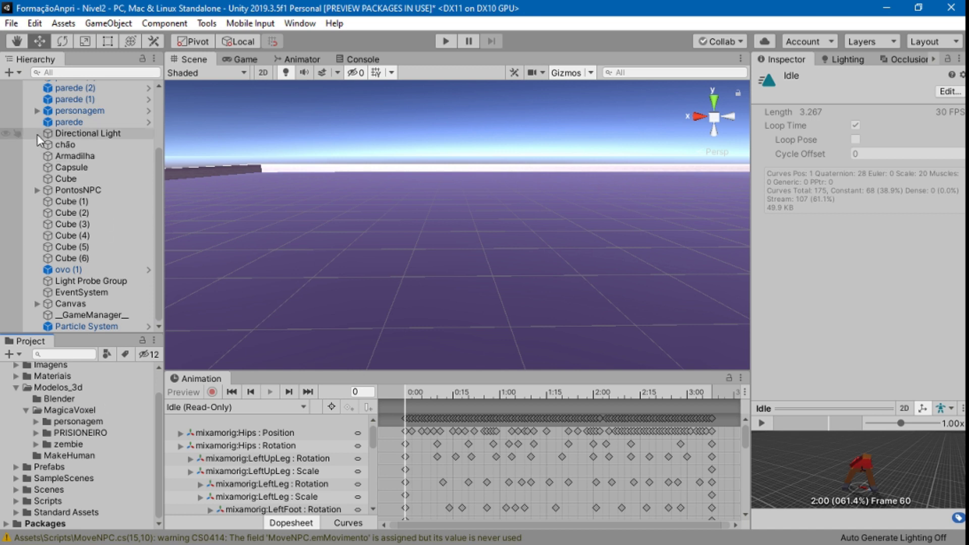
Step: Create an empty object named PortaAnimada and reset its transform to the origin
{"action": "left_click", "coordinate": [13, 72]}
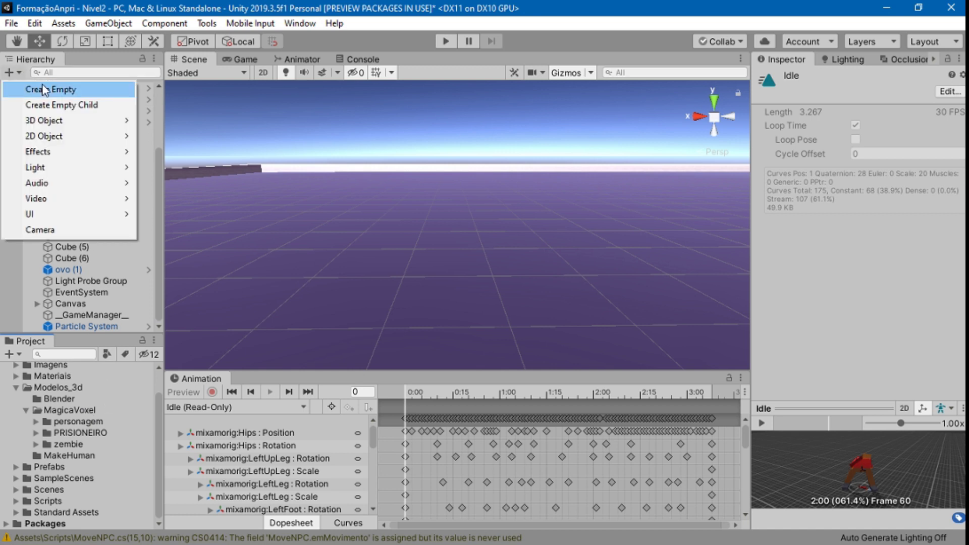
{"action": "left_click", "coordinate": [45, 90]}
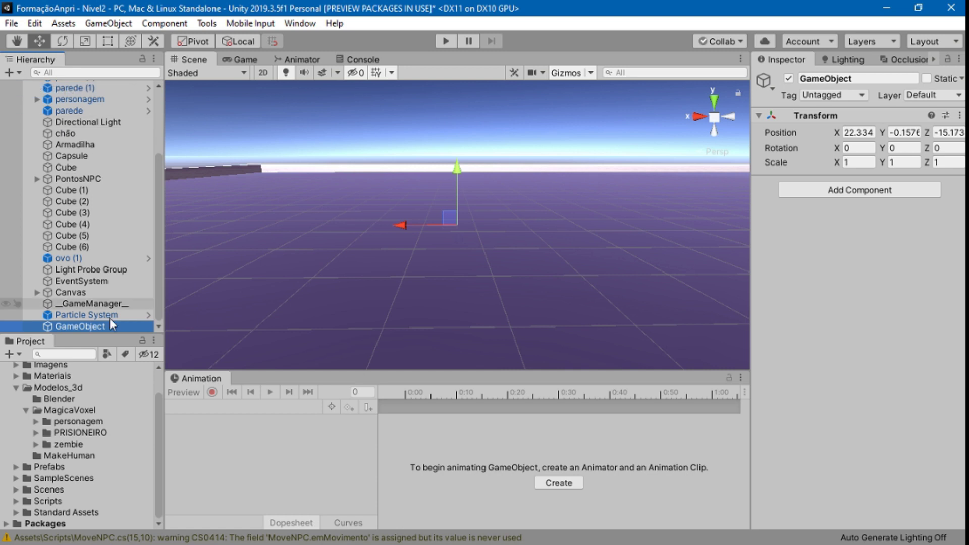
{"action": "left_click", "coordinate": [873, 78]}
{"action": "type", "text": "P"}
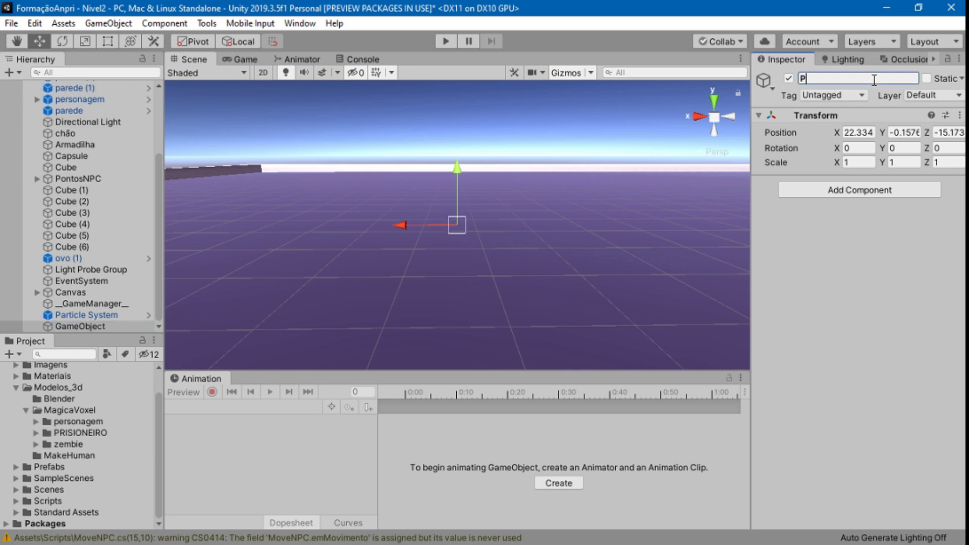
{"action": "type", "text": "ortaAnimada"}
{"action": "key", "text": "Return"}
{"action": "left_click", "coordinate": [959, 115]}
{"action": "left_click", "coordinate": [857, 131]}
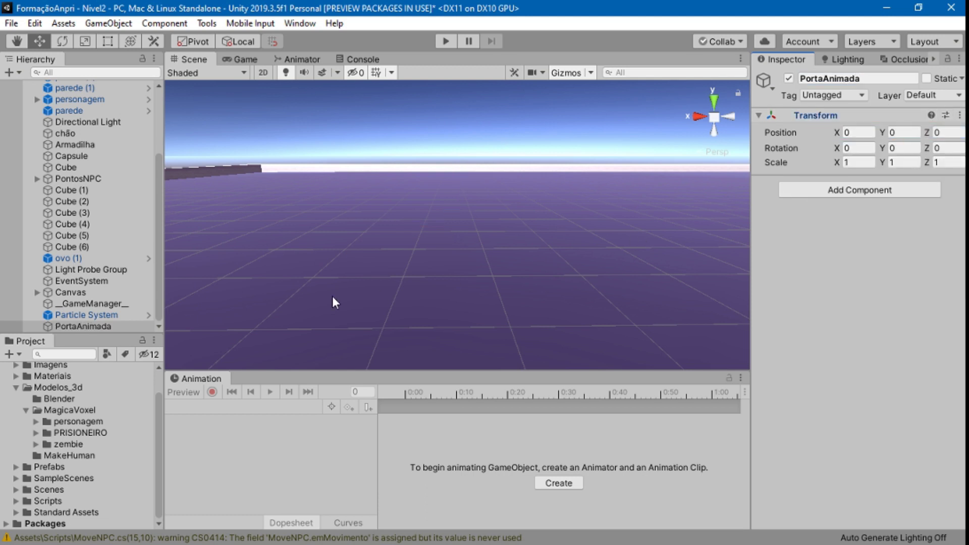
Step: Add a 3D cube as a child of PortaAnimada
{"action": "double_click", "coordinate": [112, 327]}
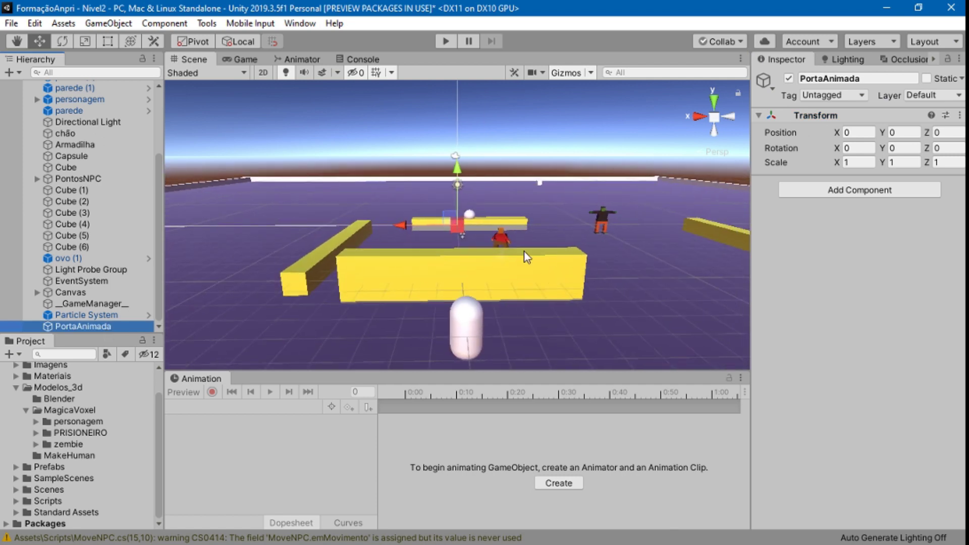
{"action": "left_click_drag", "start_coordinate": [474, 292], "coordinate": [696, 289], "text": "alt"}
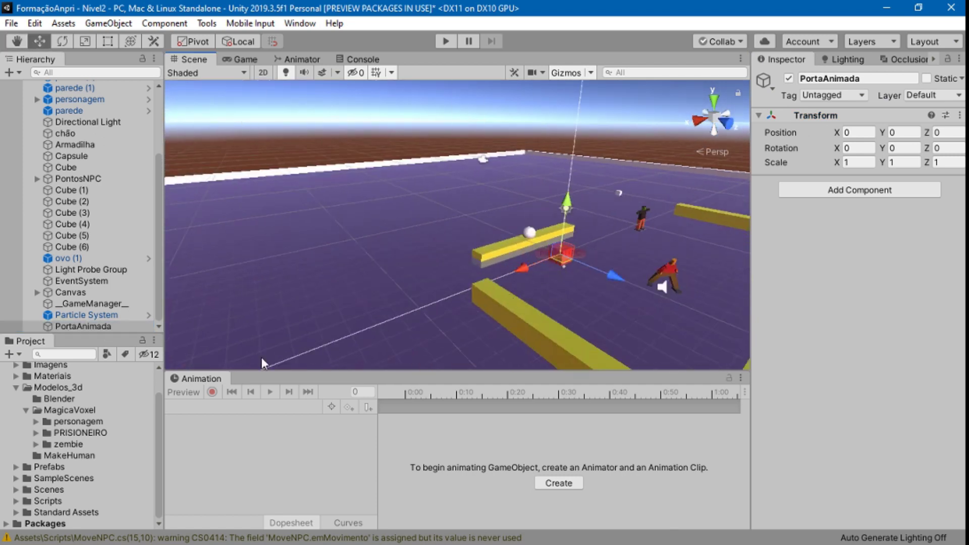
{"action": "right_click", "coordinate": [108, 326]}
{"action": "mouse_move", "coordinate": [217, 206]}
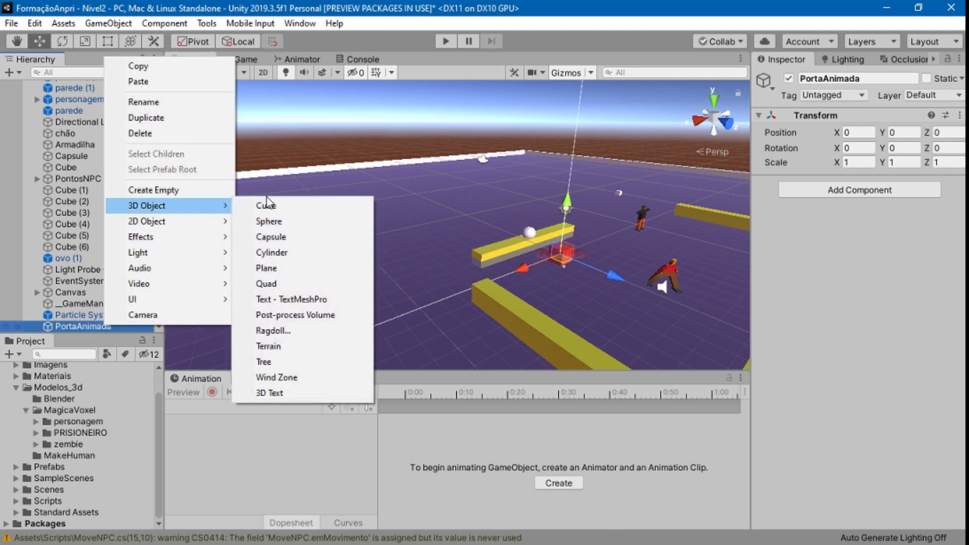
{"action": "left_click", "coordinate": [266, 206]}
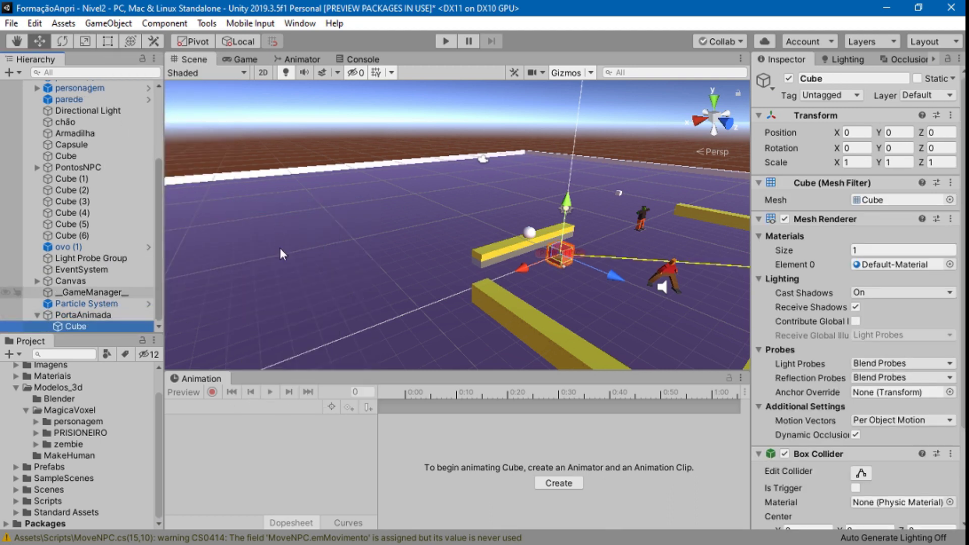
Step: Move PortaAnimada with its cube to an empty area of the floor, at about X 17.81, Z -14.9
{"action": "left_click", "coordinate": [109, 316]}
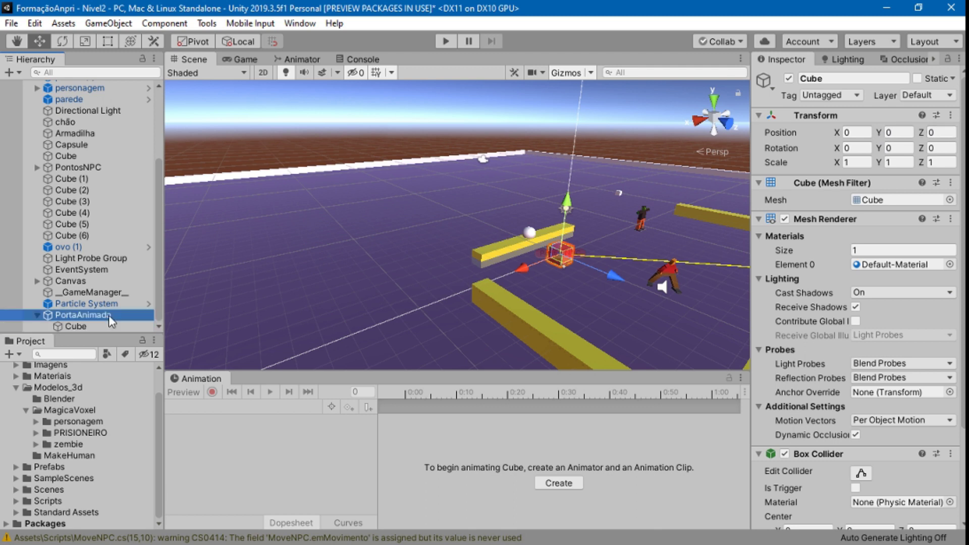
{"action": "left_click_drag", "start_coordinate": [618, 273], "coordinate": [227, 235]}
{"action": "right_click_drag", "start_coordinate": [540, 237], "coordinate": [416, 214]}
{"action": "middle_click_drag", "start_coordinate": [492, 241], "coordinate": [531, 229]}
{"action": "scroll", "coordinate": [529, 244], "scroll_direction": "up", "scroll_amount": 2}
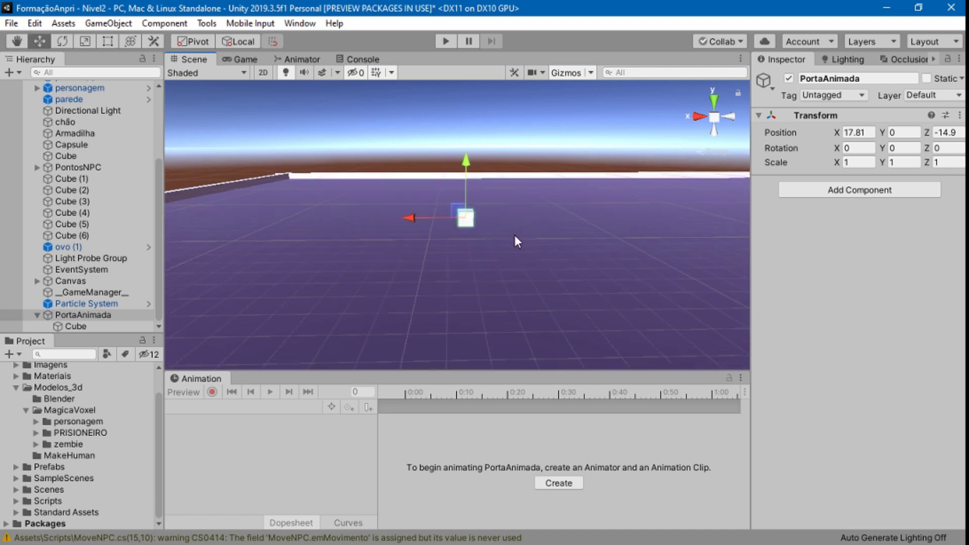
Step: Rename the cube inside PortaAnimada as Porta
{"action": "left_click", "coordinate": [89, 314]}
{"action": "left_click", "coordinate": [89, 326]}
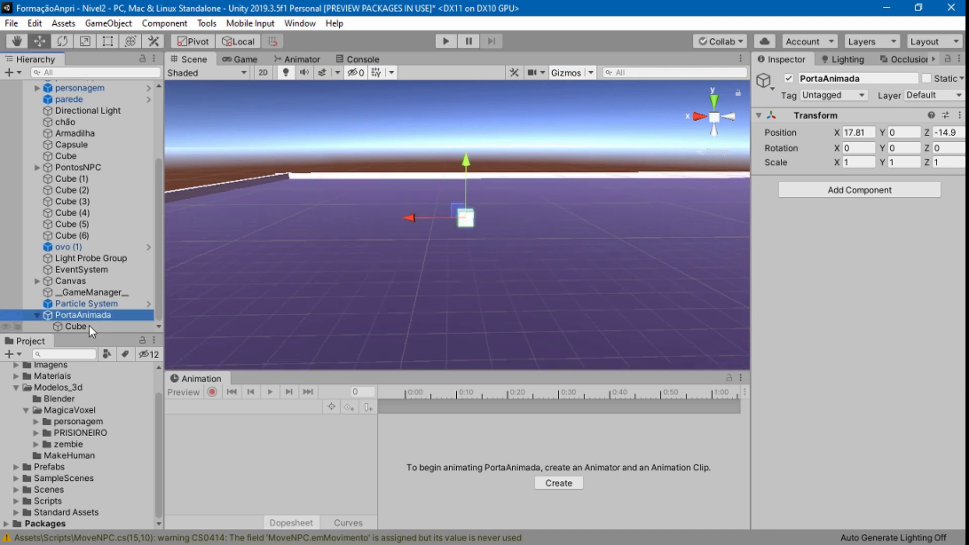
{"action": "left_click", "coordinate": [837, 78]}
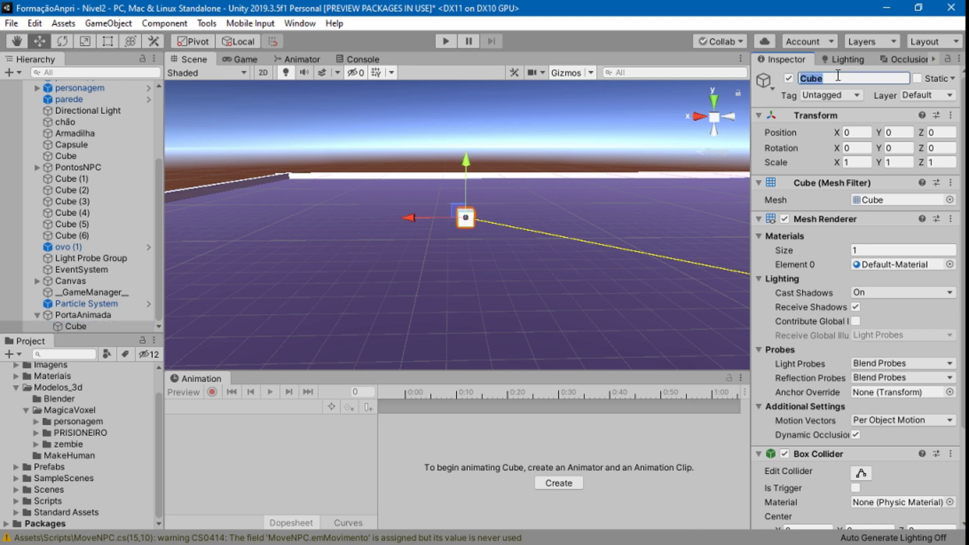
{"action": "type", "text": "Porta"}
{"action": "key", "text": "Return"}
Step: Scale the Porta cube to 1.5 in X and 2 in Y
{"action": "scroll", "coordinate": [552, 249], "scroll_direction": "up", "scroll_amount": 3}
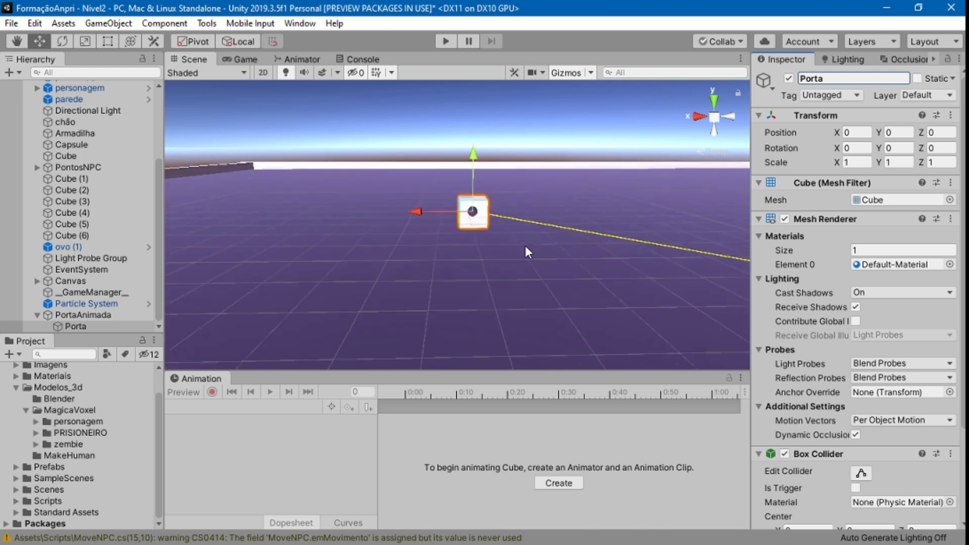
{"action": "scroll", "coordinate": [524, 247], "scroll_direction": "up", "scroll_amount": 6}
{"action": "middle_click_drag", "start_coordinate": [457, 265], "coordinate": [441, 268]}
{"action": "right_click_drag", "start_coordinate": [637, 275], "coordinate": [596, 267]}
{"action": "left_click", "coordinate": [868, 160]}
{"action": "type", "text": "1.5"}
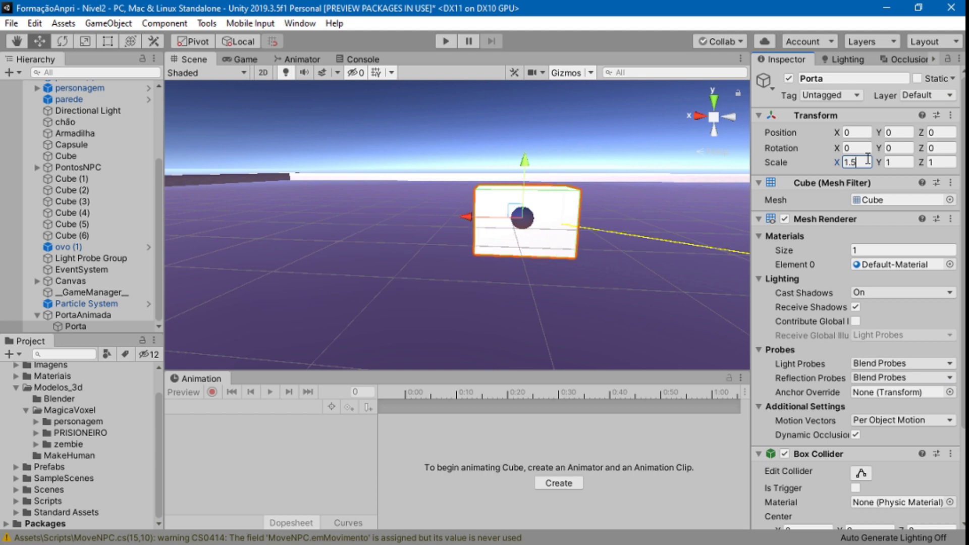
{"action": "left_click", "coordinate": [894, 163]}
{"action": "type", "text": "3"}
{"action": "key", "text": "BackSpace"}
{"action": "type", "text": "2"}
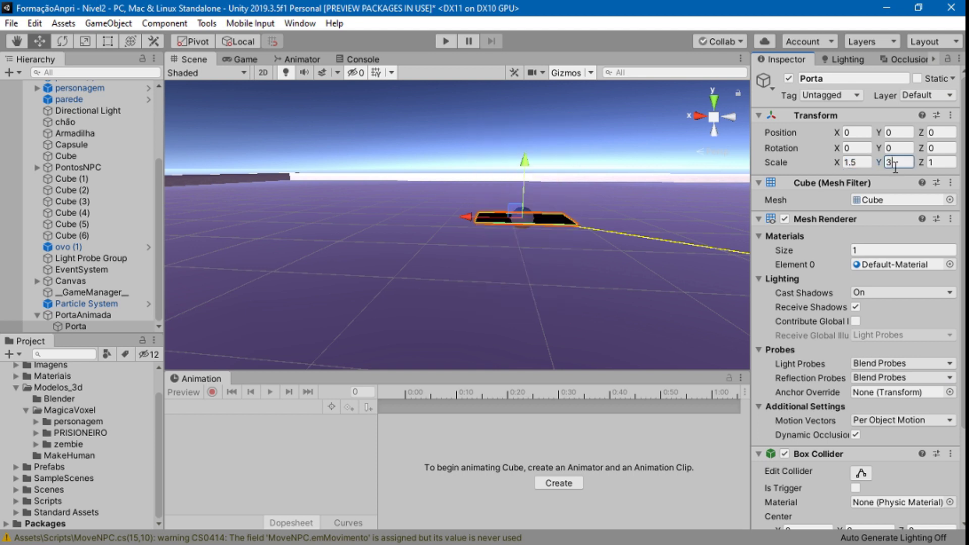
Step: Inspect the handle positions of PortaAnimada and Porta, and switch the handle placement from Pivot to Center
{"action": "left_click", "coordinate": [112, 312]}
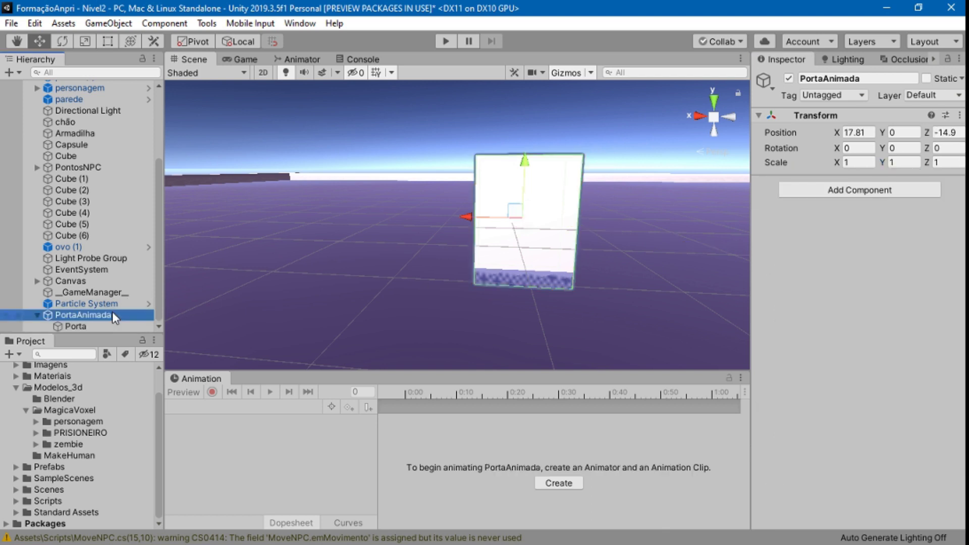
{"action": "left_click", "coordinate": [74, 326]}
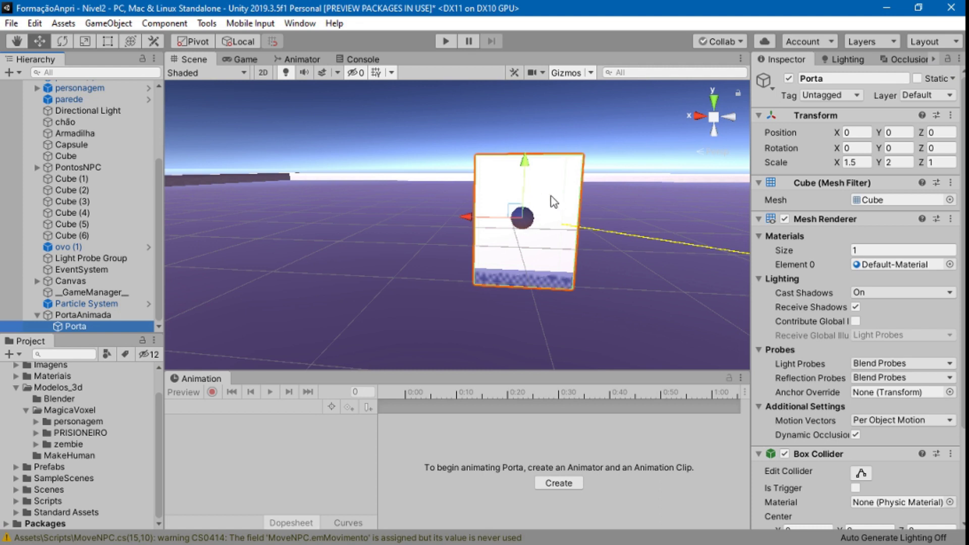
{"action": "scroll", "coordinate": [536, 223], "scroll_direction": "up", "scroll_amount": 6}
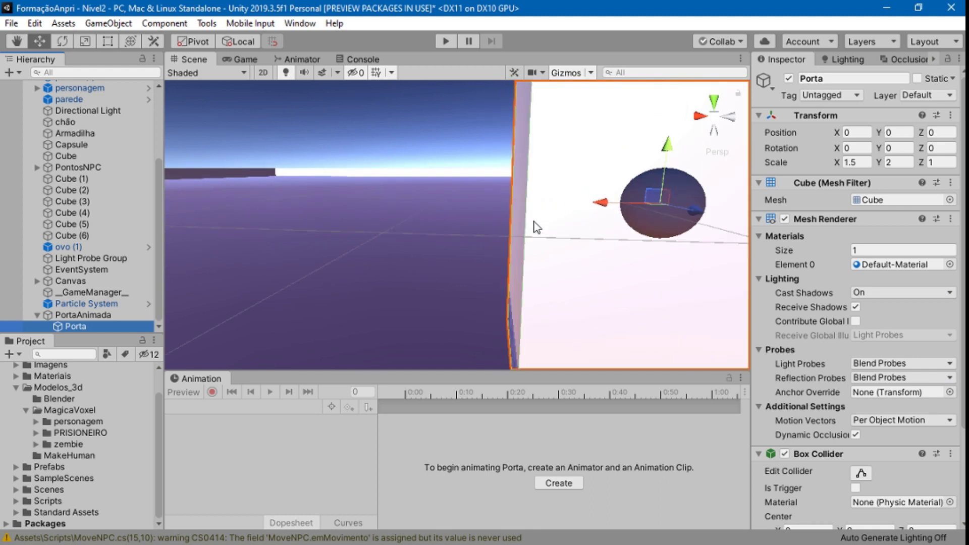
{"action": "left_click", "coordinate": [207, 43]}
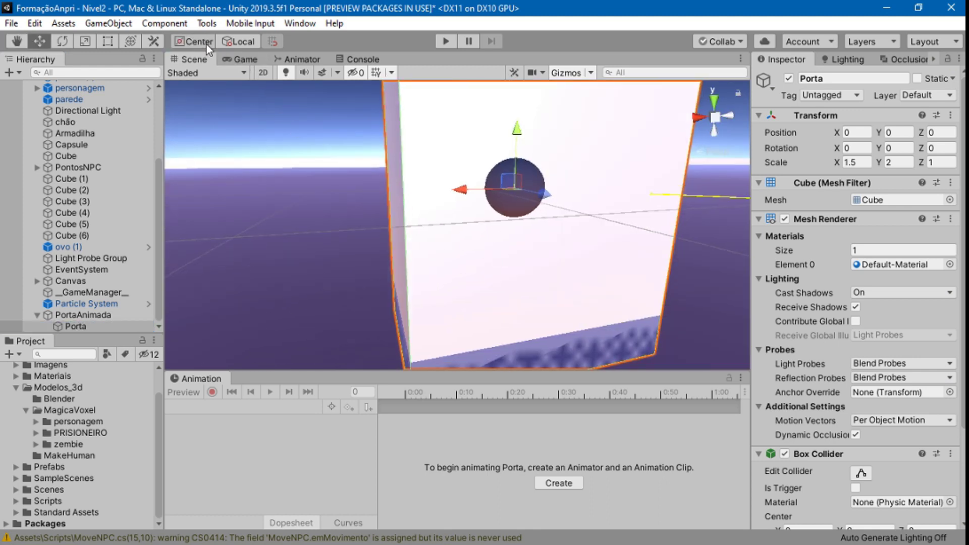
Step: Test-rotate the Porta cube about its Y axis, and reset its Y rotation to 0
{"action": "right_click_drag", "start_coordinate": [668, 243], "coordinate": [589, 252]}
{"action": "scroll", "coordinate": [596, 239], "scroll_direction": "down", "scroll_amount": 3}
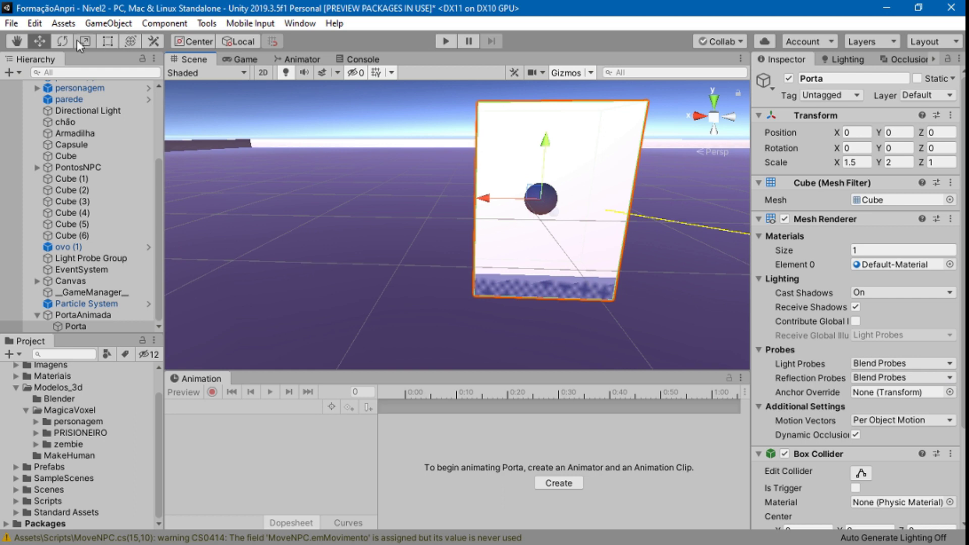
{"action": "left_click", "coordinate": [62, 41]}
{"action": "left_click_drag", "start_coordinate": [585, 217], "coordinate": [517, 242]}
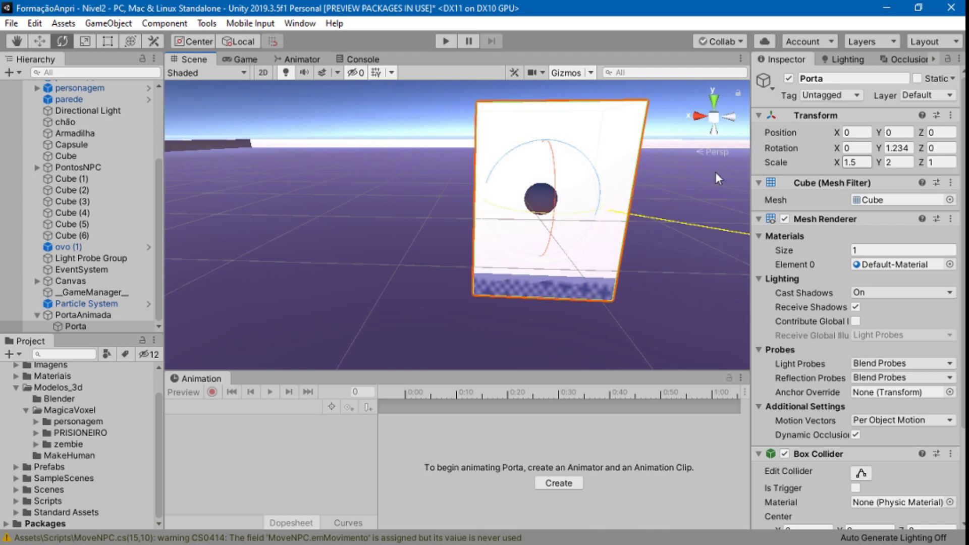
{"action": "left_click", "coordinate": [898, 148]}
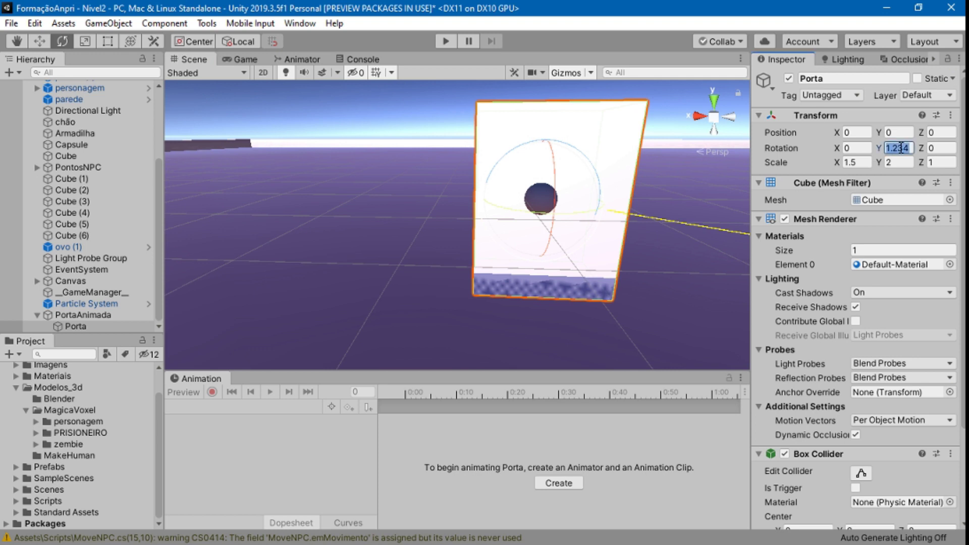
{"action": "type", "text": "0"}
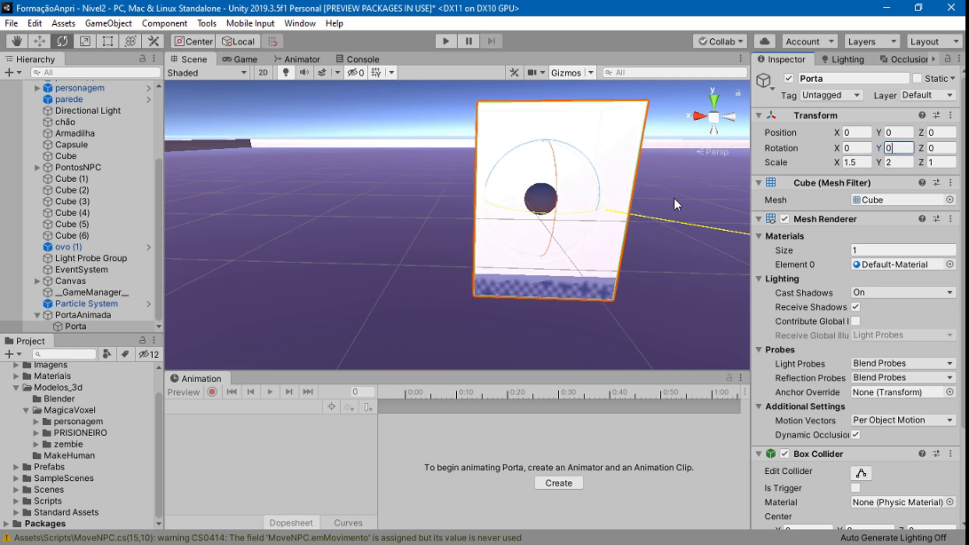
{"action": "left_click", "coordinate": [40, 42]}
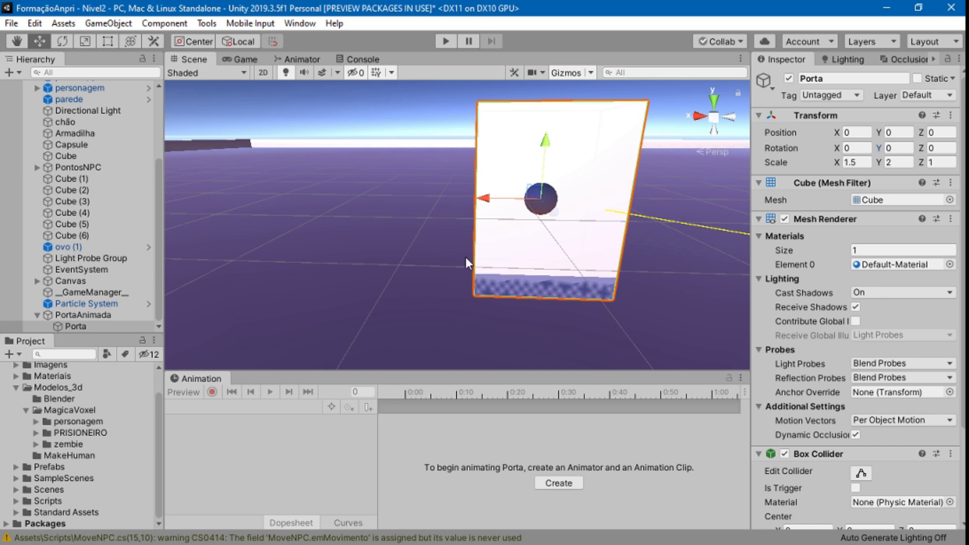
Step: Create an empty child object inside PortaAnimada and name it pivot
{"action": "right_click", "coordinate": [78, 314]}
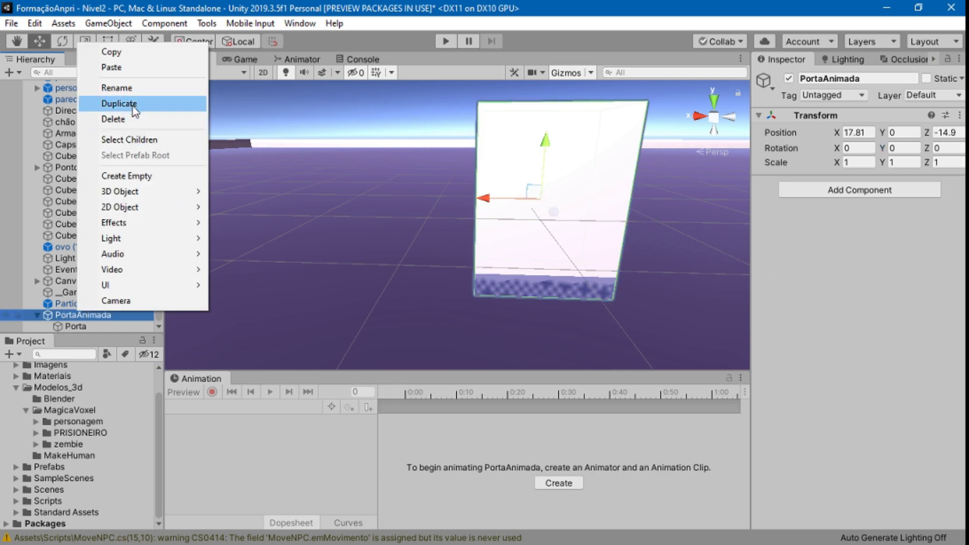
{"action": "left_click", "coordinate": [143, 177]}
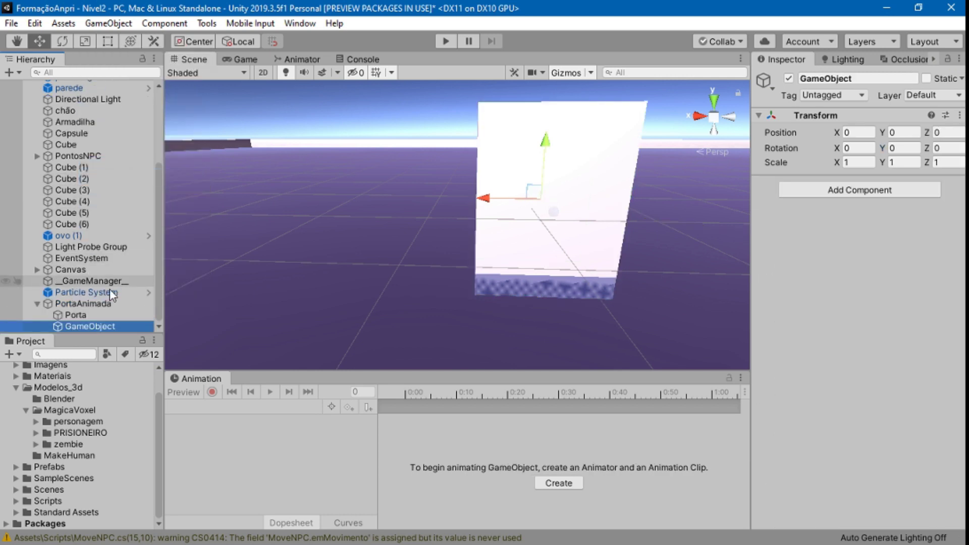
{"action": "left_click", "coordinate": [882, 77]}
{"action": "type", "text": "pivot"}
{"action": "key", "text": "Return"}
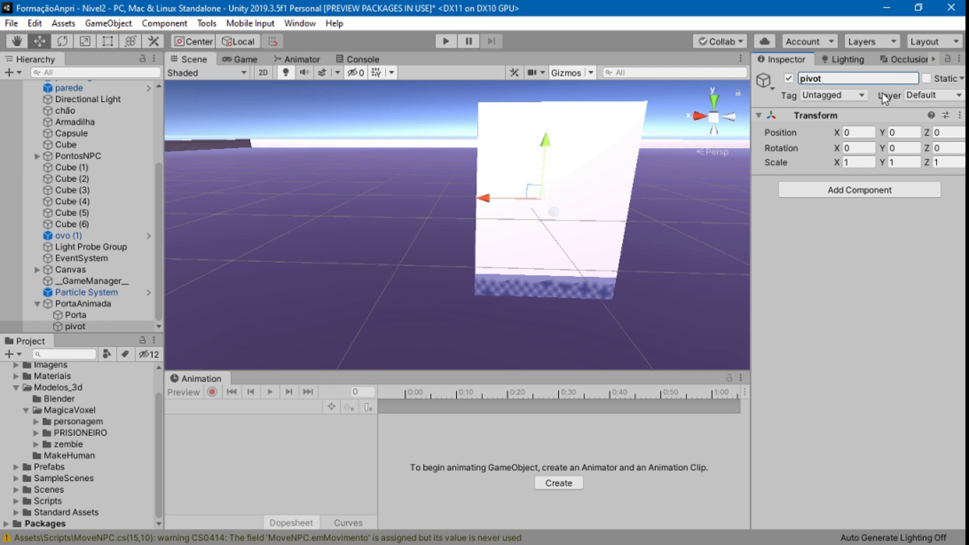
Step: Make Porta a child of pivot and compare the handle positions of the two objects
{"action": "left_click", "coordinate": [78, 316]}
{"action": "left_click_drag", "start_coordinate": [80, 319], "coordinate": [78, 328]}
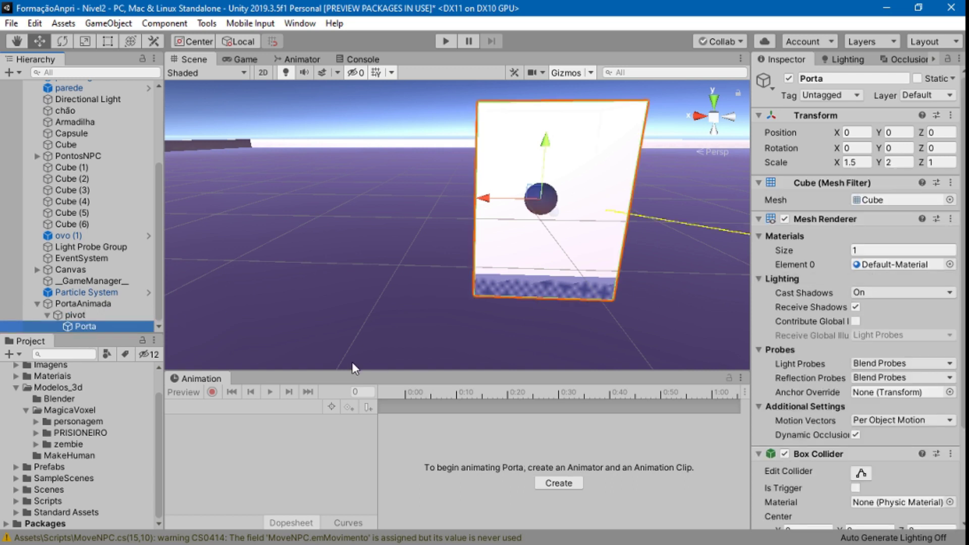
{"action": "left_click", "coordinate": [89, 316]}
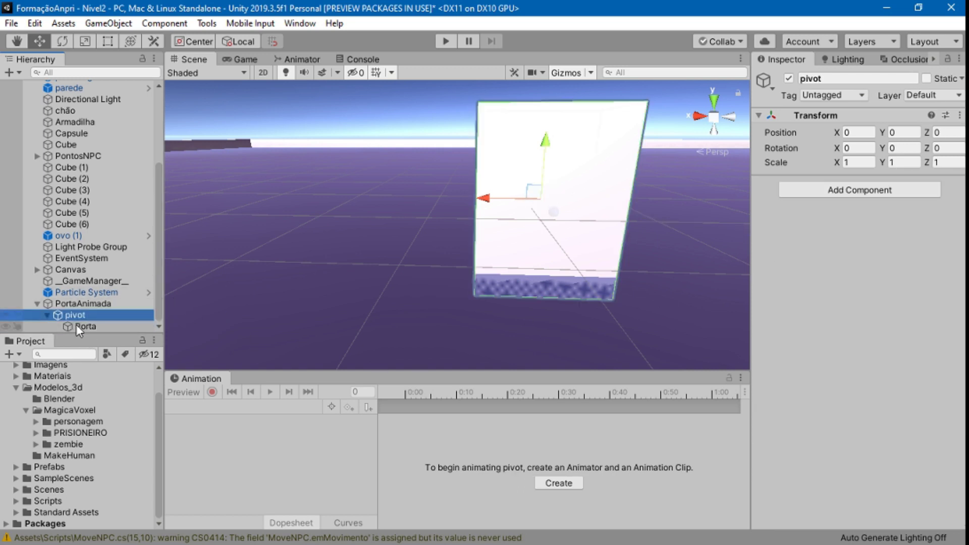
{"action": "left_click", "coordinate": [83, 326]}
{"action": "left_click", "coordinate": [81, 314]}
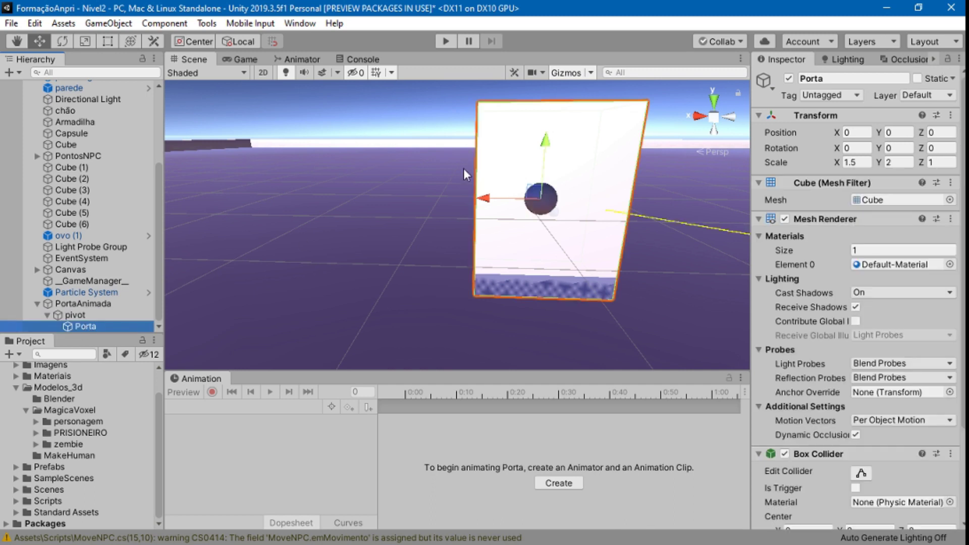
{"action": "left_click", "coordinate": [137, 313]}
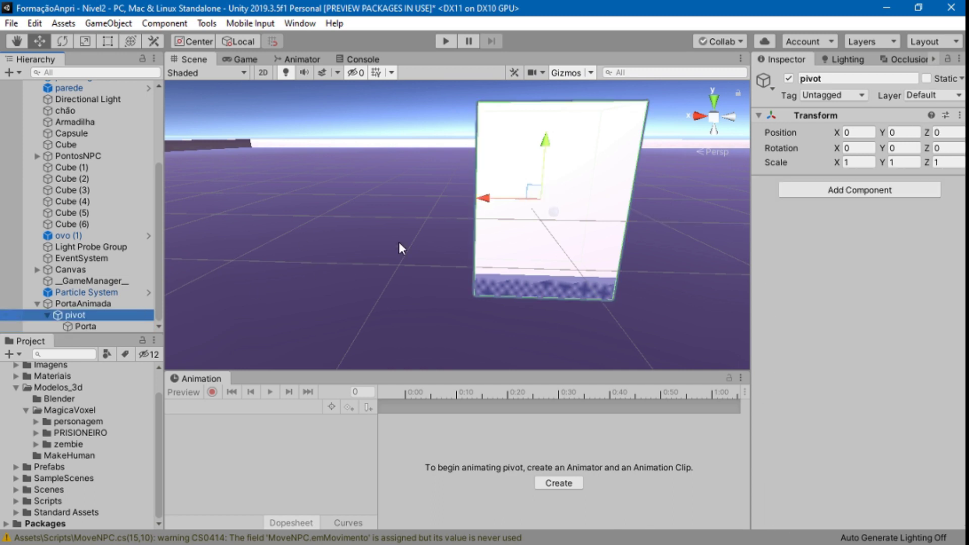
{"action": "left_click", "coordinate": [108, 326]}
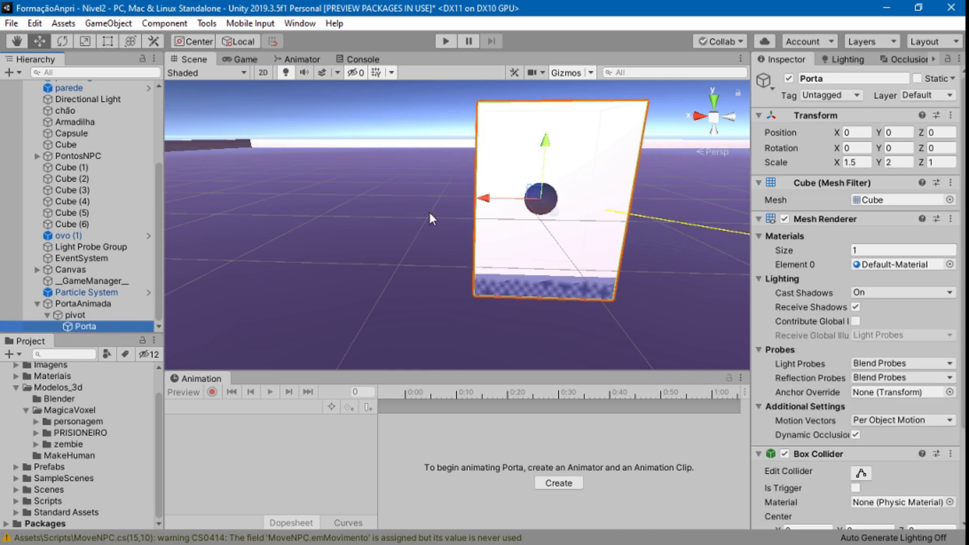
{"action": "left_click", "coordinate": [106, 314]}
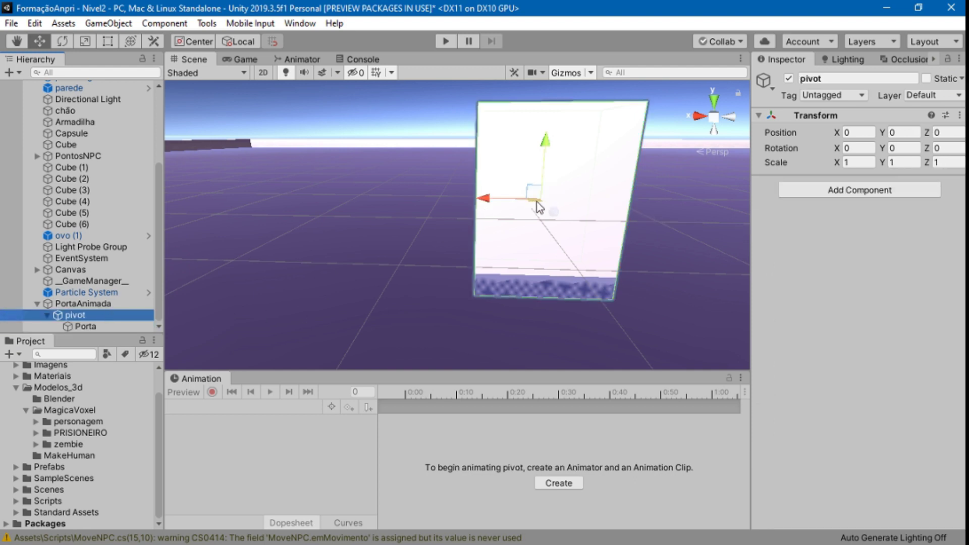
Step: Move the Porta cube along X to about -1.29, away from its parent objects
{"action": "left_click", "coordinate": [91, 326]}
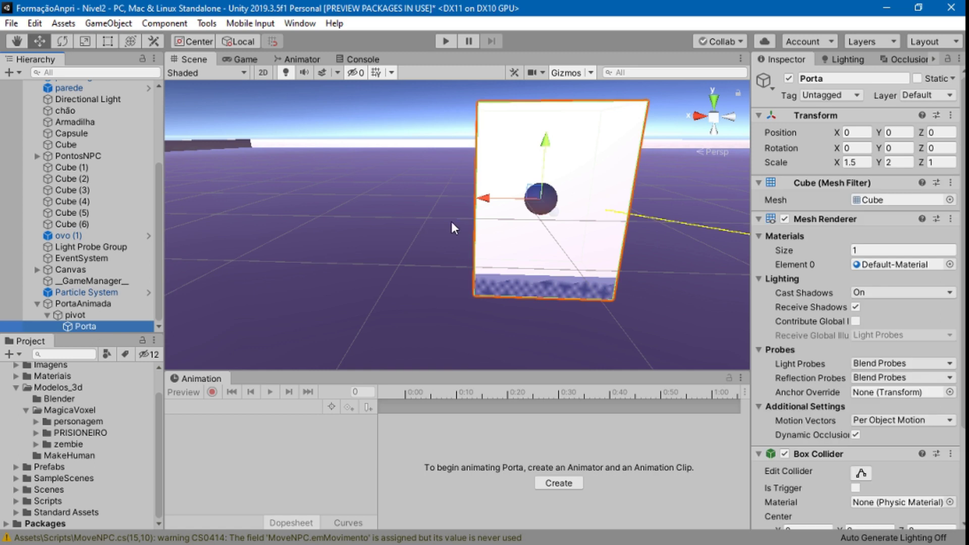
{"action": "left_click_drag", "start_coordinate": [483, 195], "coordinate": [592, 201]}
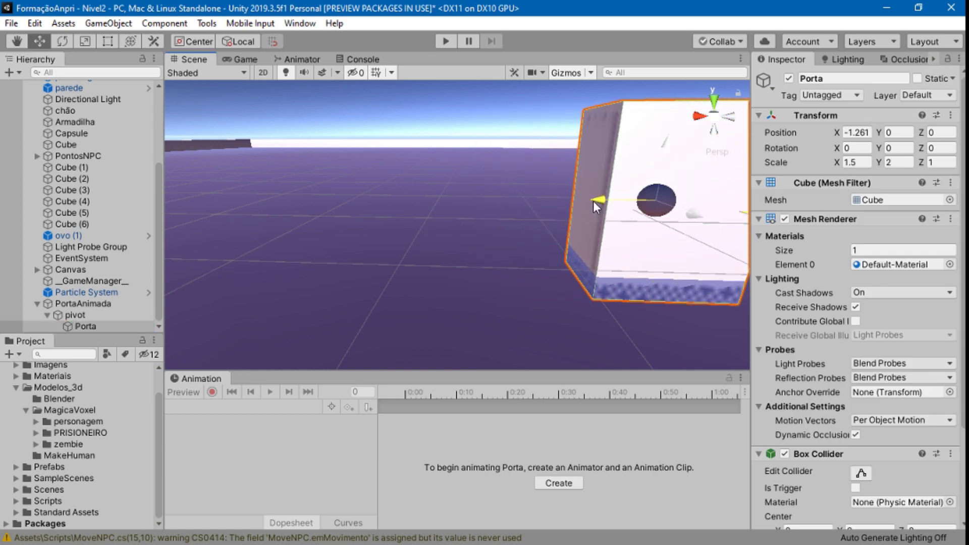
{"action": "left_click", "coordinate": [95, 315]}
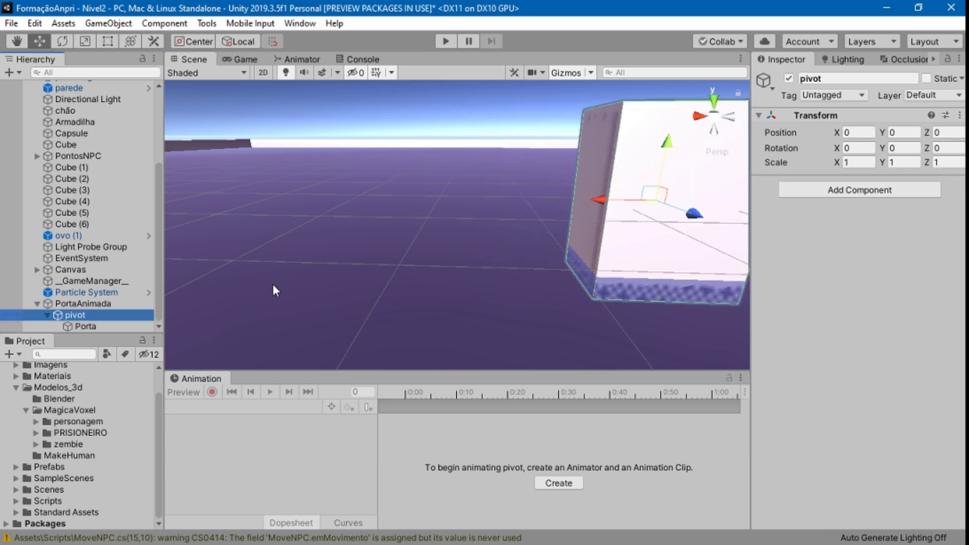
{"action": "left_click", "coordinate": [108, 304]}
{"action": "right_click_drag", "start_coordinate": [512, 232], "coordinate": [489, 231]}
{"action": "middle_click_drag", "start_coordinate": [487, 230], "coordinate": [418, 239]}
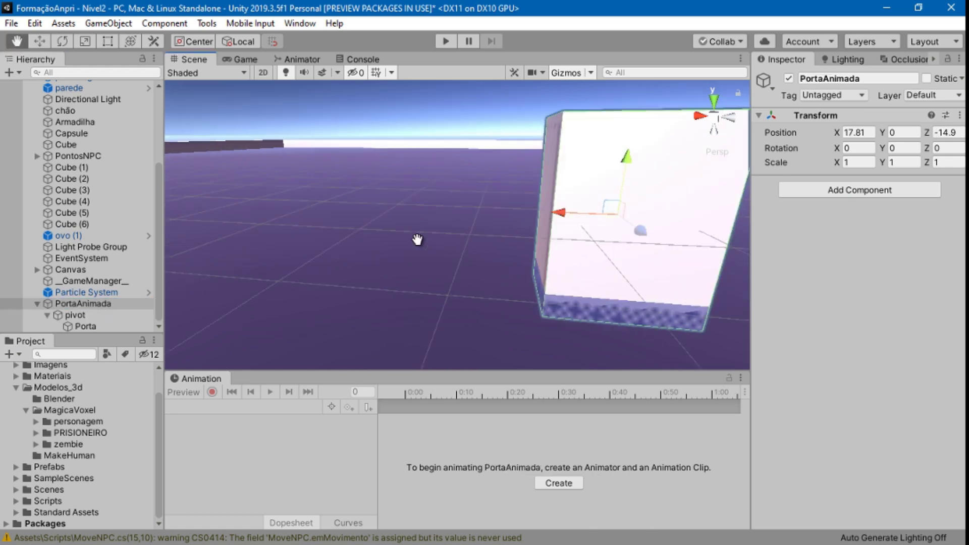
Step: Switch the handle placement from Center to Pivot and compare the handles of pivot and Porta
{"action": "left_click", "coordinate": [197, 42]}
{"action": "left_click", "coordinate": [117, 314]}
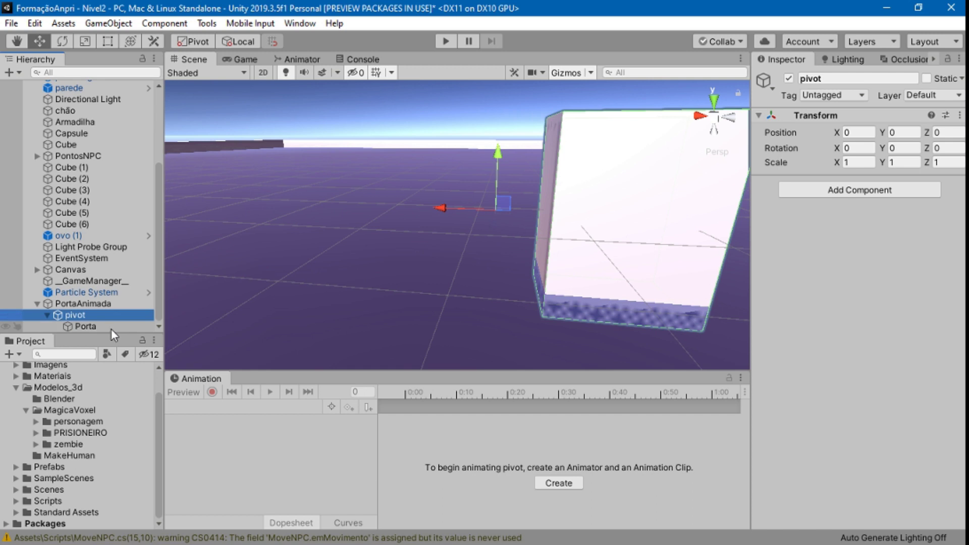
{"action": "left_click", "coordinate": [111, 327]}
{"action": "left_click", "coordinate": [110, 316]}
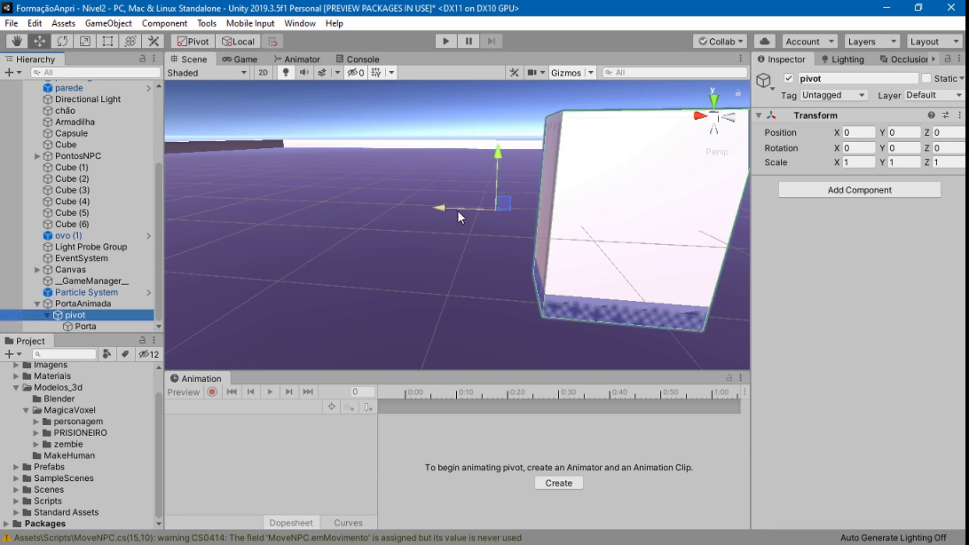
Step: Move Porta back toward the pivot object, to about -0.80 in X, checking its edge against the pivot handle
{"action": "left_click", "coordinate": [129, 328]}
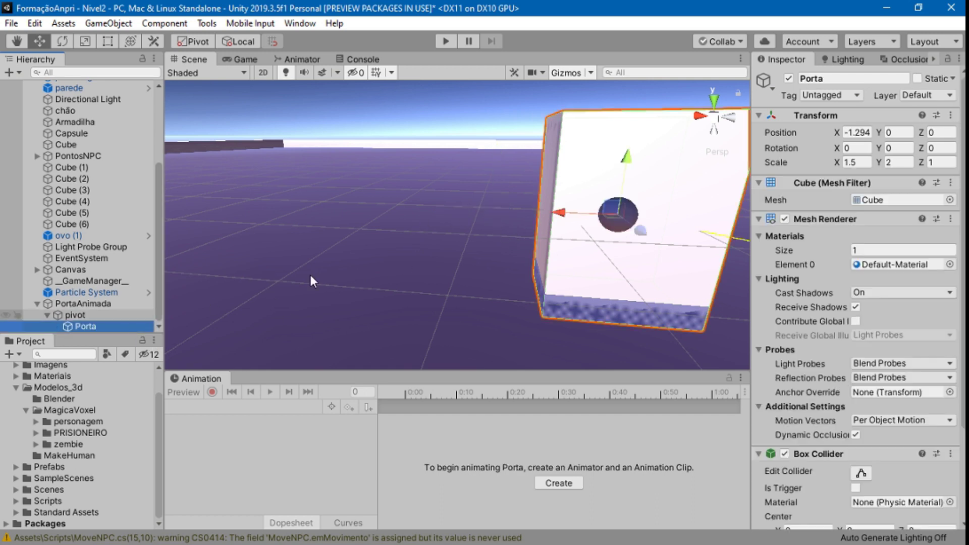
{"action": "left_click_drag", "start_coordinate": [543, 214], "coordinate": [518, 223]}
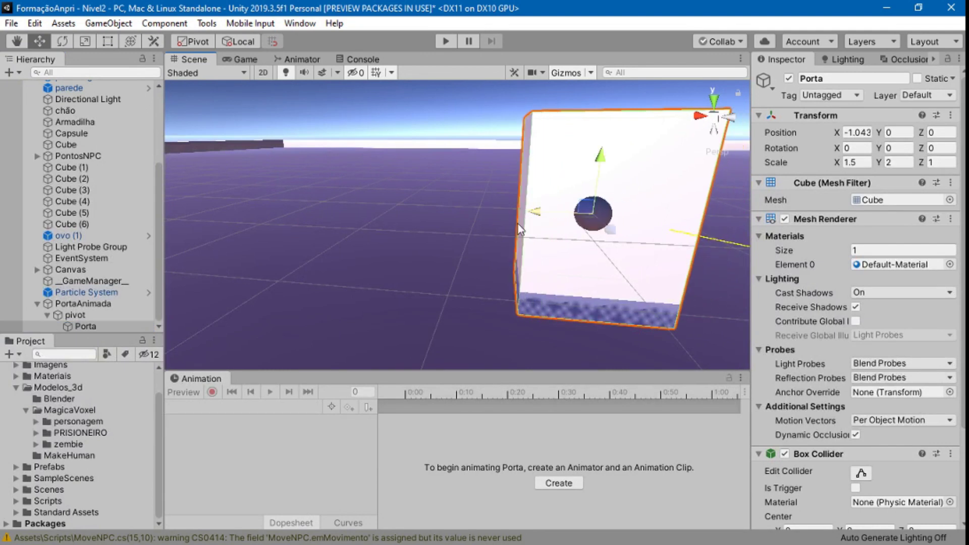
{"action": "left_click", "coordinate": [109, 315]}
{"action": "left_click", "coordinate": [98, 326]}
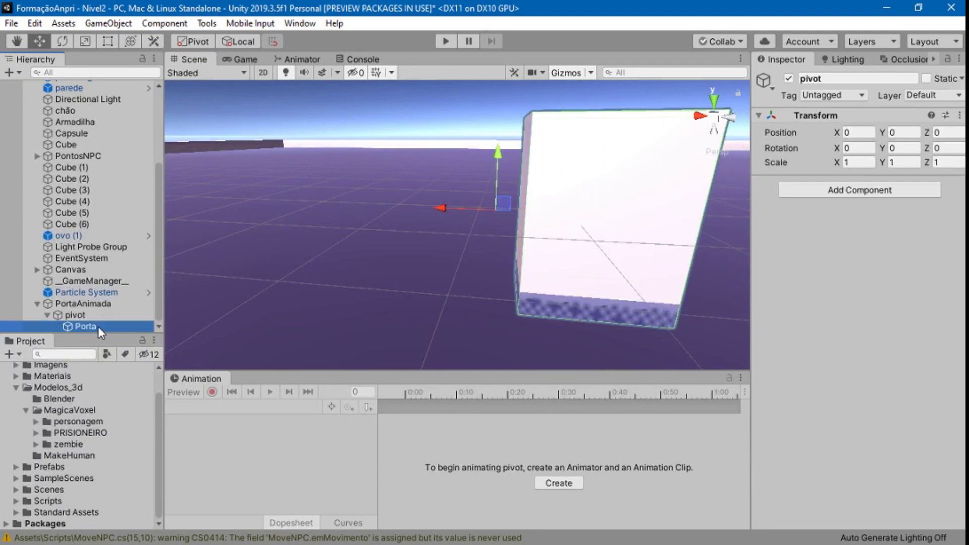
{"action": "left_click_drag", "start_coordinate": [528, 210], "coordinate": [511, 212]}
{"action": "left_click", "coordinate": [121, 316]}
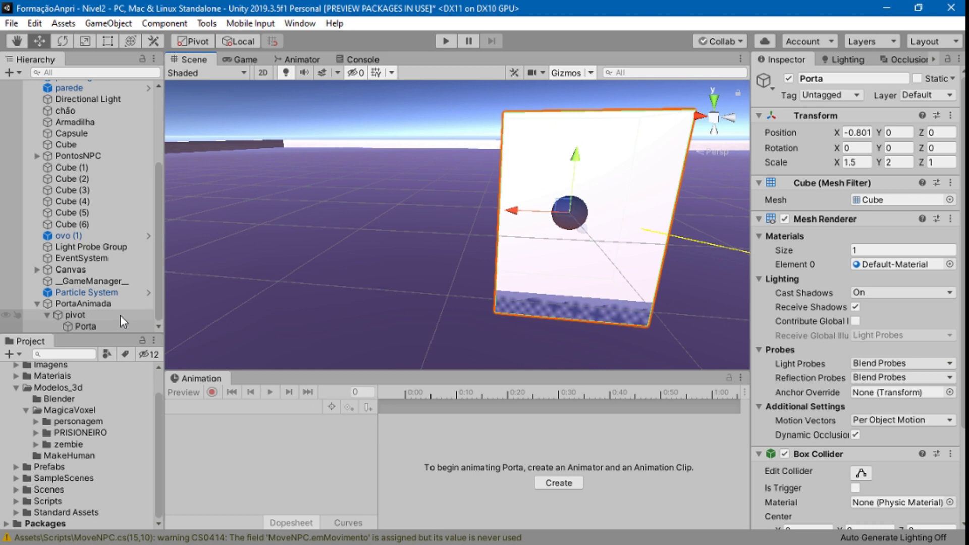
Step: Fine-tune Porta's X position to about -0.773 so its side edge lines up with the pivot object's origin
{"action": "scroll", "coordinate": [489, 208], "scroll_direction": "up", "scroll_amount": 3}
{"action": "middle_click_drag", "start_coordinate": [502, 222], "coordinate": [480, 225]}
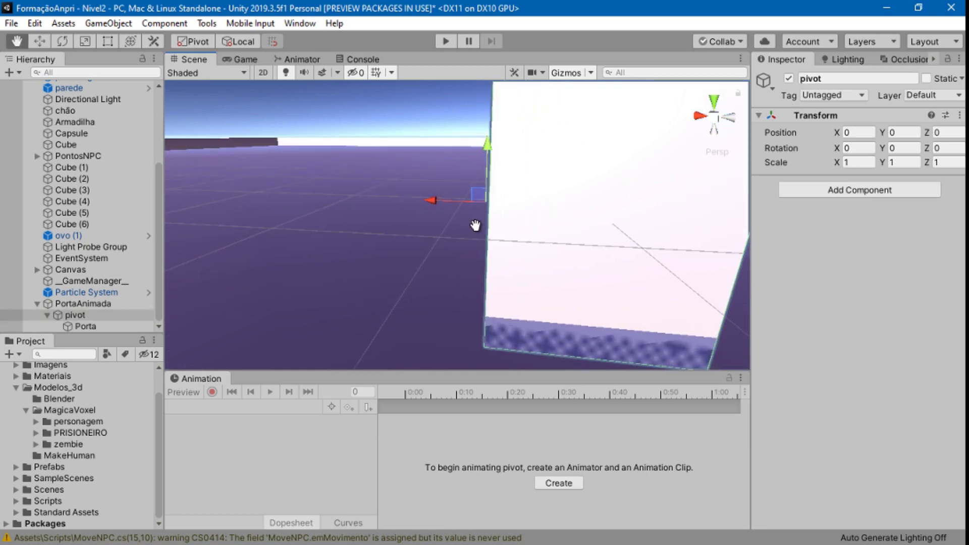
{"action": "left_click", "coordinate": [119, 325]}
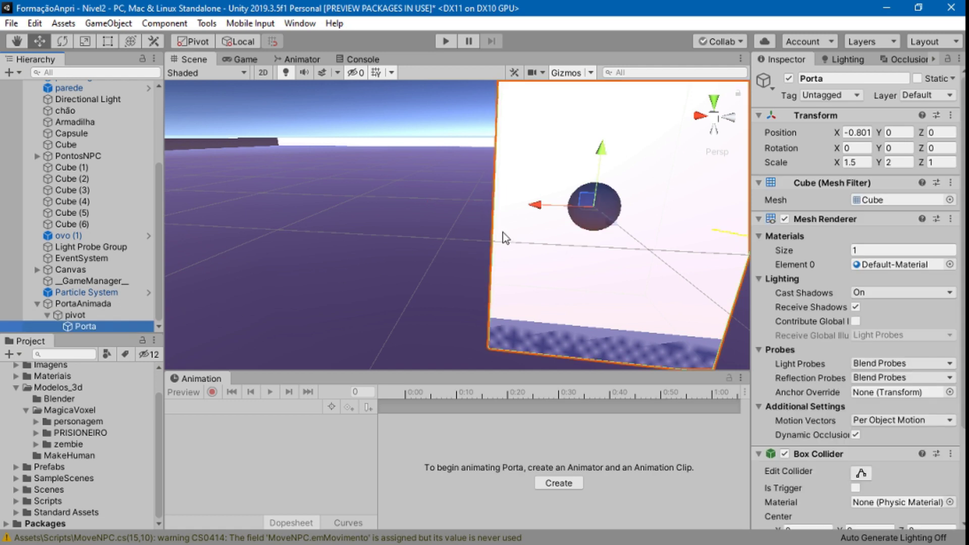
{"action": "left_click_drag", "start_coordinate": [535, 204], "coordinate": [435, 257]}
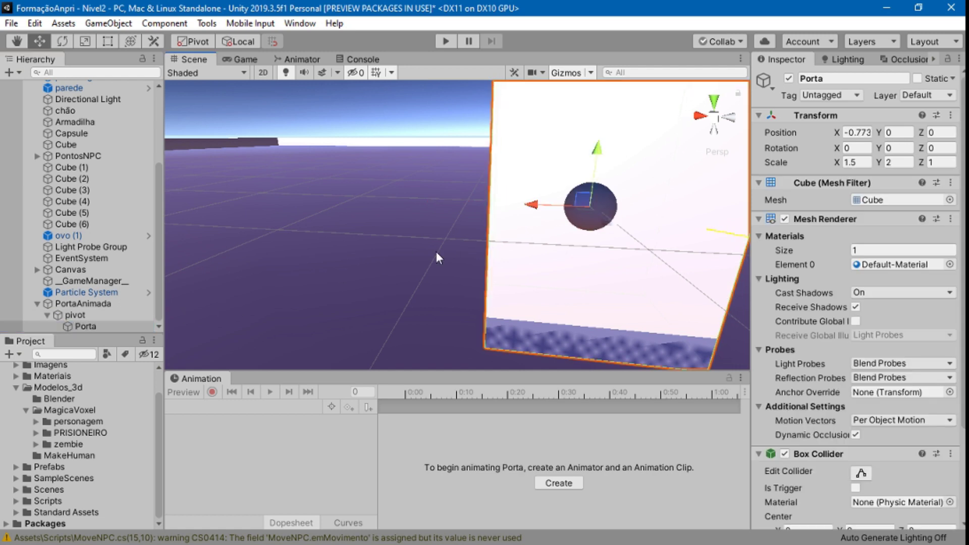
{"action": "left_click", "coordinate": [132, 305]}
{"action": "left_click", "coordinate": [120, 315]}
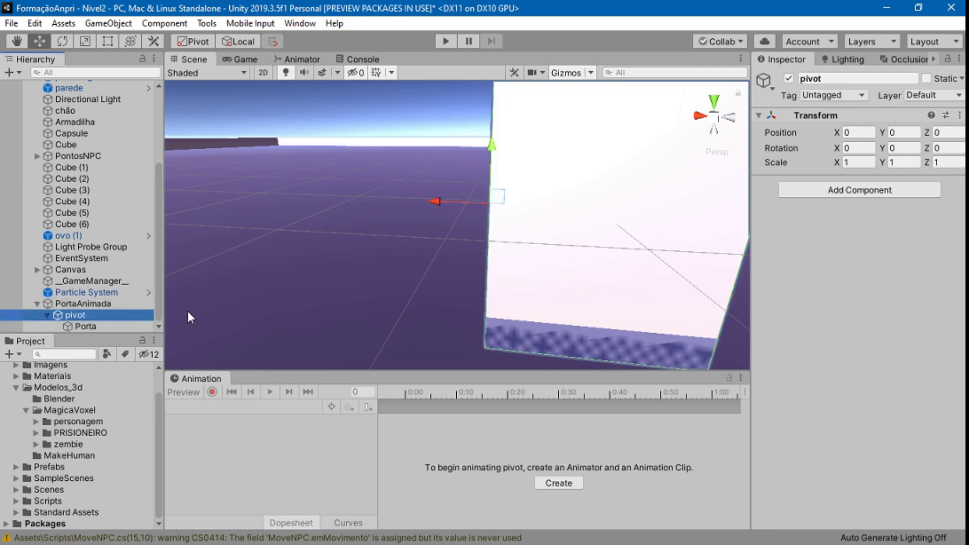
{"action": "left_click", "coordinate": [132, 305]}
Step: Thin the Porta cube by setting its Z scale to 0.5
{"action": "left_click", "coordinate": [116, 325]}
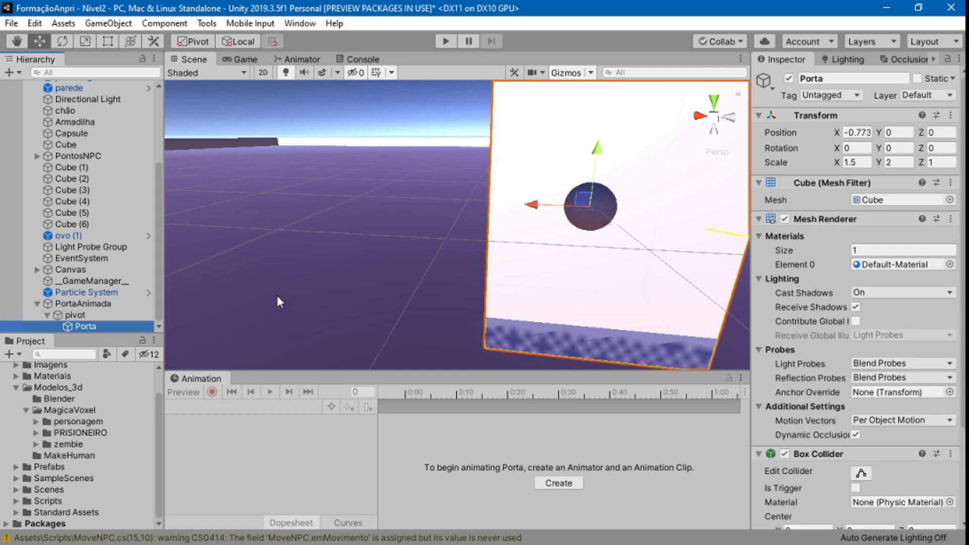
{"action": "scroll", "coordinate": [467, 297], "scroll_direction": "down", "scroll_amount": 4}
{"action": "middle_click_drag", "start_coordinate": [636, 260], "coordinate": [502, 285]}
{"action": "left_click", "coordinate": [942, 162]}
{"action": "type", "text": "0.5"}
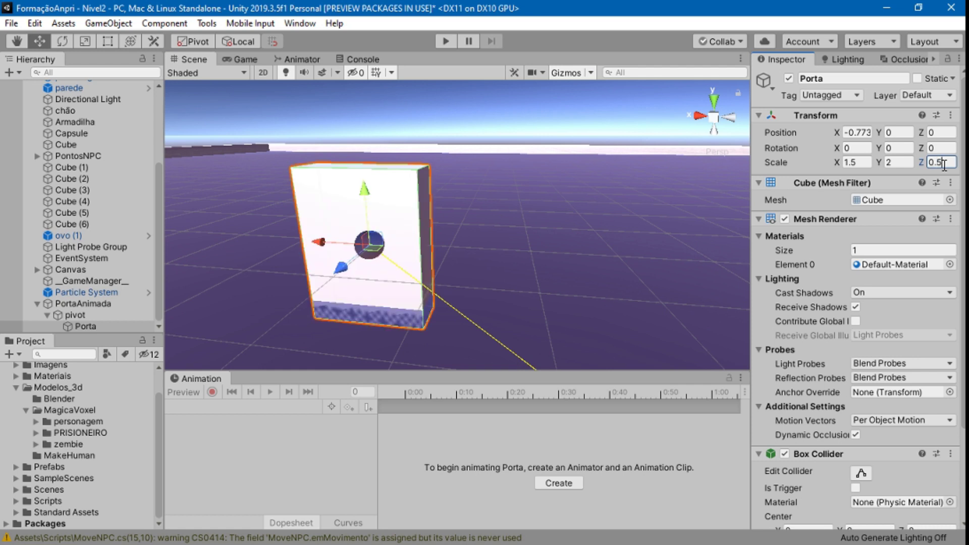
Step: Test-rotate the pivot object about Y to swing the door, and reset its Y rotation to 0
{"action": "middle_click_drag", "start_coordinate": [521, 227], "coordinate": [586, 188]}
{"action": "left_click", "coordinate": [111, 316]}
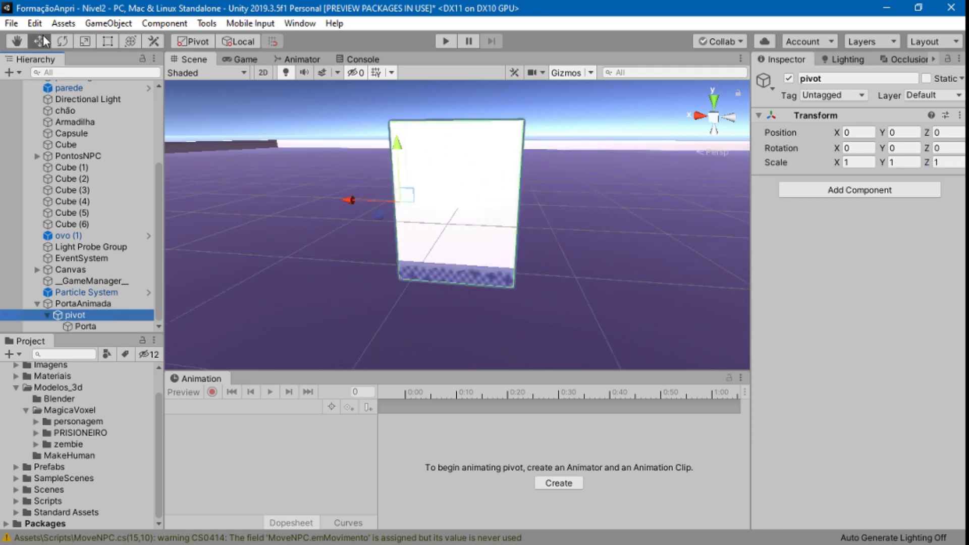
{"action": "left_click", "coordinate": [63, 41]}
{"action": "mouse_move", "coordinate": [439, 212]}
{"action": "left_mouse_down"}
{"action": "mouse_move", "coordinate": [316, 224]}
{"action": "mouse_move", "coordinate": [417, 218]}
{"action": "mouse_move", "coordinate": [504, 159]}
{"action": "mouse_move", "coordinate": [461, 195]}
{"action": "mouse_move", "coordinate": [381, 216]}
{"action": "mouse_move", "coordinate": [426, 211]}
{"action": "left_mouse_up"}
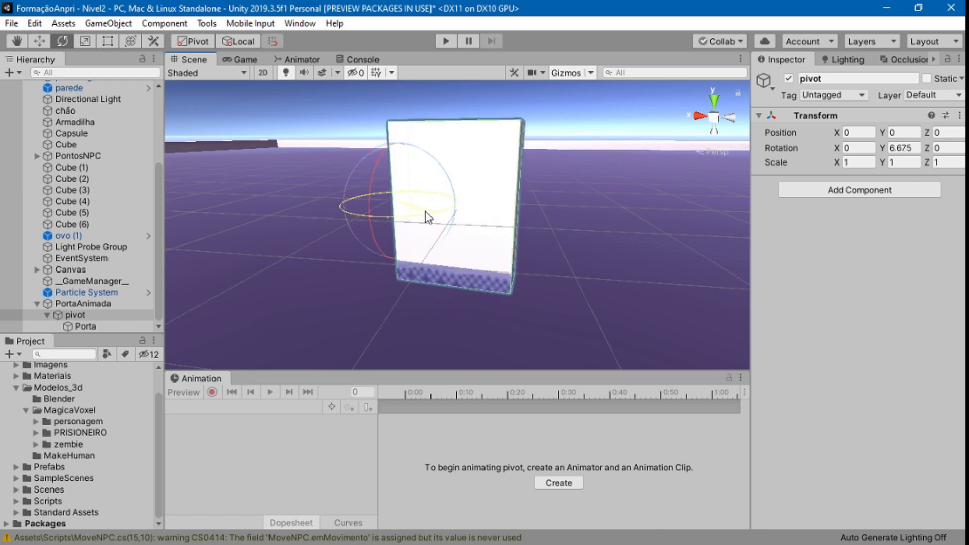
{"action": "left_click", "coordinate": [901, 148]}
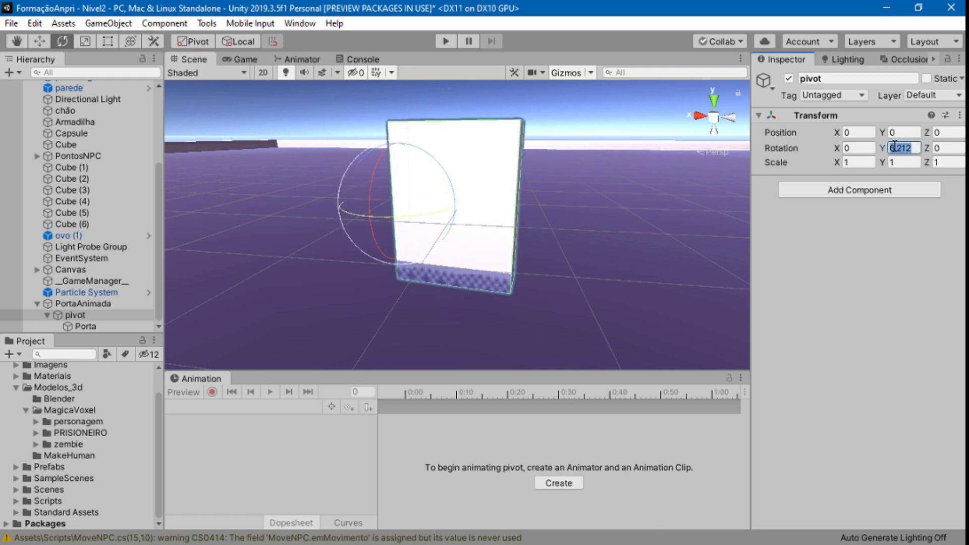
{"action": "type", "text": "0"}
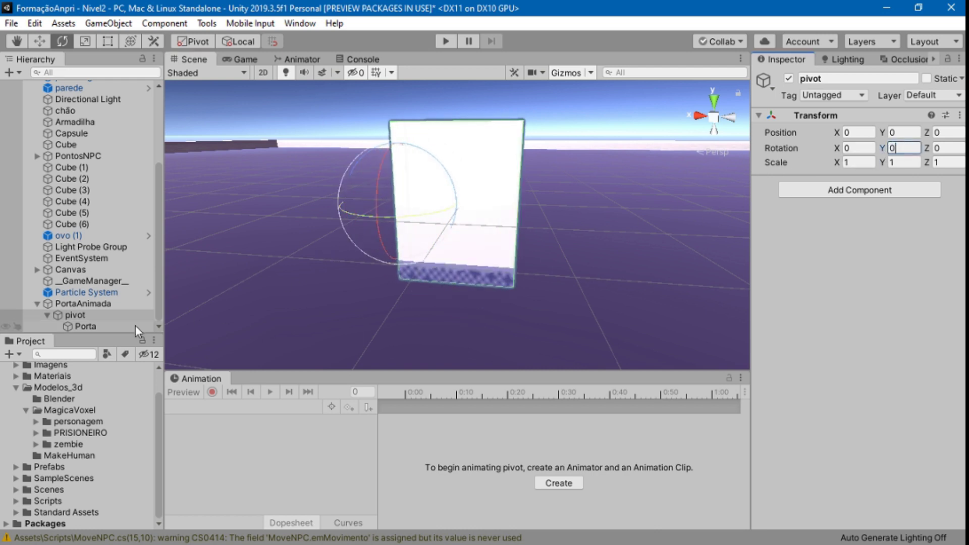
Step: Look through the contents of the Prefabs folder in the project's assets and collapse it again
{"action": "left_click", "coordinate": [84, 304]}
{"action": "middle_click_drag", "start_coordinate": [324, 273], "coordinate": [385, 274]}
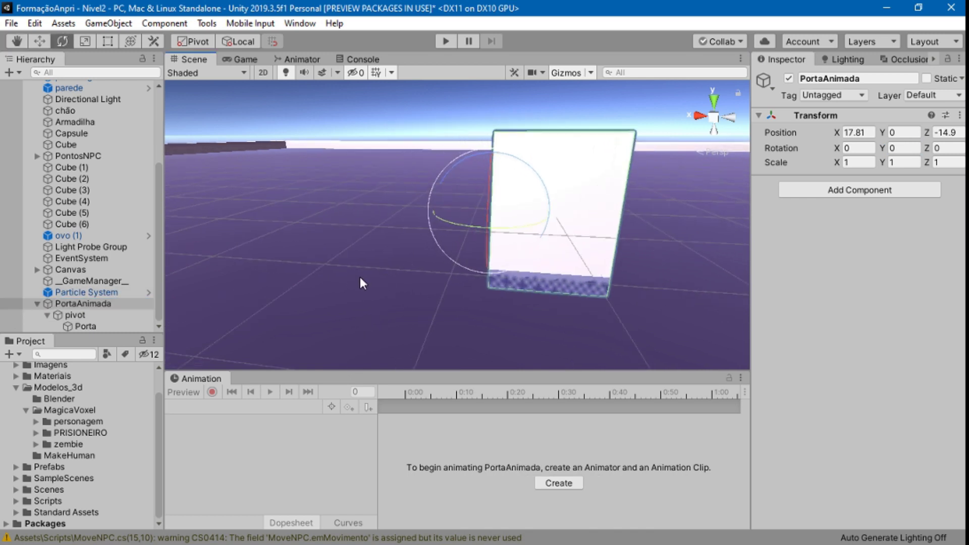
{"action": "left_click", "coordinate": [16, 388]}
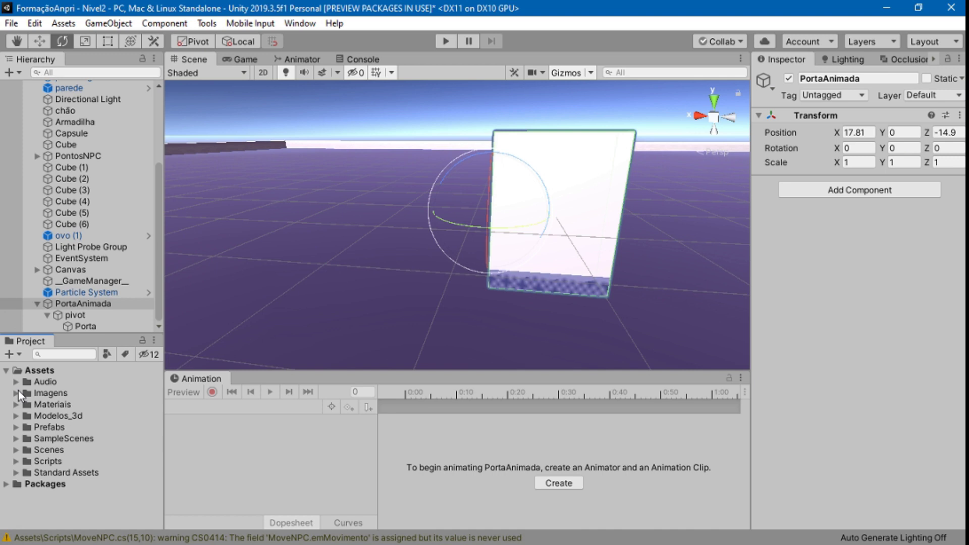
{"action": "left_click", "coordinate": [37, 427]}
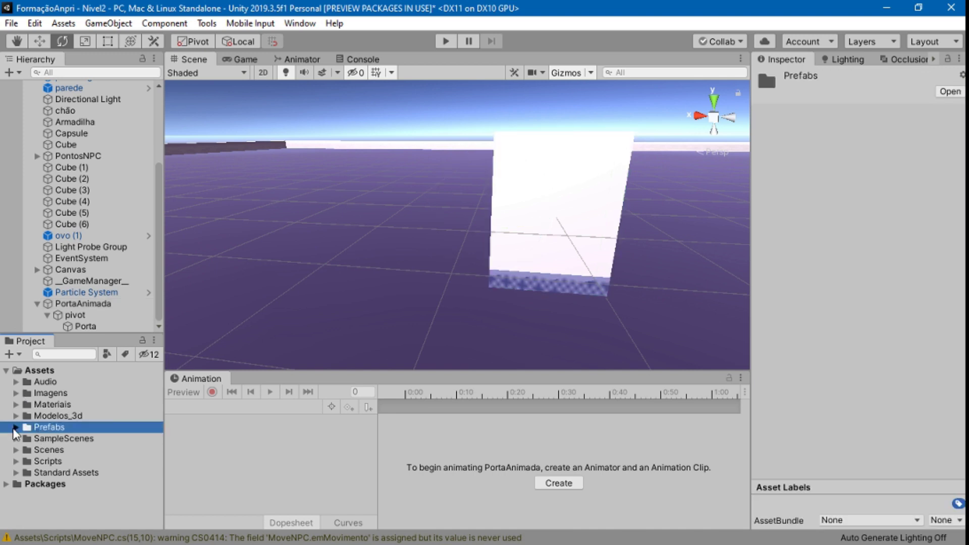
{"action": "left_click", "coordinate": [16, 427]}
{"action": "scroll", "coordinate": [83, 416], "scroll_direction": "down", "scroll_amount": 3}
{"action": "scroll", "coordinate": [83, 415], "scroll_direction": "up", "scroll_amount": 3}
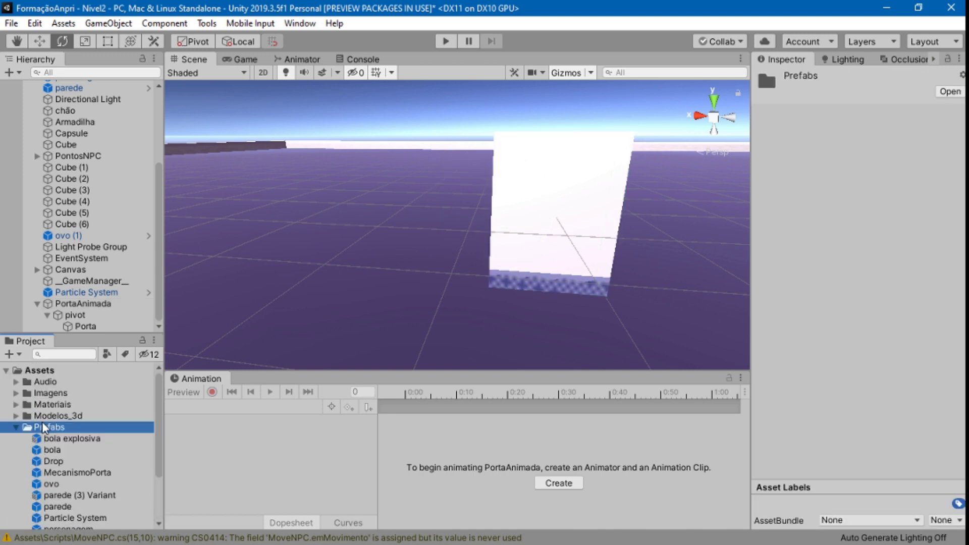
{"action": "left_click", "coordinate": [15, 427]}
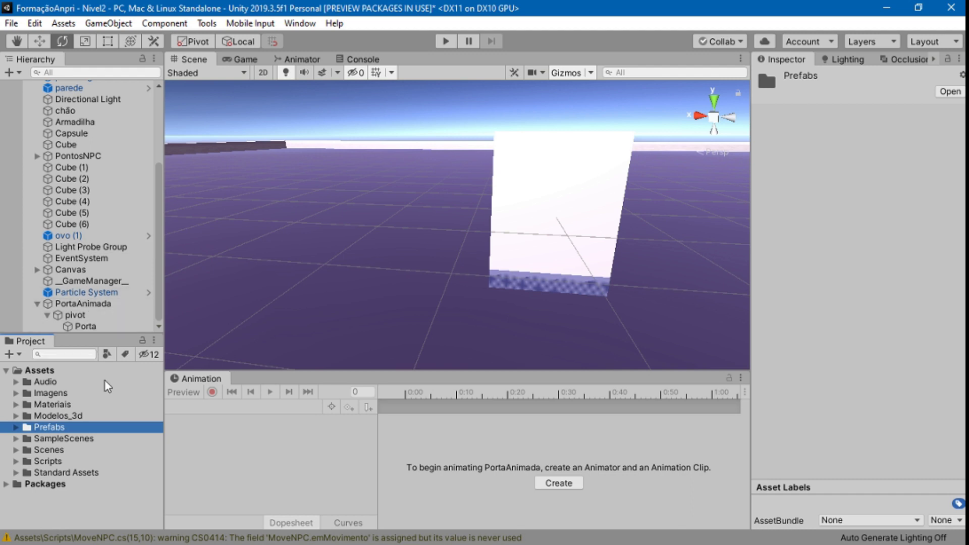
Step: Create a new folder named Anims directly under Assets
{"action": "right_click", "coordinate": [40, 370]}
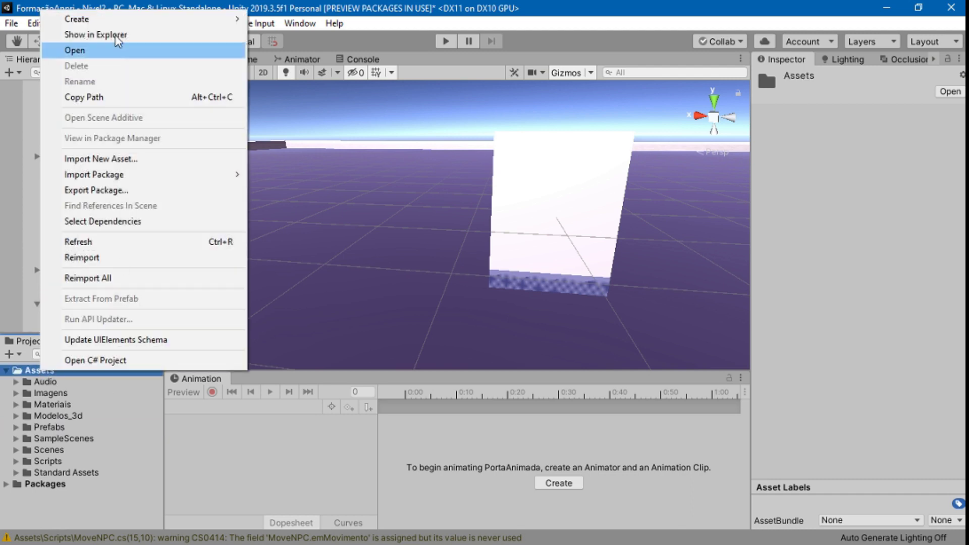
{"action": "mouse_move", "coordinate": [151, 19]}
{"action": "left_click", "coordinate": [277, 24]}
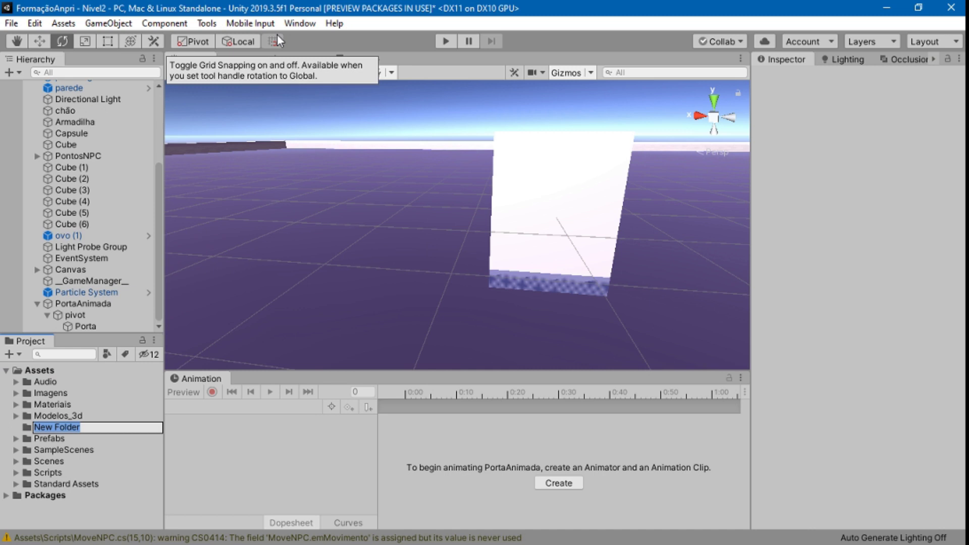
{"action": "type", "text": "Anims"}
{"action": "key", "text": "Return"}
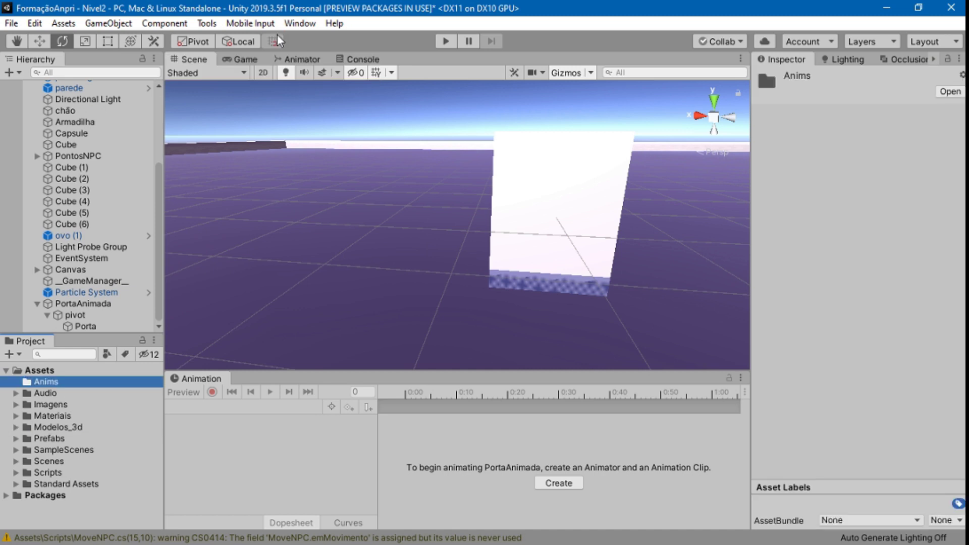
Step: Create a subfolder named Porta inside the Anims folder
{"action": "right_click", "coordinate": [44, 380]}
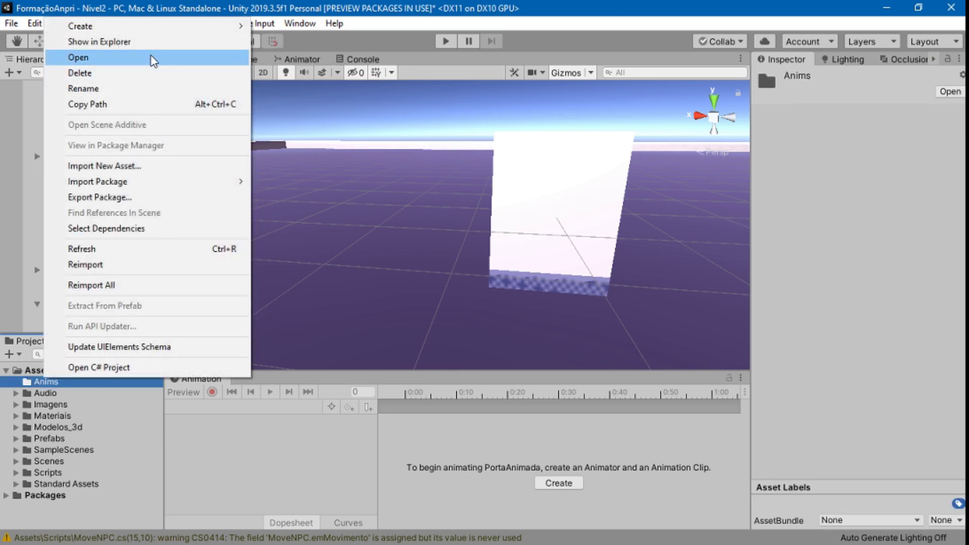
{"action": "mouse_move", "coordinate": [202, 26]}
{"action": "left_click", "coordinate": [293, 31]}
{"action": "type", "text": "Porta"}
{"action": "key", "text": "Return"}
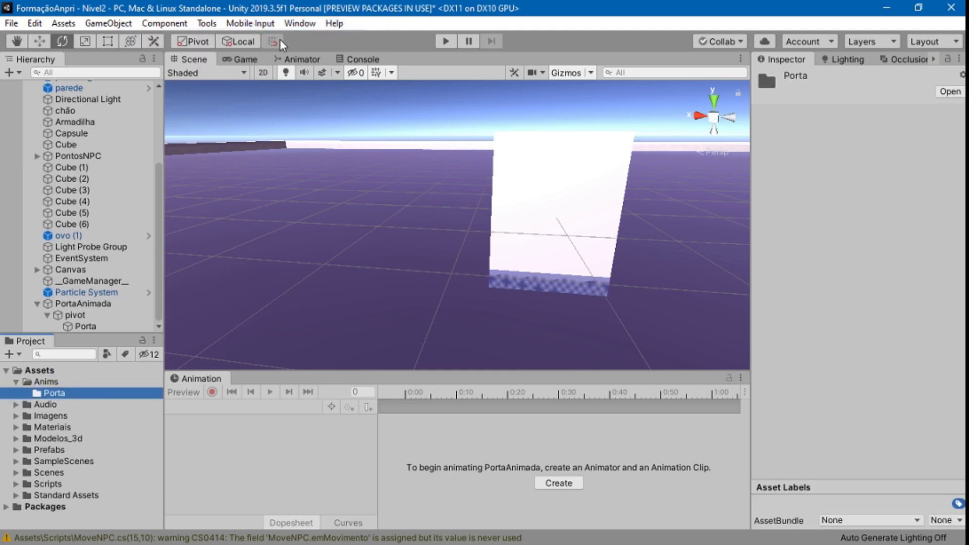
Step: Create an animation clip for PortaAnimada and save it as Porta in the Assets/Anims/Porta folder
{"action": "left_click", "coordinate": [106, 303]}
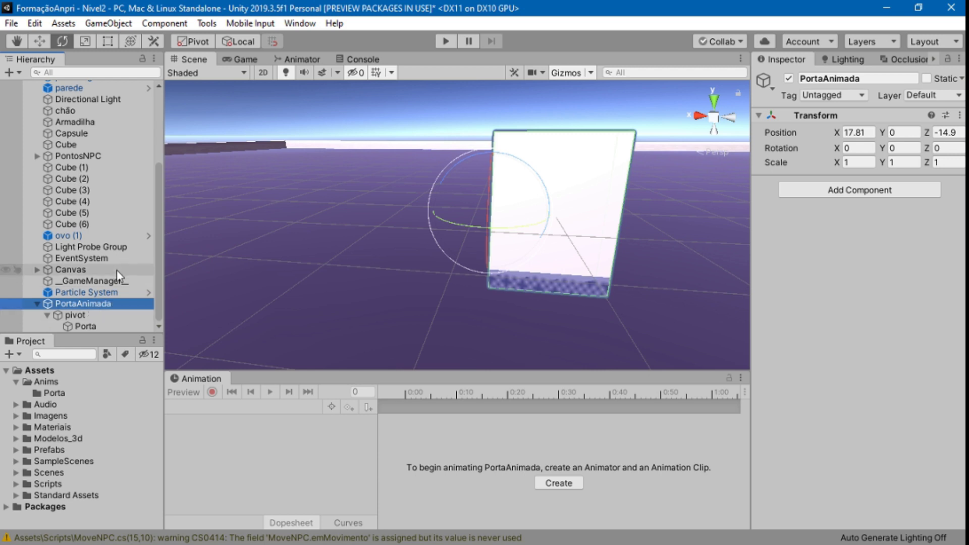
{"action": "left_click", "coordinate": [558, 483]}
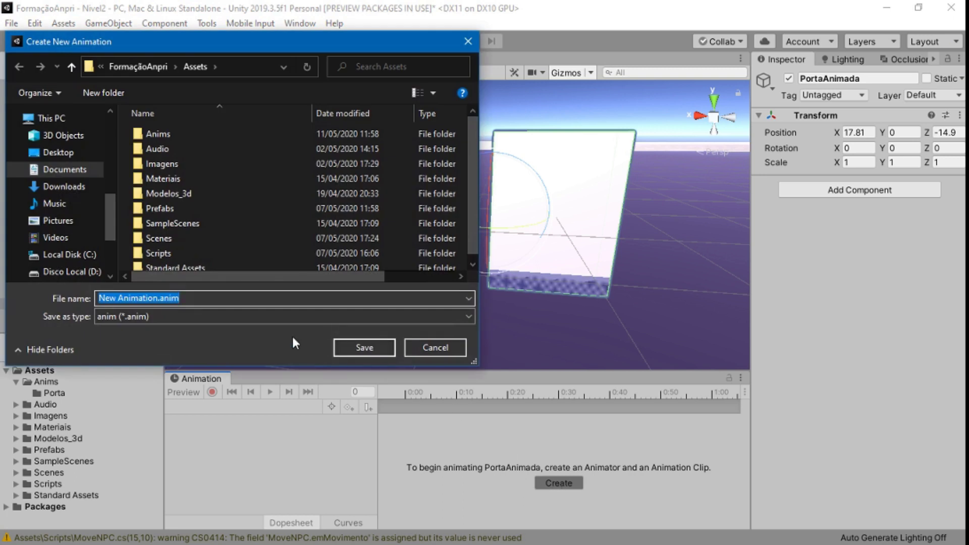
{"action": "double_click", "coordinate": [182, 134]}
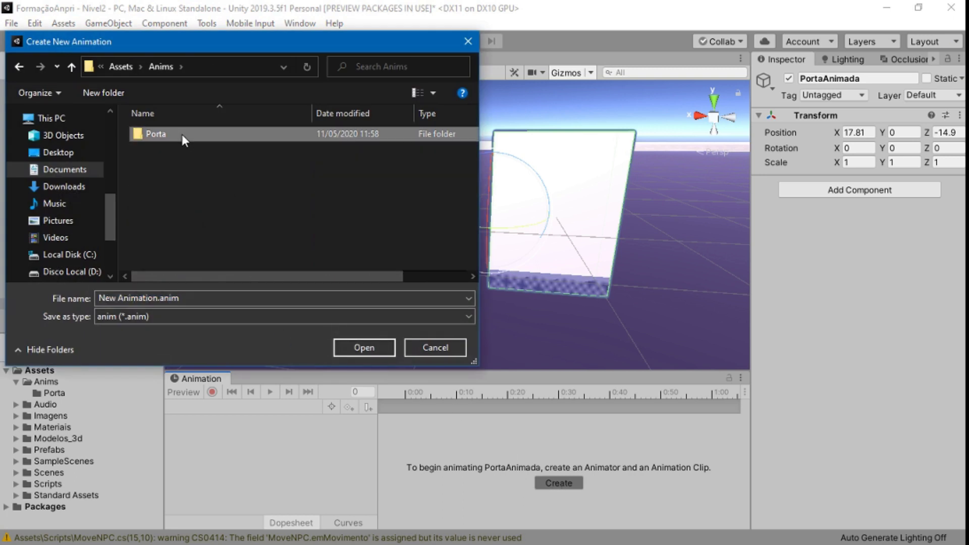
{"action": "double_click", "coordinate": [182, 134]}
{"action": "left_click", "coordinate": [185, 297]}
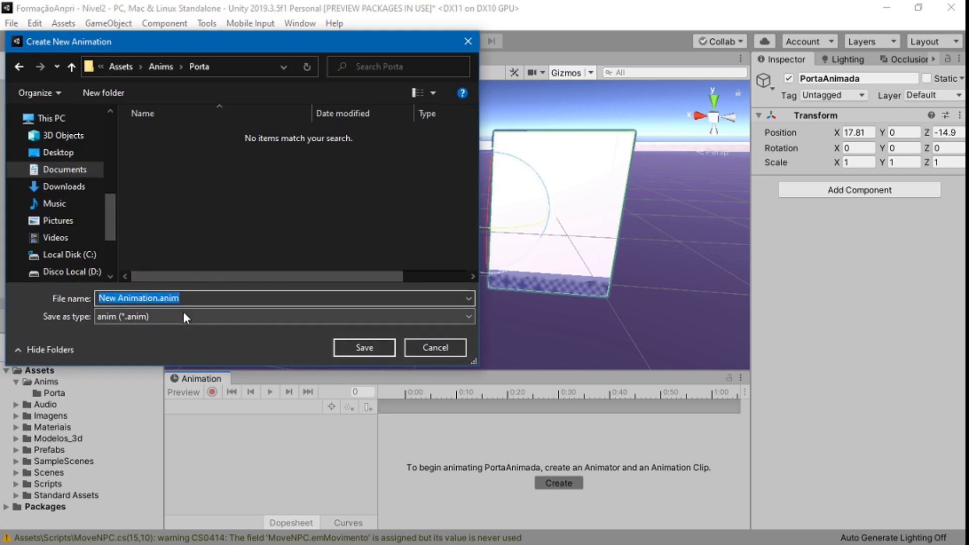
{"action": "type", "text": "Porta"}
{"action": "key", "text": "Return"}
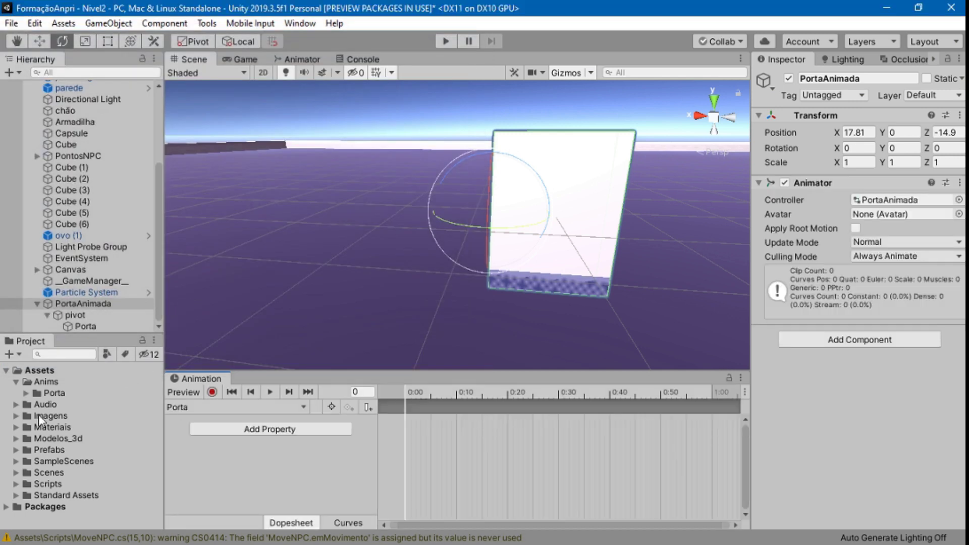
Step: Open PortaAnimada's animator controller, move the Porta state to the lower right of Entry, and return to the scene view
{"action": "left_click", "coordinate": [24, 394]}
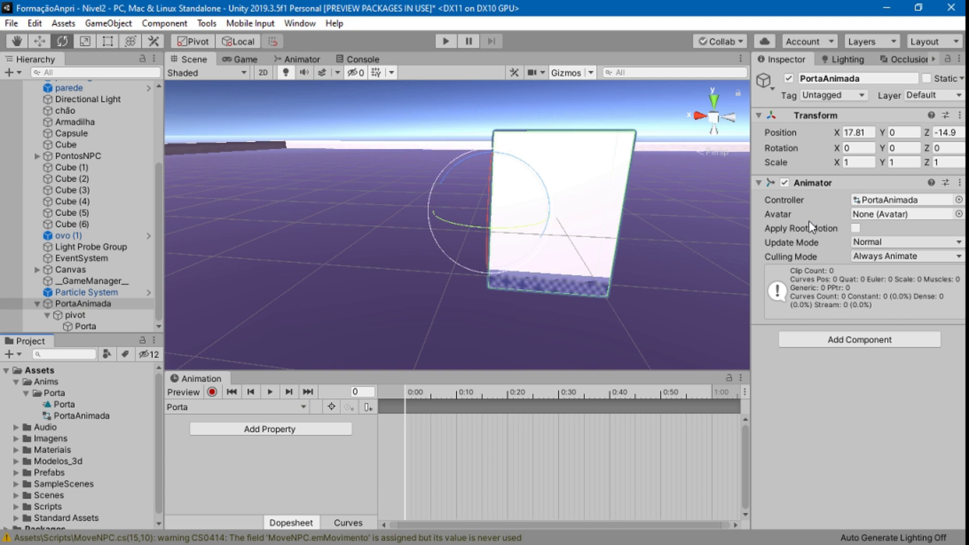
{"action": "double_click", "coordinate": [903, 200]}
{"action": "left_click_drag", "start_coordinate": [620, 95], "coordinate": [665, 205]}
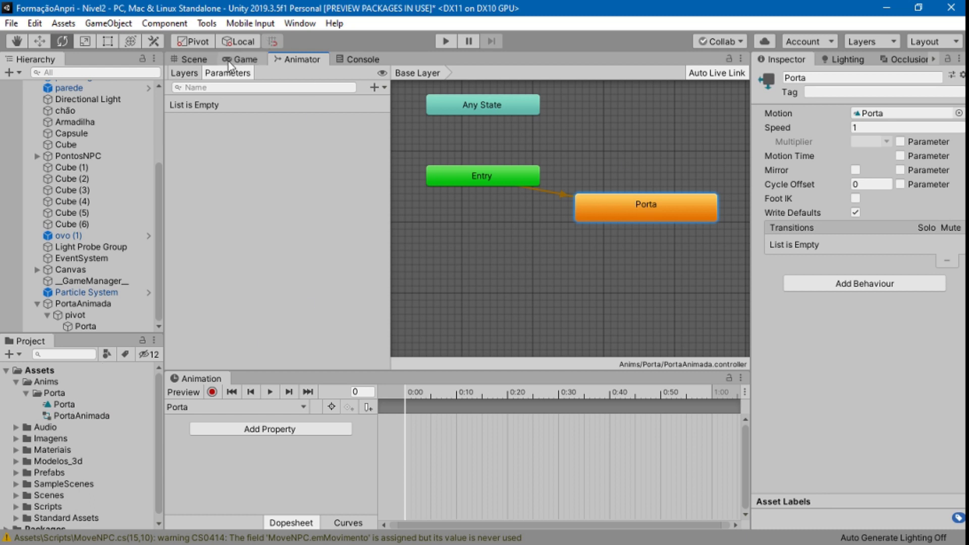
{"action": "left_click", "coordinate": [194, 59]}
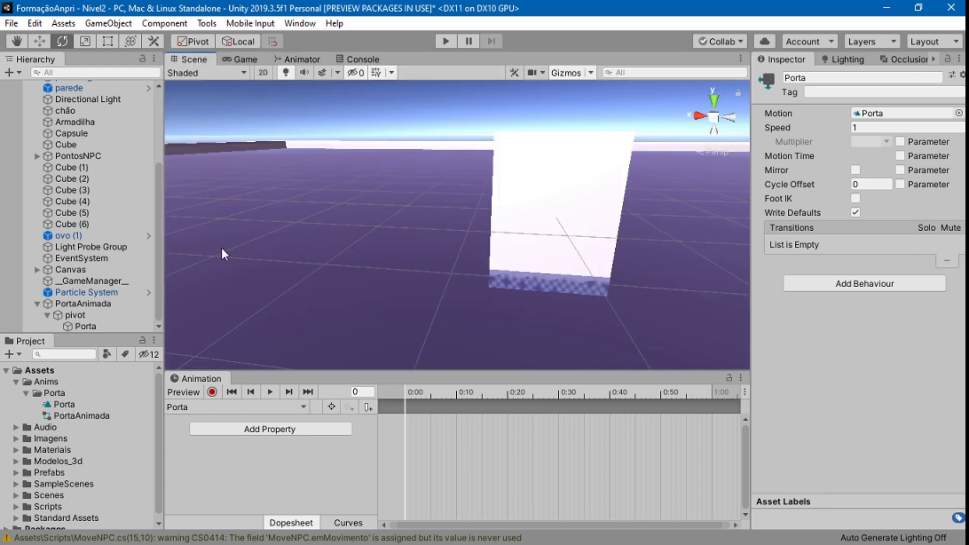
Step: Raise the Porta cube off the floor by testing several Y position values, settling on 0.3
{"action": "left_click", "coordinate": [98, 314]}
{"action": "left_click", "coordinate": [110, 327]}
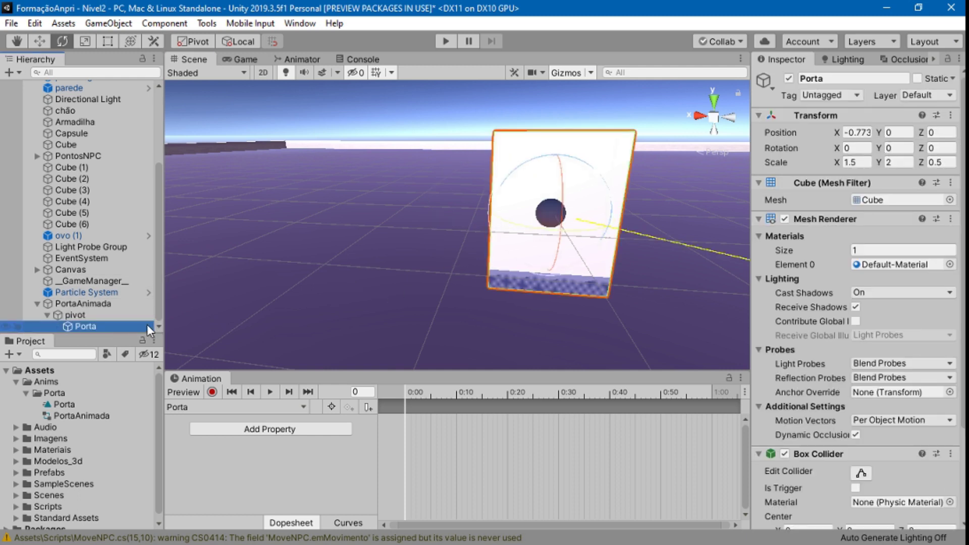
{"action": "scroll", "coordinate": [558, 295], "scroll_direction": "up", "scroll_amount": 3}
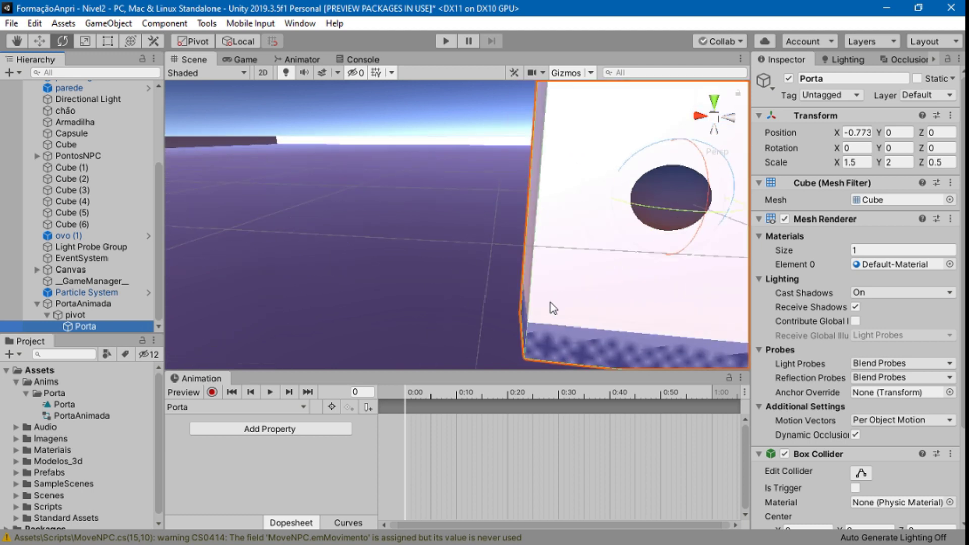
{"action": "scroll", "coordinate": [550, 303], "scroll_direction": "down", "scroll_amount": 2}
{"action": "left_click", "coordinate": [908, 147]}
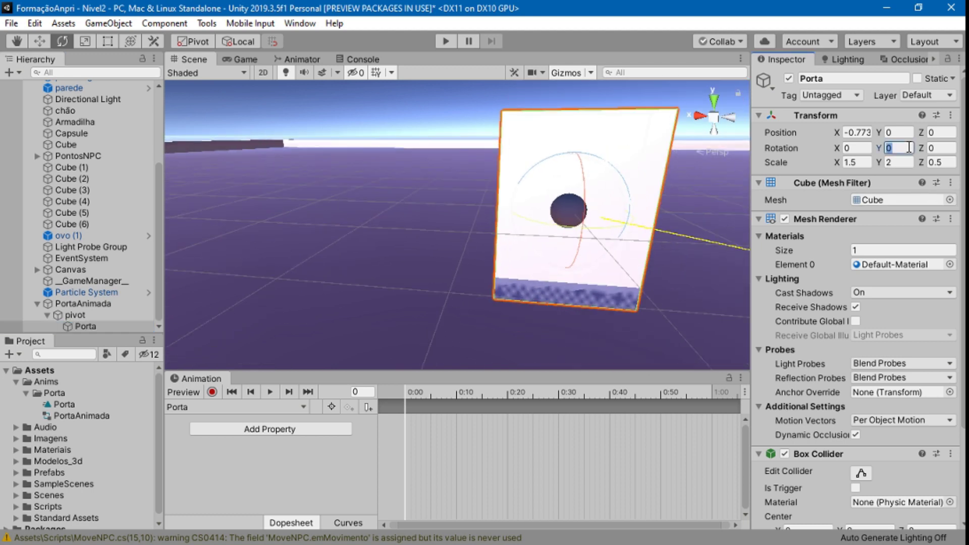
{"action": "type", "text": ".5"}
{"action": "key", "text": "BackSpace"}
{"action": "key", "text": "BackSpace"}
{"action": "key", "text": "BackSpace"}
{"action": "type", "text": "01"}
{"action": "key", "text": "BackSpace"}
{"action": "type", "text": "0.5"}
{"action": "key", "text": "BackSpace"}
{"action": "key", "text": "BackSpace"}
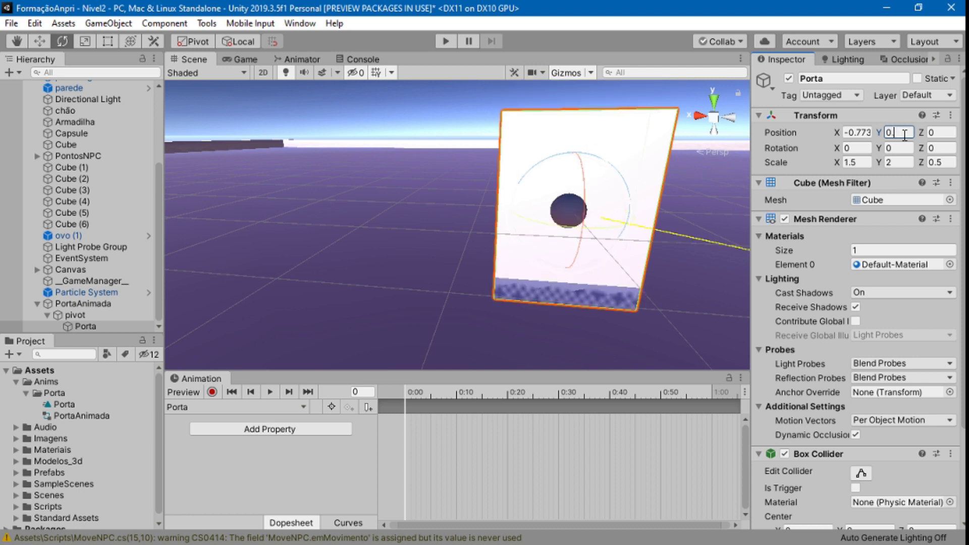
{"action": "type", "text": ".2"}
{"action": "key", "text": "BackSpace"}
{"action": "type", "text": "4"}
{"action": "key", "text": "BackSpace"}
{"action": "type", "text": "3"}
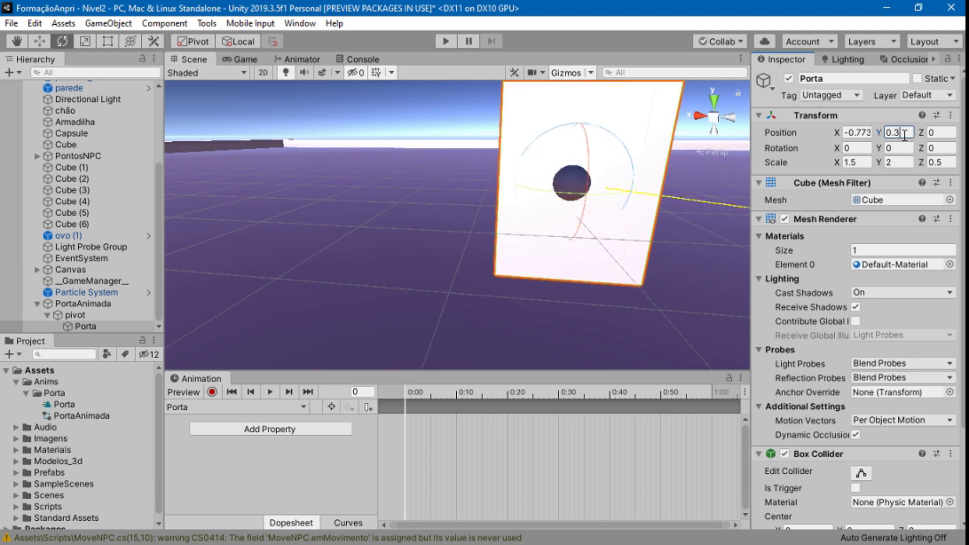
{"action": "key", "text": "BackSpace"}
{"action": "type", "text": "2"}
{"action": "key", "text": "BackSpace"}
{"action": "type", "text": "3"}
{"action": "middle_click_drag", "start_coordinate": [551, 279], "coordinate": [525, 270]}
{"action": "mouse_move", "coordinate": [456, 271]}
{"action": "middle_mouse_down"}
{"action": "mouse_move", "coordinate": [465, 298]}
{"action": "mouse_move", "coordinate": [610, 231]}
{"action": "mouse_move", "coordinate": [597, 232]}
{"action": "mouse_move", "coordinate": [577, 170]}
{"action": "mouse_move", "coordinate": [494, 199]}
{"action": "mouse_move", "coordinate": [547, 232]}
{"action": "mouse_move", "coordinate": [474, 278]}
{"action": "middle_mouse_up"}
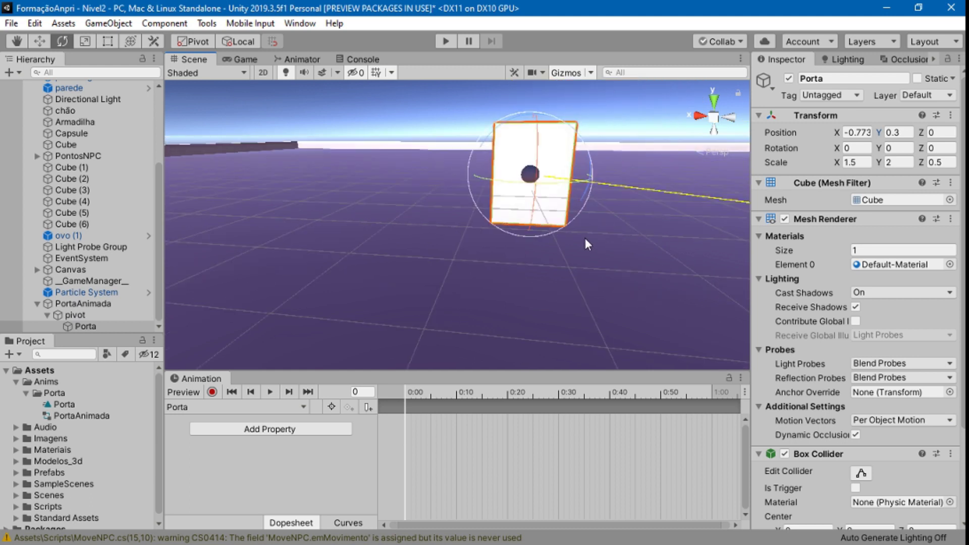
Step: Add the pivot object's Rotation as an animated property of PortaAnimada's Porta clip
{"action": "left_click", "coordinate": [94, 304]}
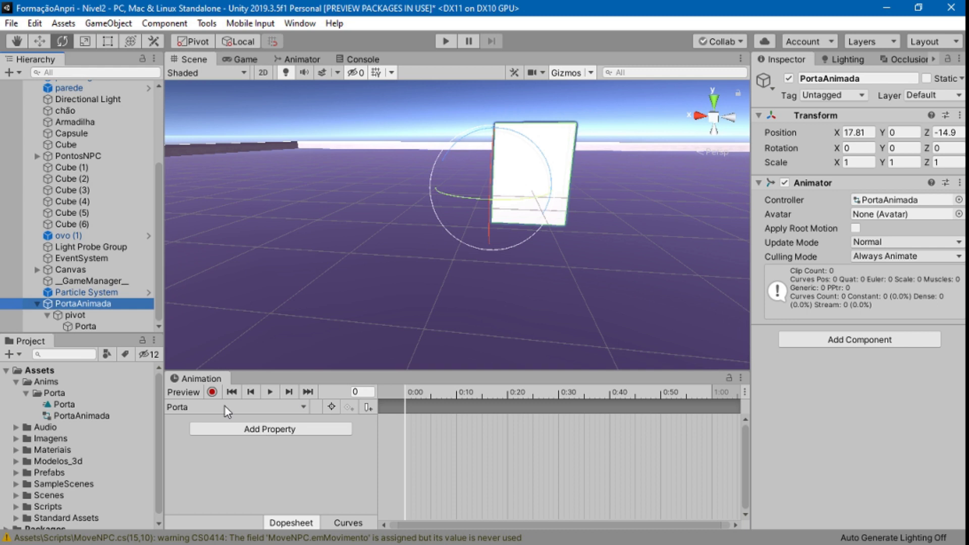
{"action": "left_click", "coordinate": [300, 23]}
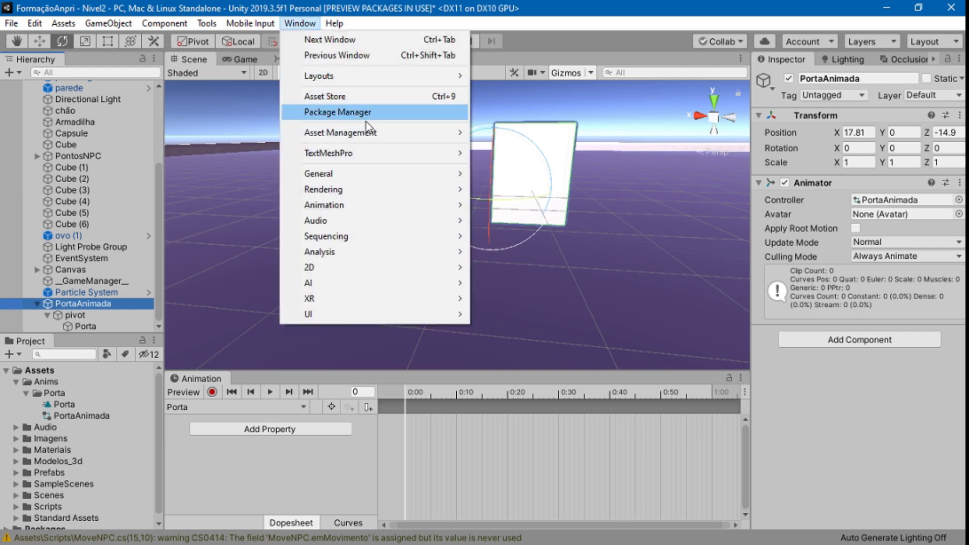
{"action": "mouse_move", "coordinate": [370, 203]}
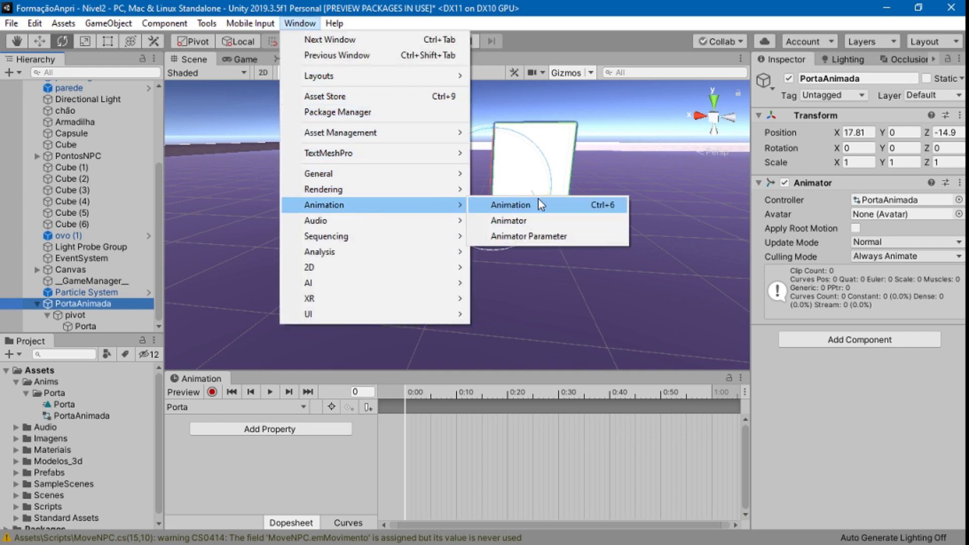
{"action": "left_click", "coordinate": [556, 218]}
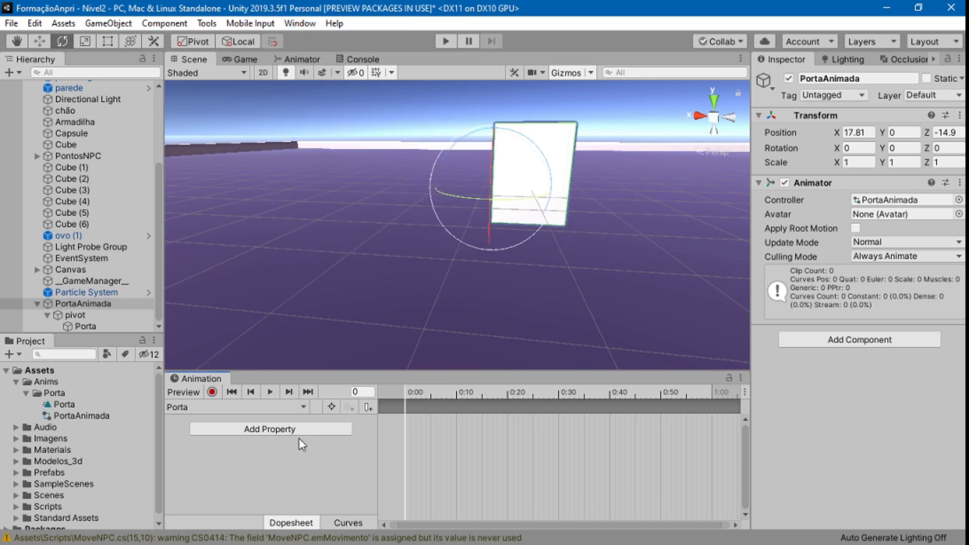
{"action": "left_click", "coordinate": [285, 428]}
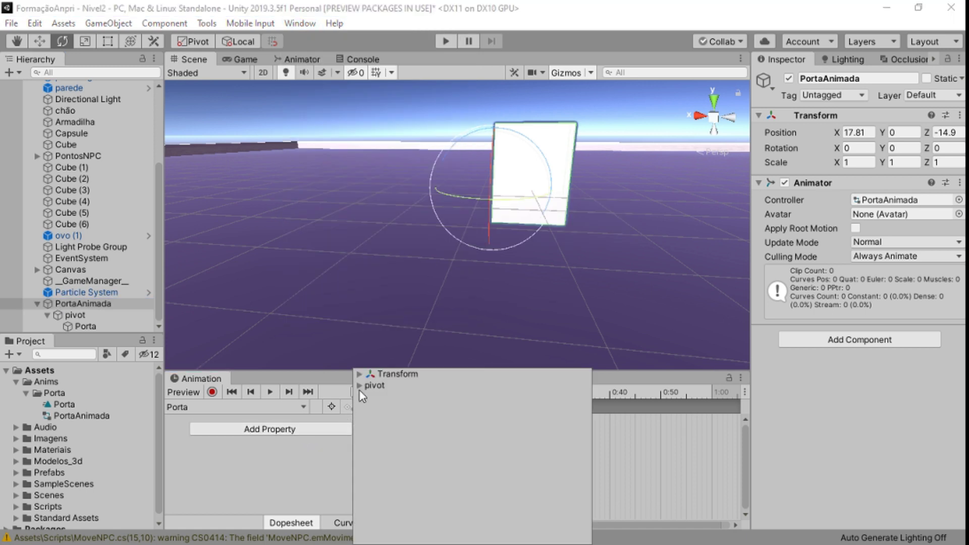
{"action": "left_click", "coordinate": [359, 385]}
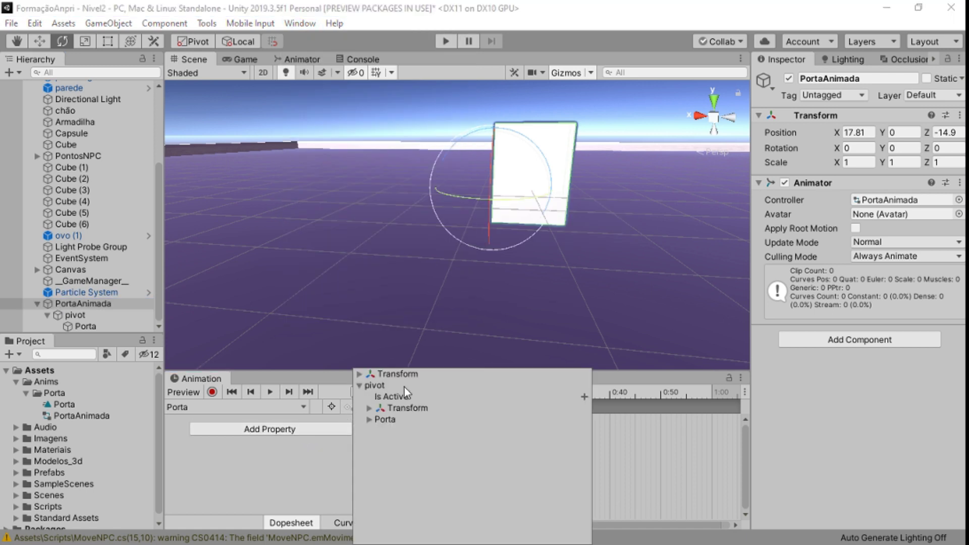
{"action": "left_click", "coordinate": [369, 408]}
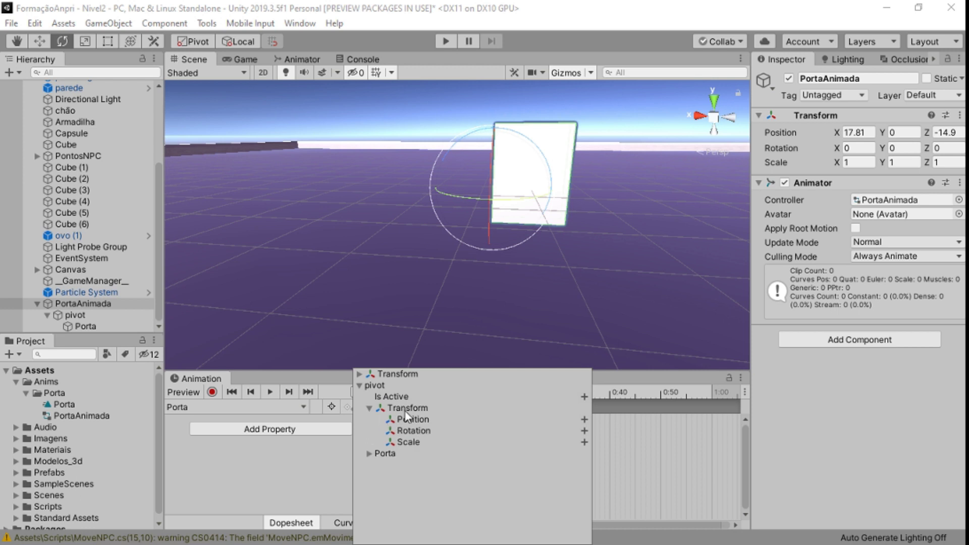
{"action": "left_click", "coordinate": [584, 432]}
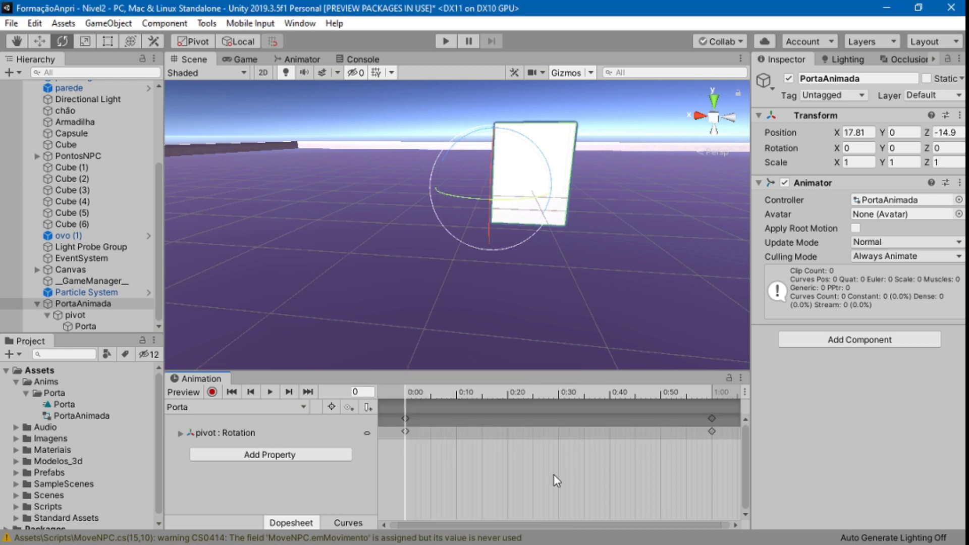
Step: Expand pivot's rotation channels, select the keyframes at 0:00 and 1:00 in turn, and play the clip
{"action": "left_click", "coordinate": [180, 434]}
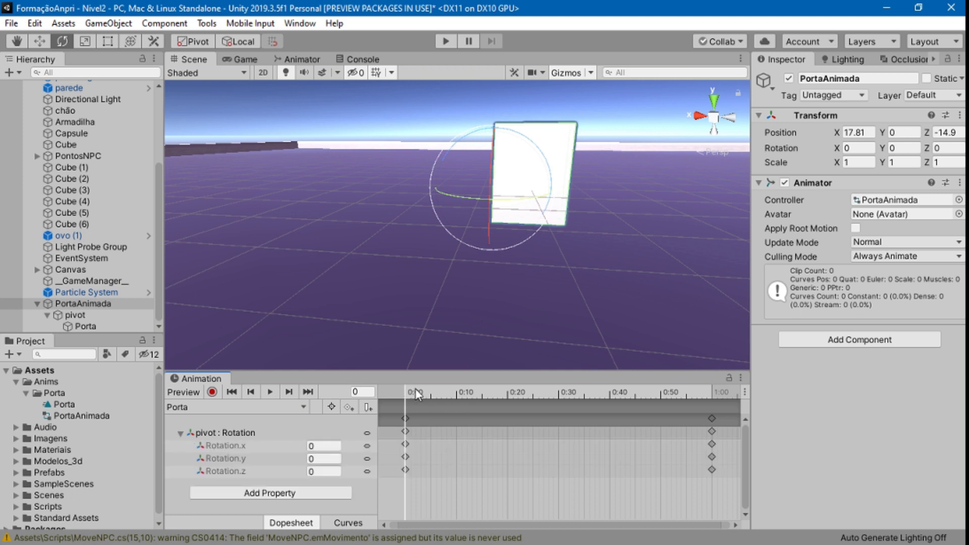
{"action": "left_click", "coordinate": [406, 418]}
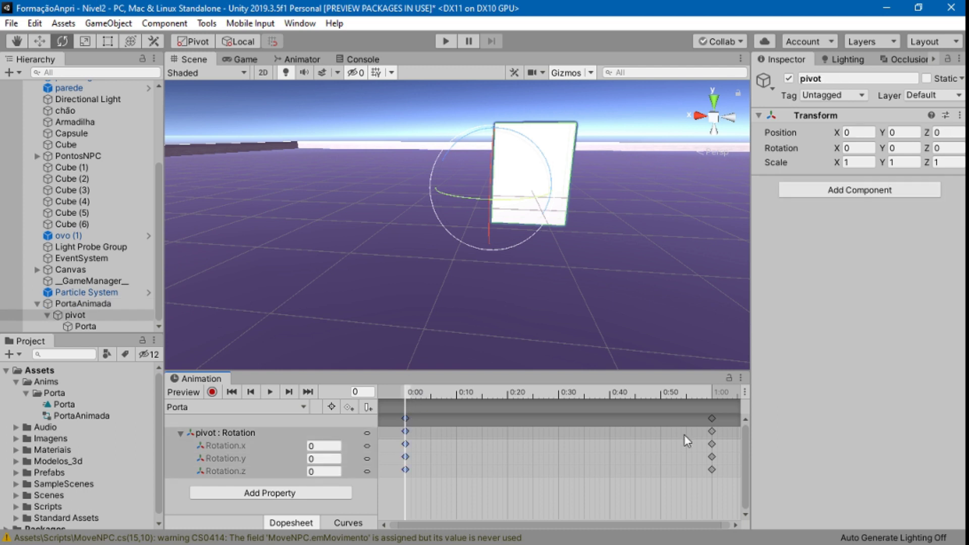
{"action": "left_click", "coordinate": [711, 419]}
{"action": "left_click", "coordinate": [270, 391]}
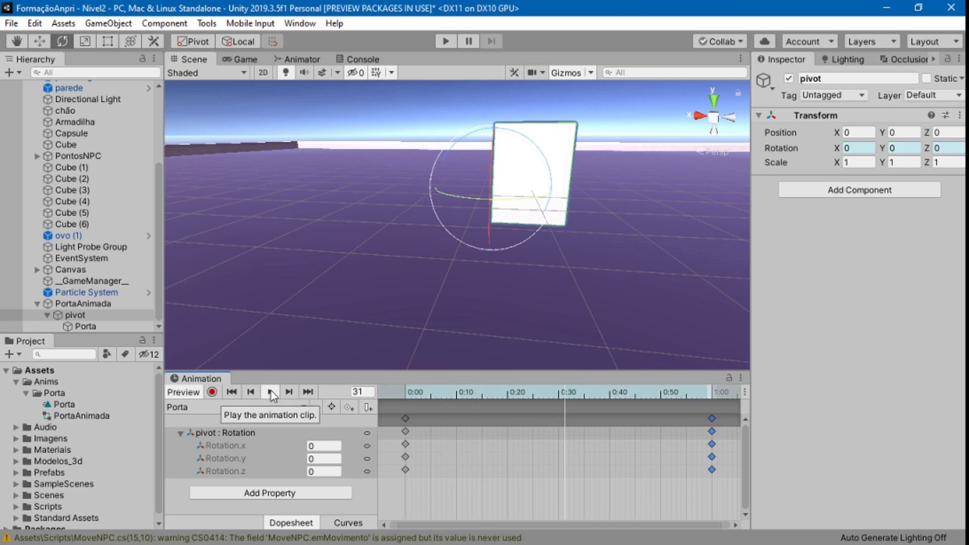
Step: Stop the clip playback, compare the 0:00 and 1:00 keyframes, and set pivot's Rotation.y to 90 at 1:00
{"action": "left_click", "coordinate": [271, 392]}
{"action": "left_click", "coordinate": [405, 419]}
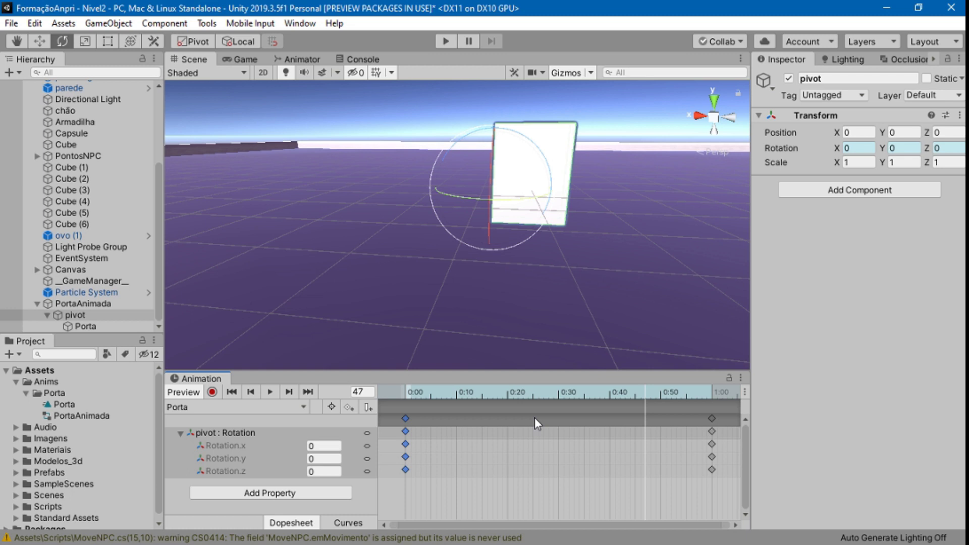
{"action": "left_click", "coordinate": [406, 394]}
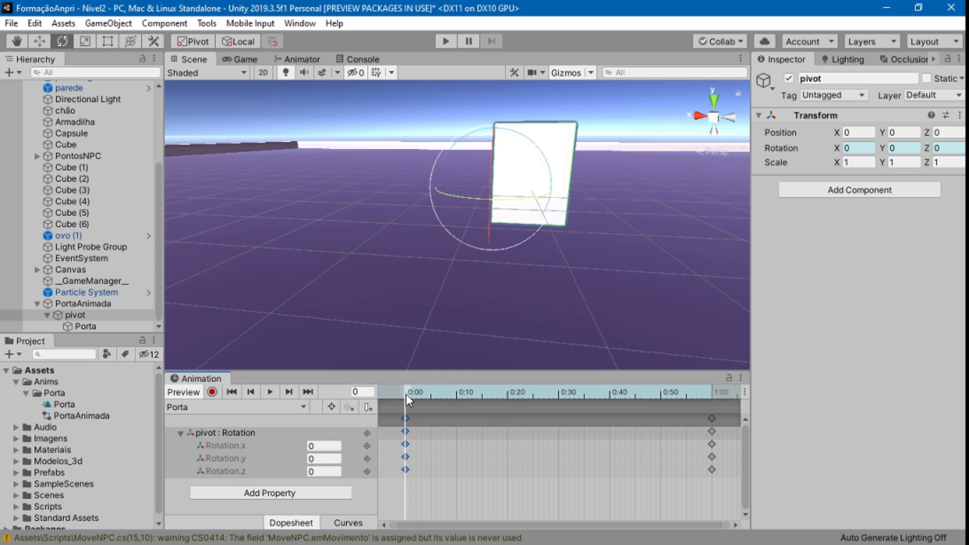
{"action": "left_click", "coordinate": [711, 393]}
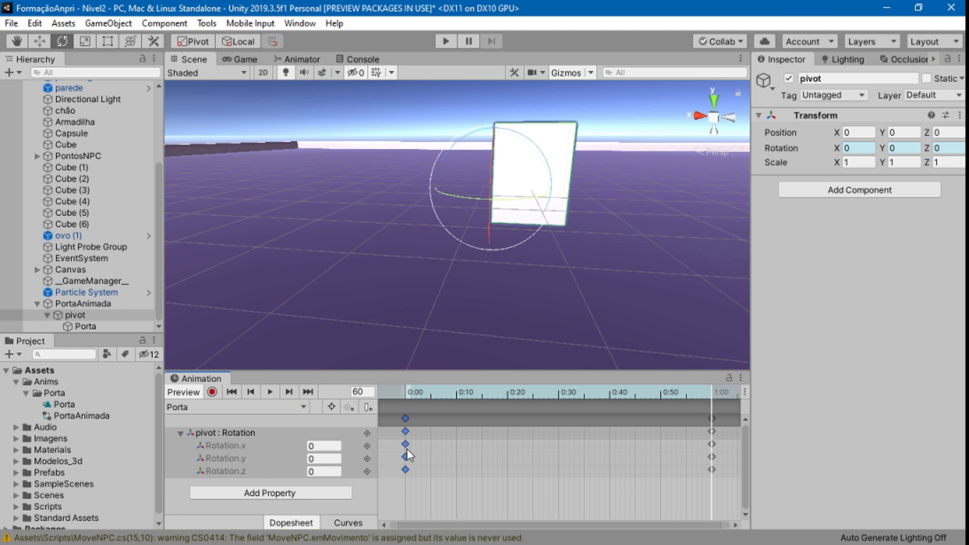
{"action": "left_click", "coordinate": [405, 399]}
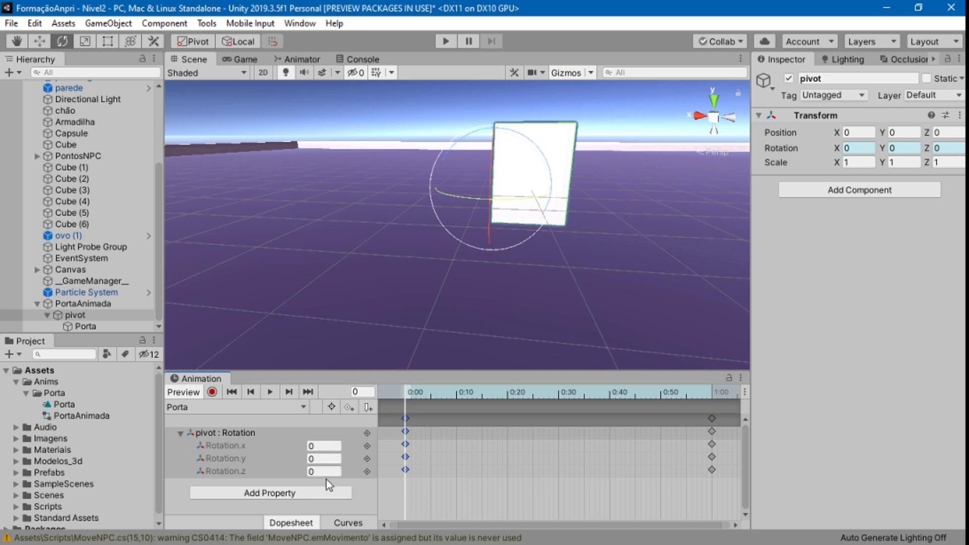
{"action": "left_click", "coordinate": [711, 395]}
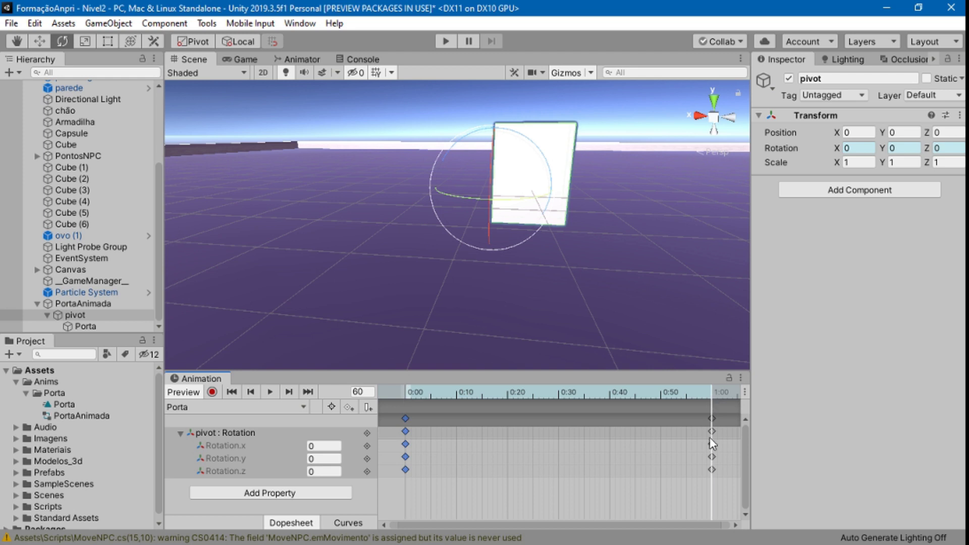
{"action": "left_click", "coordinate": [326, 458]}
{"action": "type", "text": "90"}
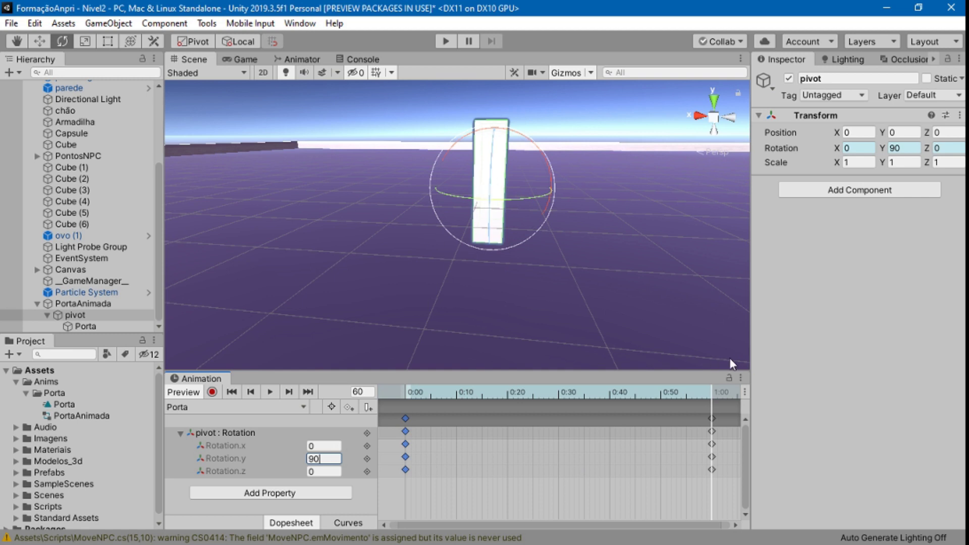
Step: Scrub the start of the Porta clip and examine the Rotation.y curve before returning to the keyframe view
{"action": "left_click_drag", "start_coordinate": [713, 396], "coordinate": [398, 405]}
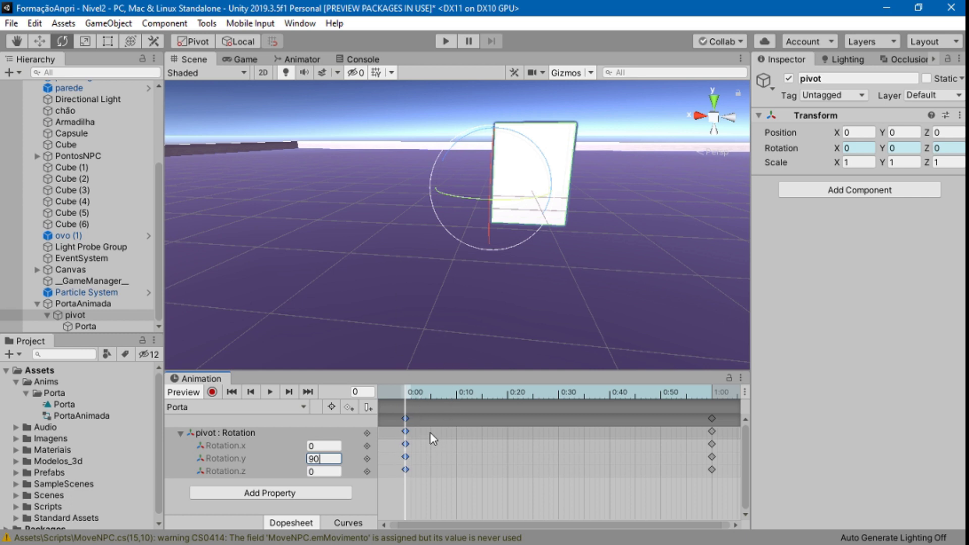
{"action": "left_click_drag", "start_coordinate": [404, 395], "coordinate": [478, 402]}
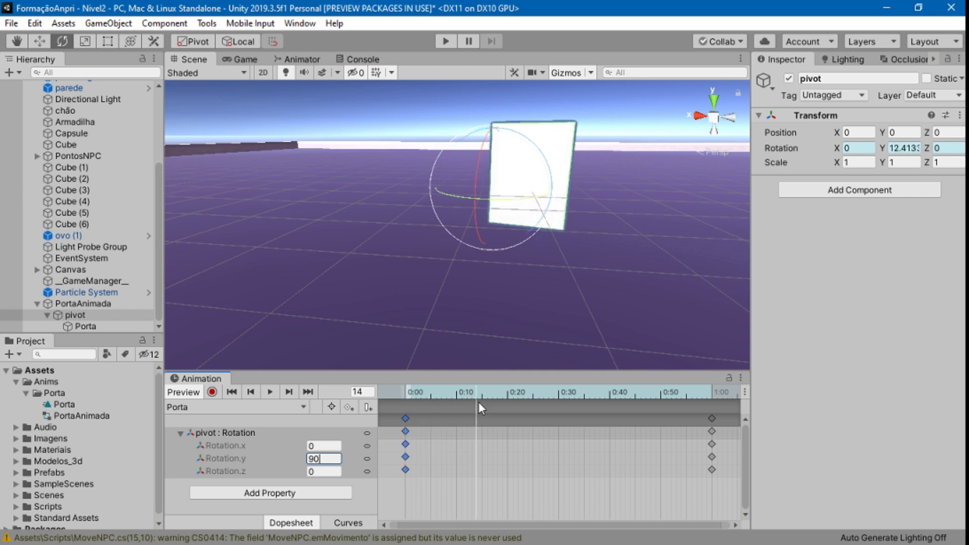
{"action": "left_click", "coordinate": [348, 522]}
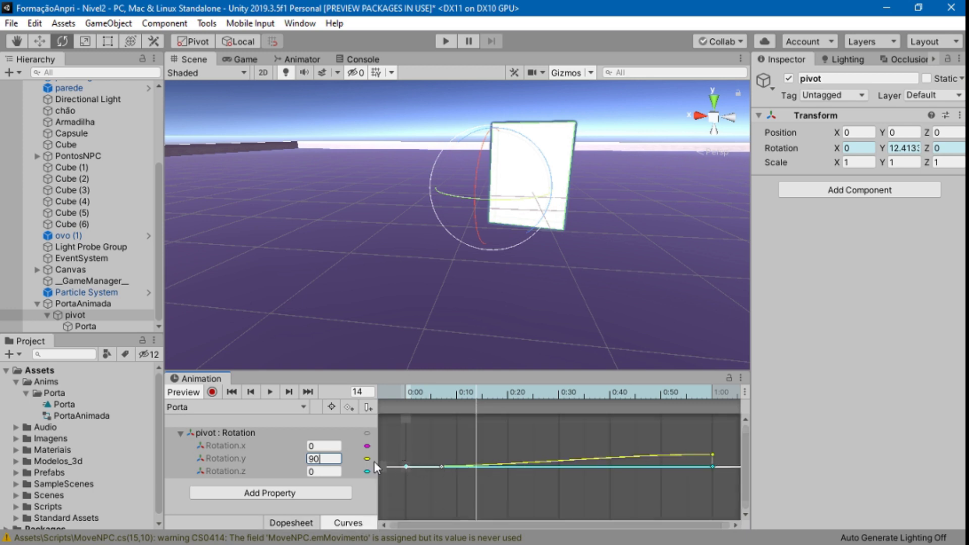
{"action": "left_click_drag", "start_coordinate": [474, 392], "coordinate": [404, 390]}
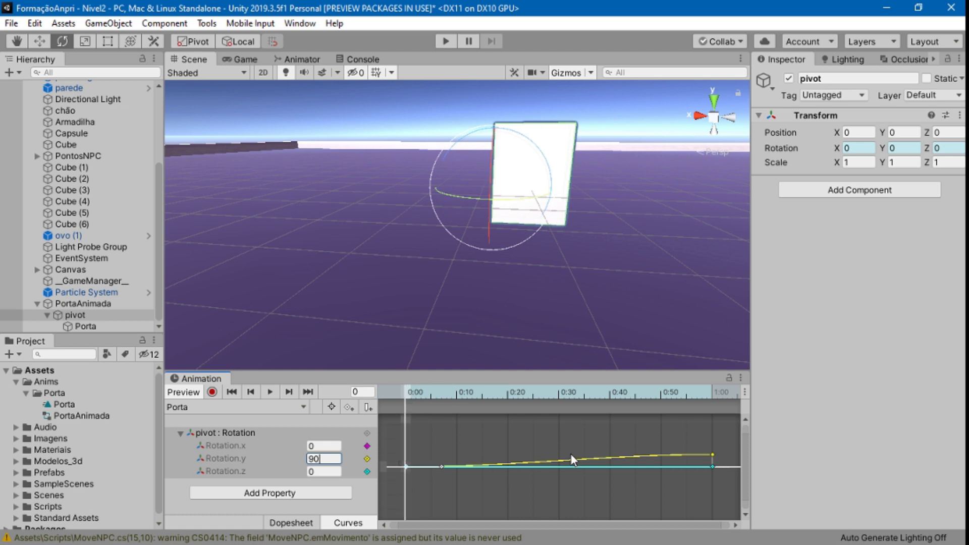
{"action": "key", "text": "Escape"}
{"action": "left_click", "coordinate": [711, 454]}
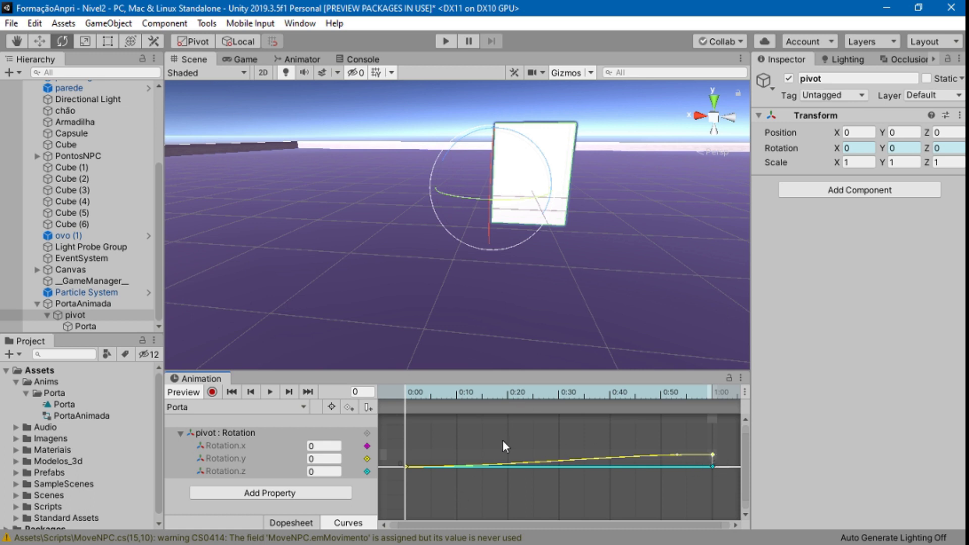
{"action": "left_click", "coordinate": [287, 521]}
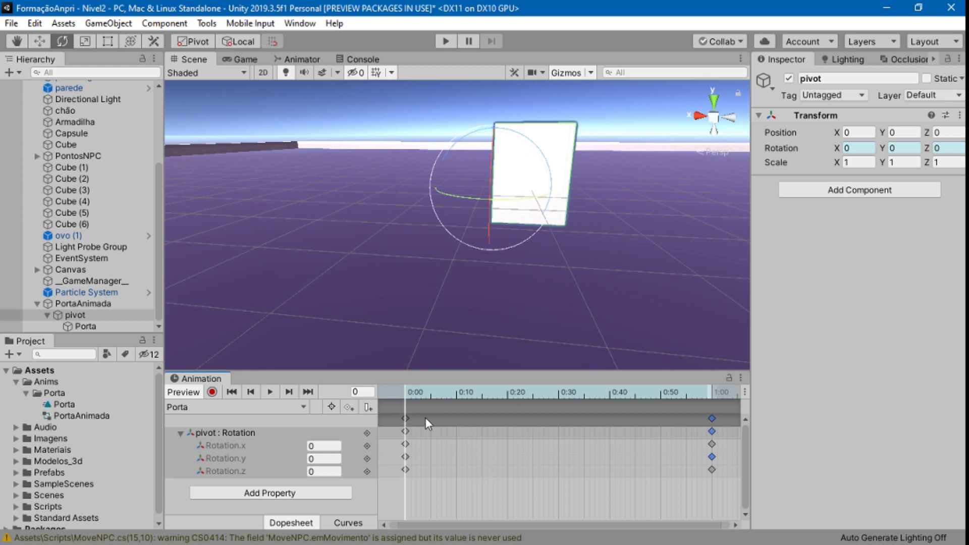
Step: Check the door's pose at 0:00 and 1:00, then run the game, watch the door in the scene view and stop it
{"action": "mouse_move", "coordinate": [404, 394]}
{"action": "left_mouse_down"}
{"action": "mouse_move", "coordinate": [706, 399]}
{"action": "mouse_move", "coordinate": [398, 400]}
{"action": "mouse_move", "coordinate": [573, 412]}
{"action": "mouse_move", "coordinate": [717, 398]}
{"action": "mouse_move", "coordinate": [487, 413]}
{"action": "mouse_move", "coordinate": [404, 406]}
{"action": "left_mouse_up"}
{"action": "left_click_drag", "start_coordinate": [407, 395], "coordinate": [384, 393]}
{"action": "left_click", "coordinate": [712, 395]}
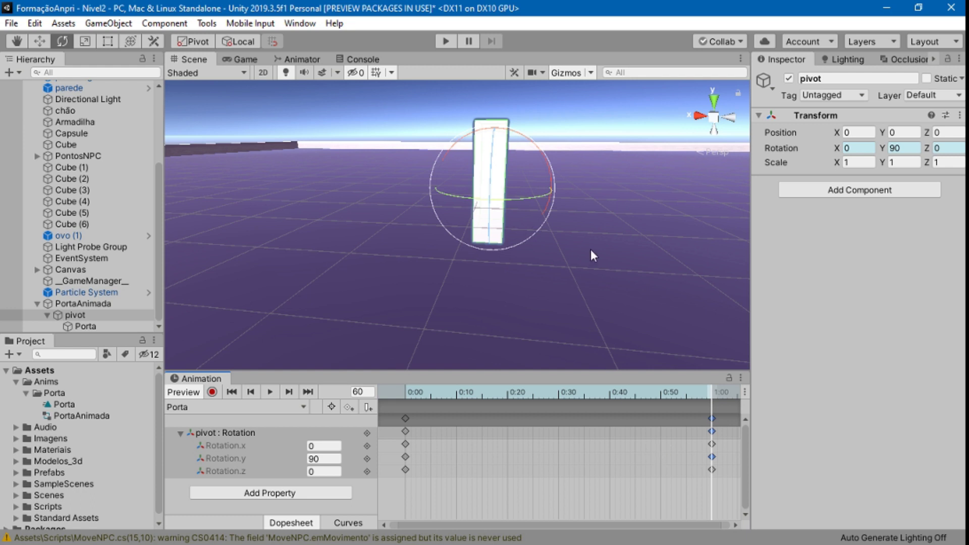
{"action": "left_click", "coordinate": [443, 41]}
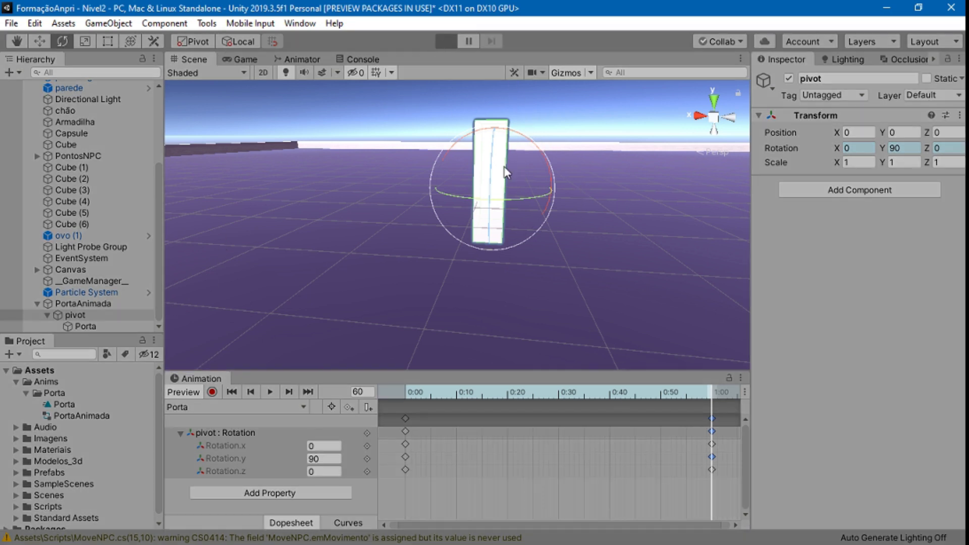
{"action": "left_click", "coordinate": [194, 59]}
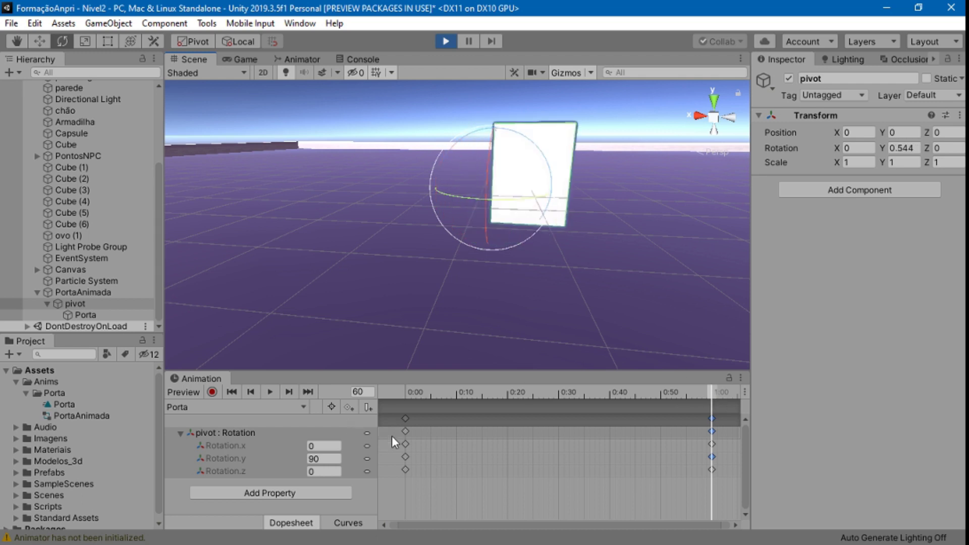
{"action": "left_click", "coordinate": [444, 40]}
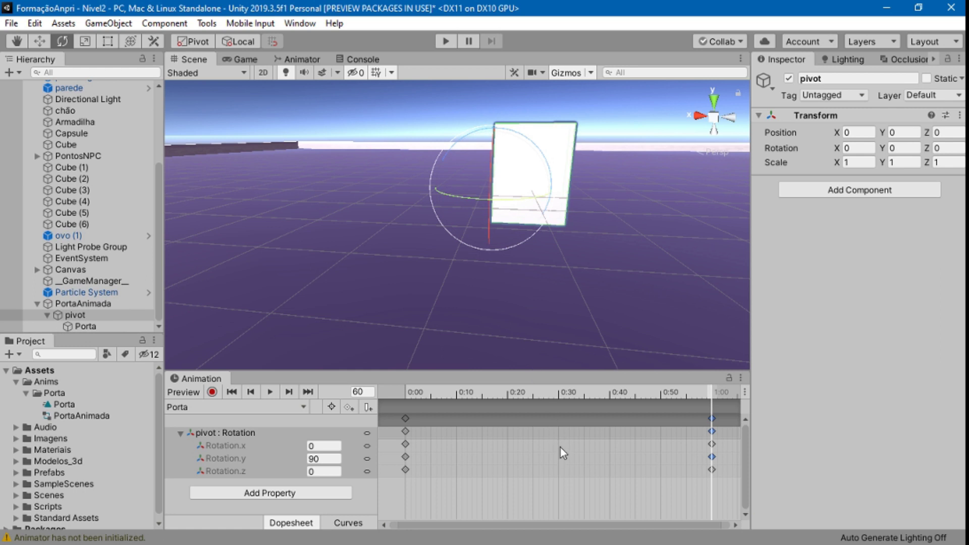
Step: Add a keyframe for pivot's rotation at 2:00 in the Porta clip
{"action": "scroll", "coordinate": [558, 452], "scroll_direction": "down", "scroll_amount": 5}
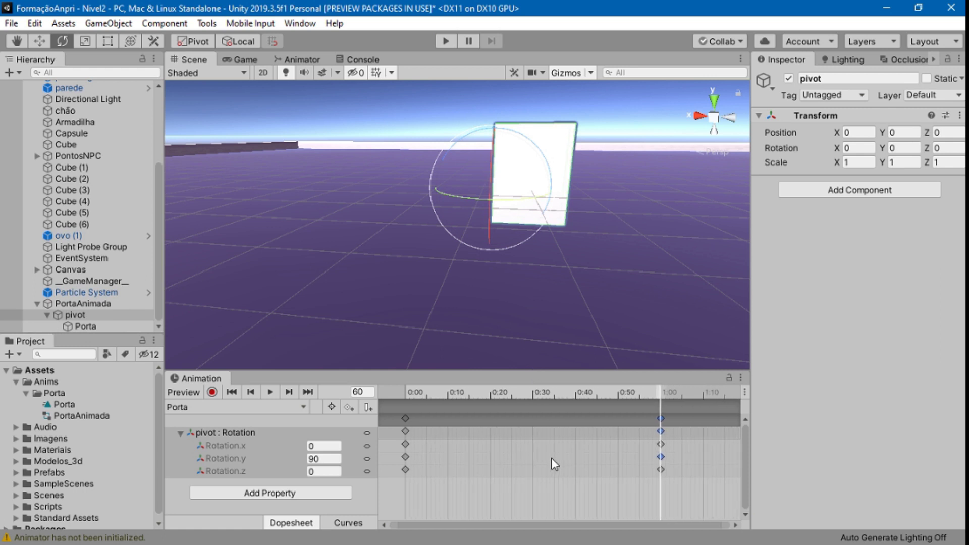
{"action": "scroll", "coordinate": [550, 469], "scroll_direction": "down", "scroll_amount": 4}
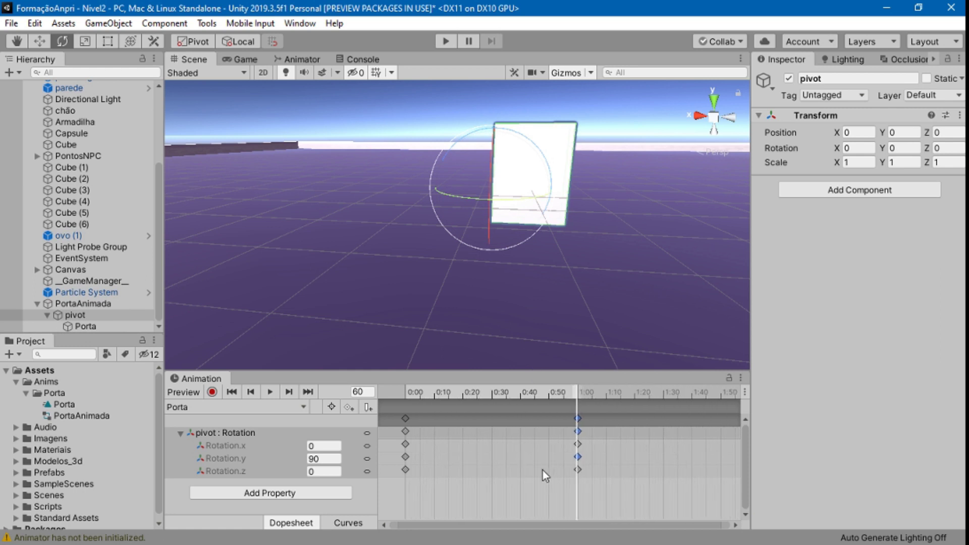
{"action": "scroll", "coordinate": [612, 437], "scroll_direction": "up", "scroll_amount": 3}
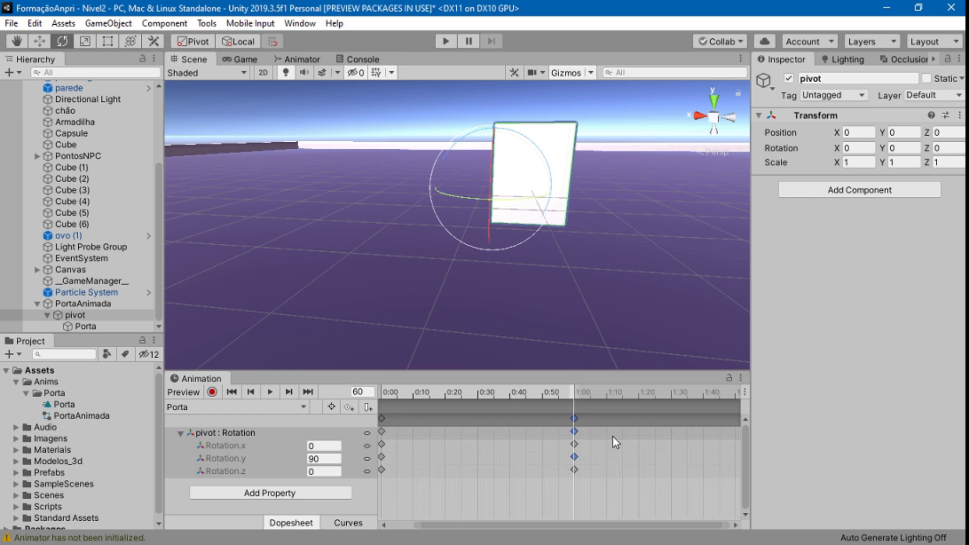
{"action": "scroll", "coordinate": [624, 437], "scroll_direction": "up", "scroll_amount": 3}
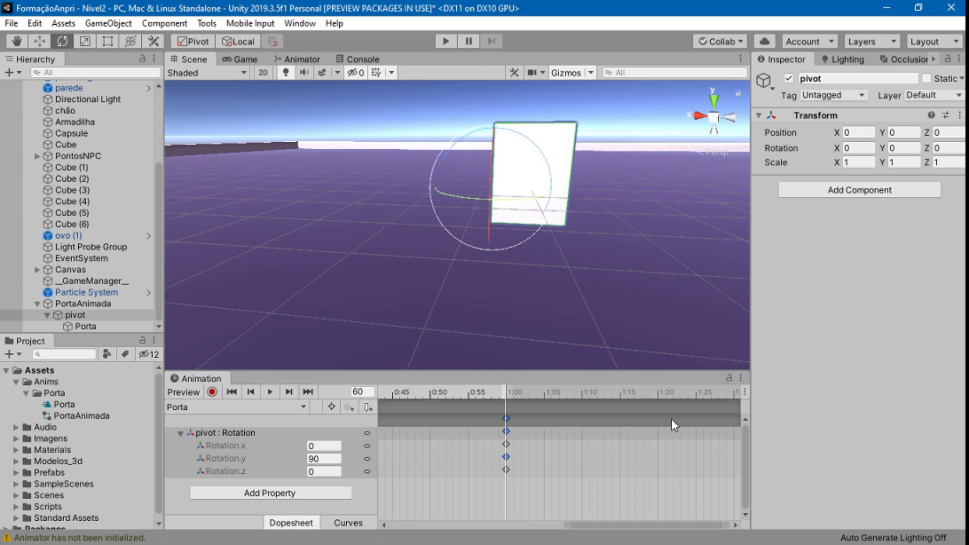
{"action": "middle_click_drag", "start_coordinate": [671, 422], "coordinate": [522, 442]}
{"action": "middle_click_drag", "start_coordinate": [649, 428], "coordinate": [535, 434]}
{"action": "middle_click_drag", "start_coordinate": [620, 423], "coordinate": [580, 423]}
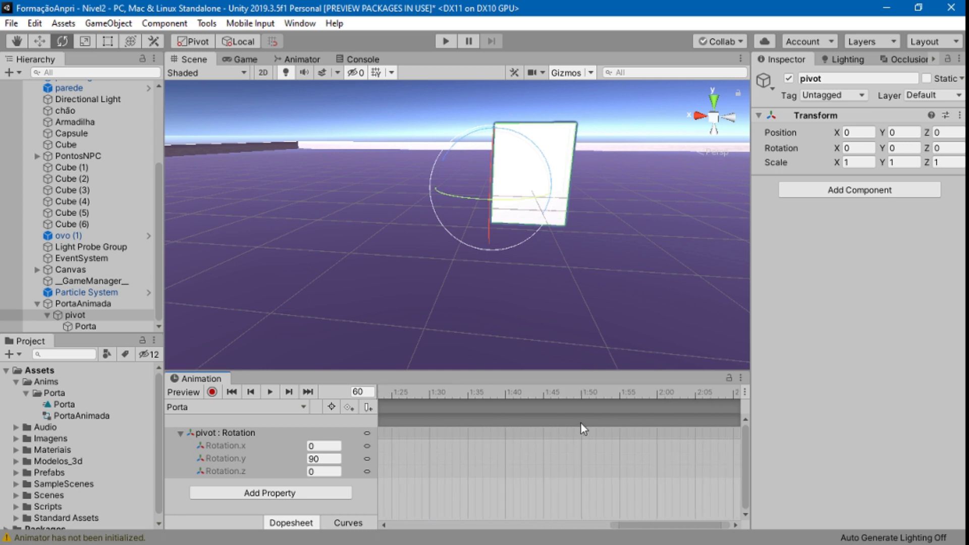
{"action": "left_click", "coordinate": [657, 392]}
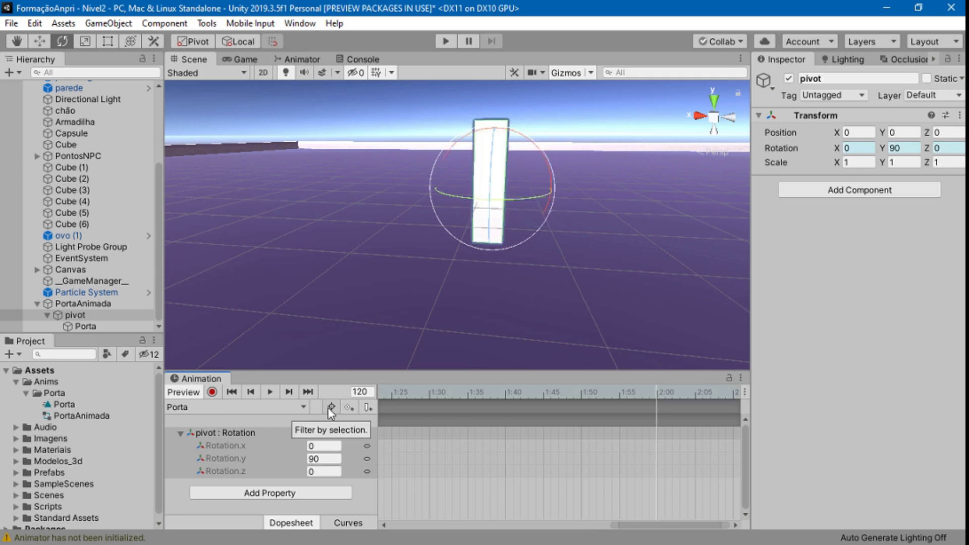
{"action": "left_click", "coordinate": [352, 408]}
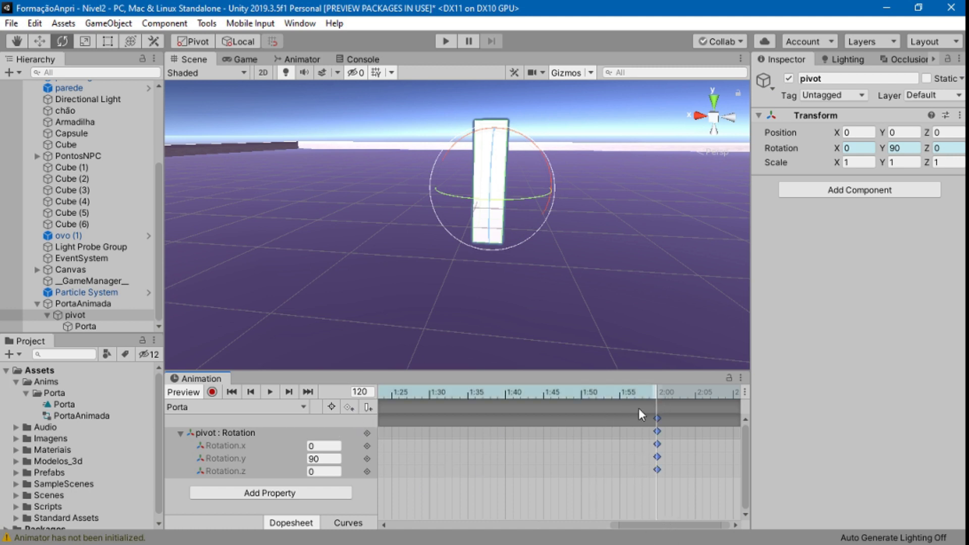
Step: Set pivot's Rotation.y to 0 at the 2:00 keyframe
{"action": "mouse_move", "coordinate": [658, 393]}
{"action": "left_mouse_down"}
{"action": "mouse_move", "coordinate": [496, 392]}
{"action": "mouse_move", "coordinate": [656, 394]}
{"action": "left_mouse_up"}
{"action": "left_click", "coordinate": [323, 458]}
{"action": "type", "text": "0"}
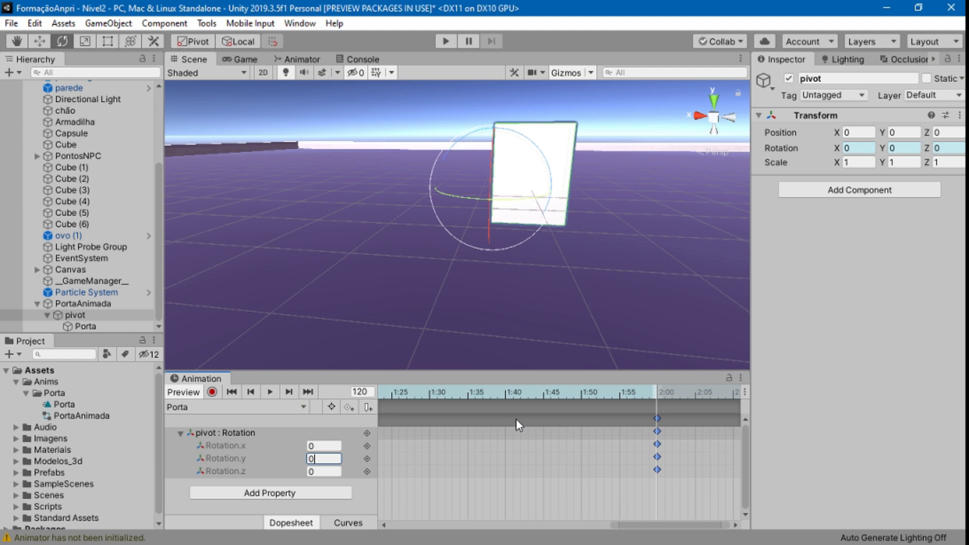
Step: Preview the Porta clip with the timeline framed to show the keyframes at 0:00, 1:00 and 2:00
{"action": "left_click", "coordinate": [269, 392]}
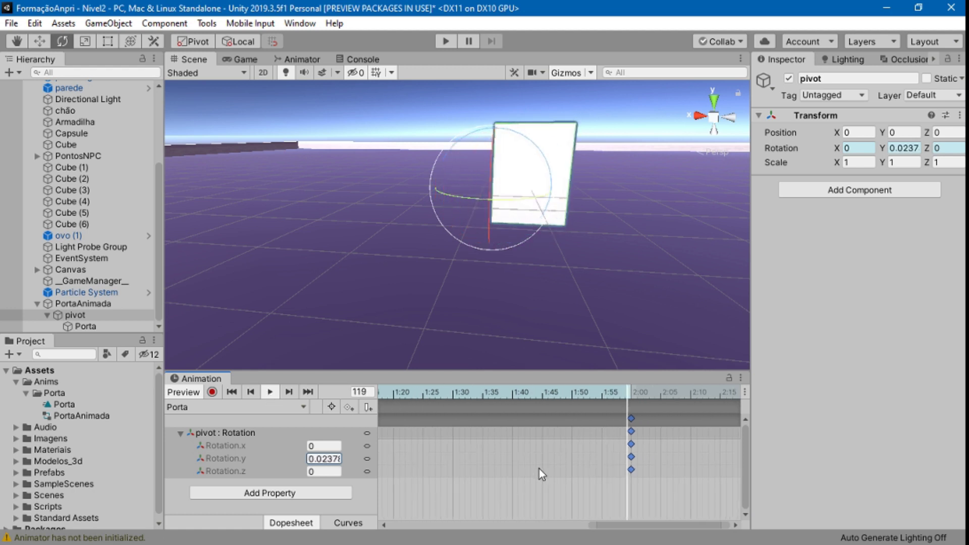
{"action": "left_click_drag", "start_coordinate": [662, 525], "coordinate": [565, 525]}
{"action": "scroll", "coordinate": [597, 514], "scroll_direction": "down", "scroll_amount": 5}
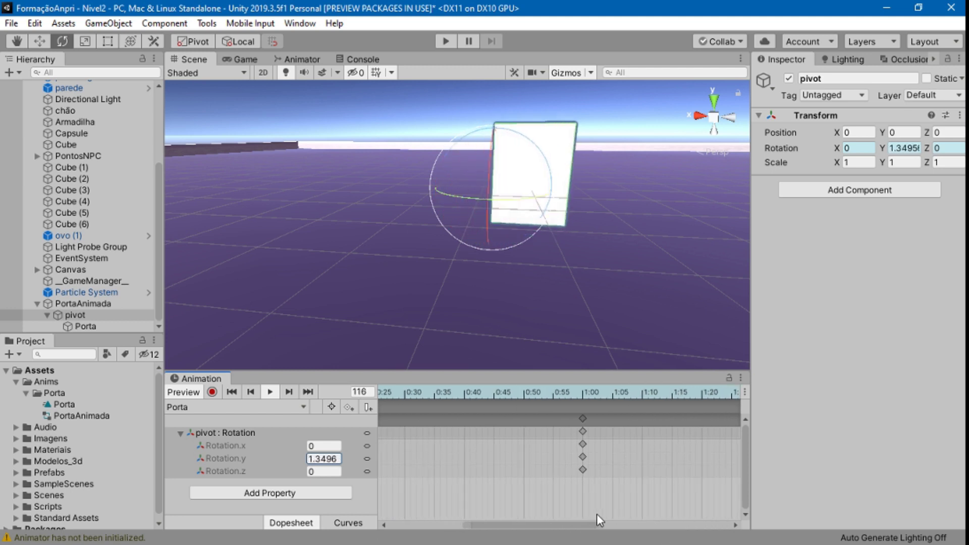
{"action": "scroll", "coordinate": [633, 467], "scroll_direction": "up", "scroll_amount": 2}
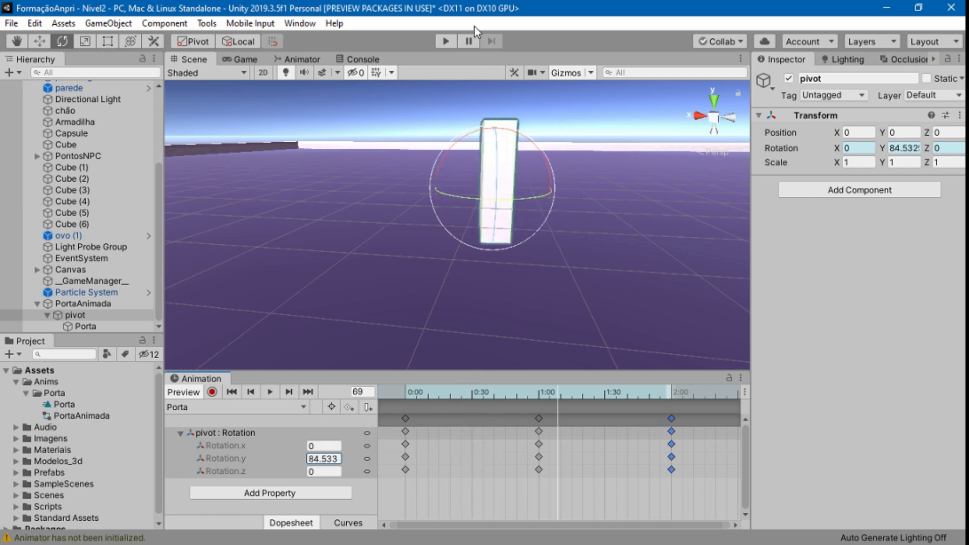
Step: Run the game again to check the door's opening and closing in the scene view, and stop it
{"action": "left_click", "coordinate": [452, 38]}
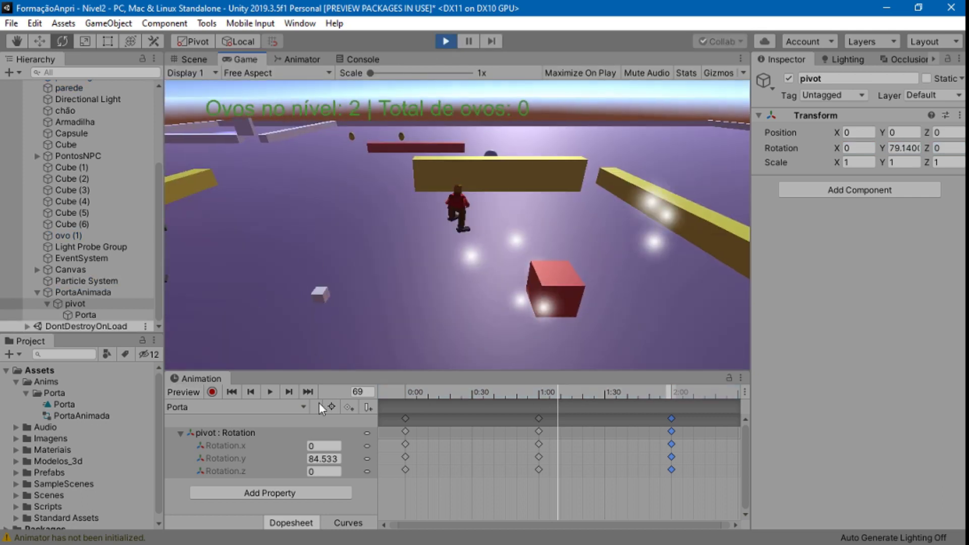
{"action": "left_click", "coordinate": [188, 60]}
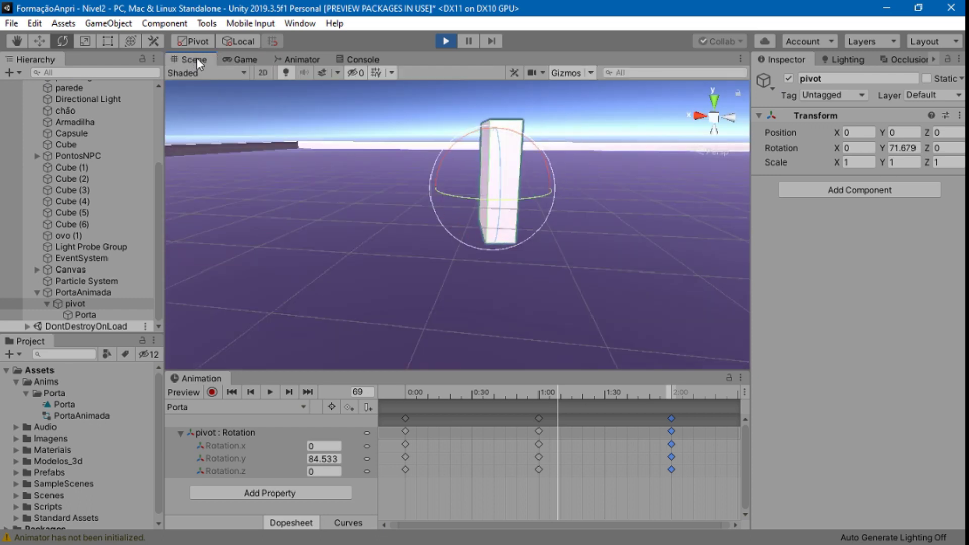
{"action": "left_click", "coordinate": [446, 42]}
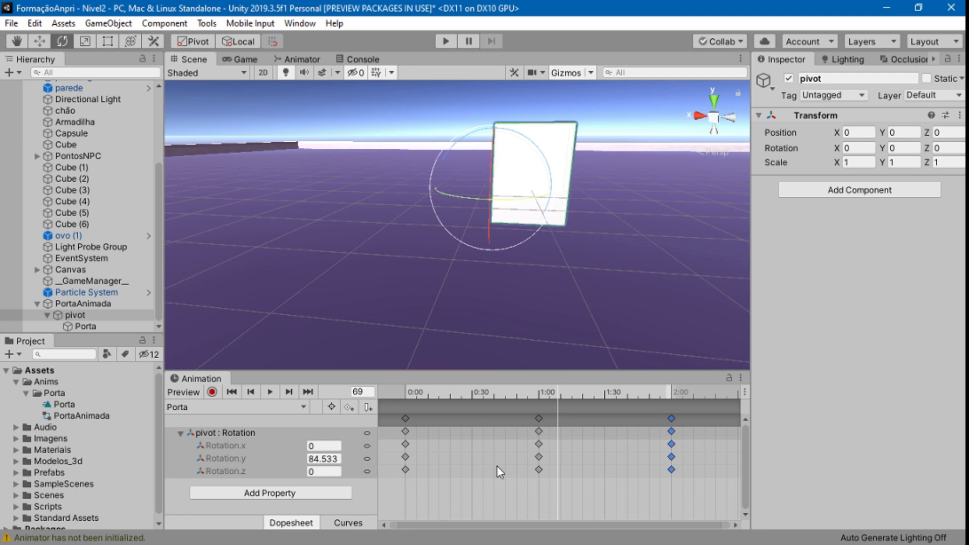
Step: Return the clip's playhead to 0:00 and review the PortaAnimada, pivot and Porta objects one after another
{"action": "left_click_drag", "start_coordinate": [559, 397], "coordinate": [404, 397]}
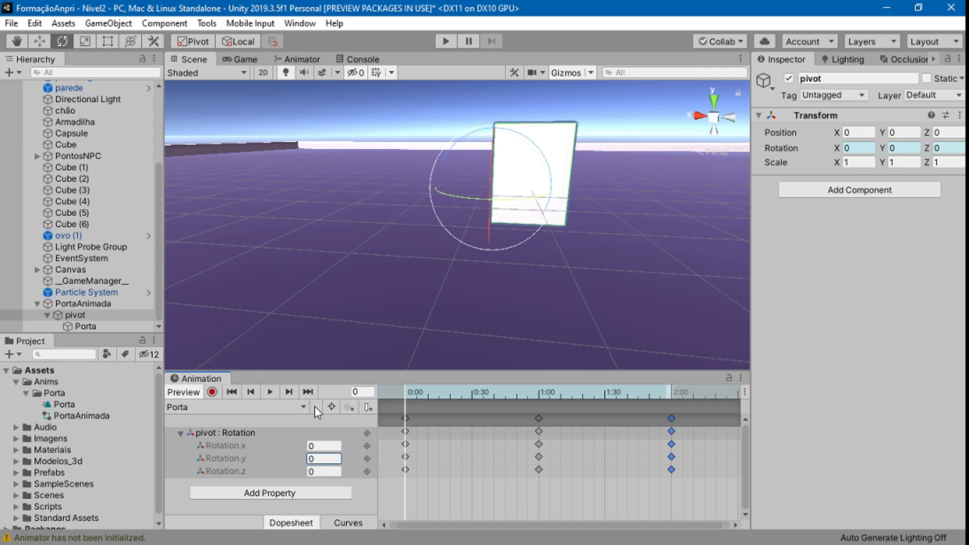
{"action": "left_click", "coordinate": [96, 308]}
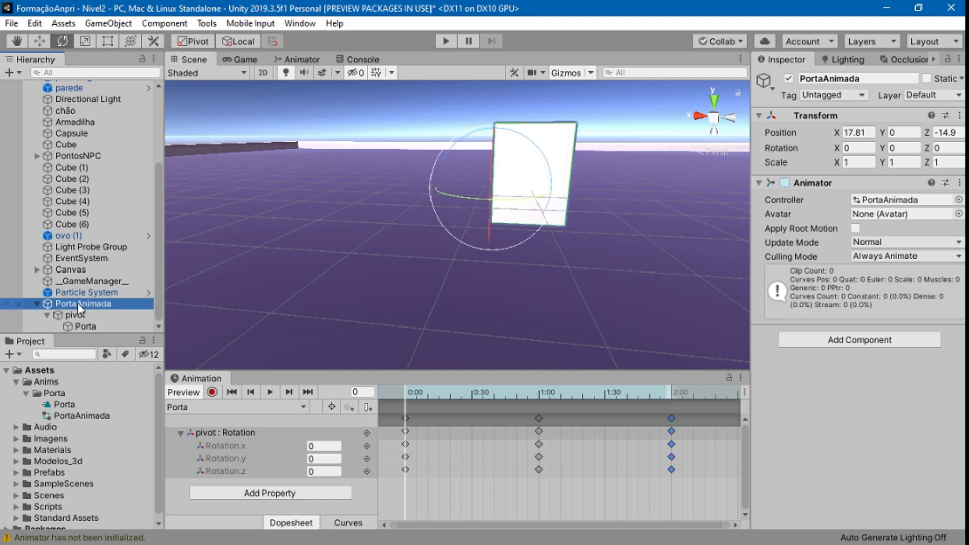
{"action": "left_click", "coordinate": [73, 314]}
{"action": "left_click", "coordinate": [87, 326]}
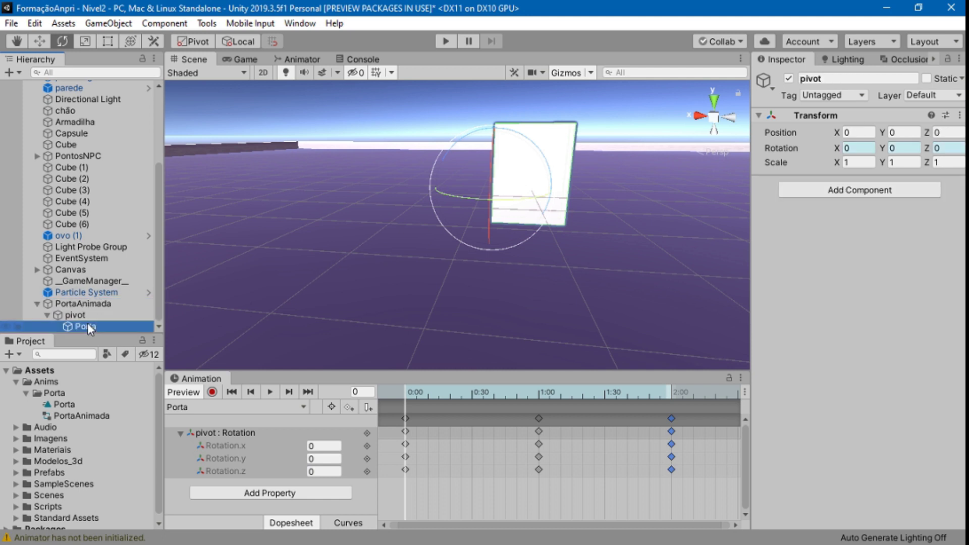
{"action": "left_click", "coordinate": [89, 317]}
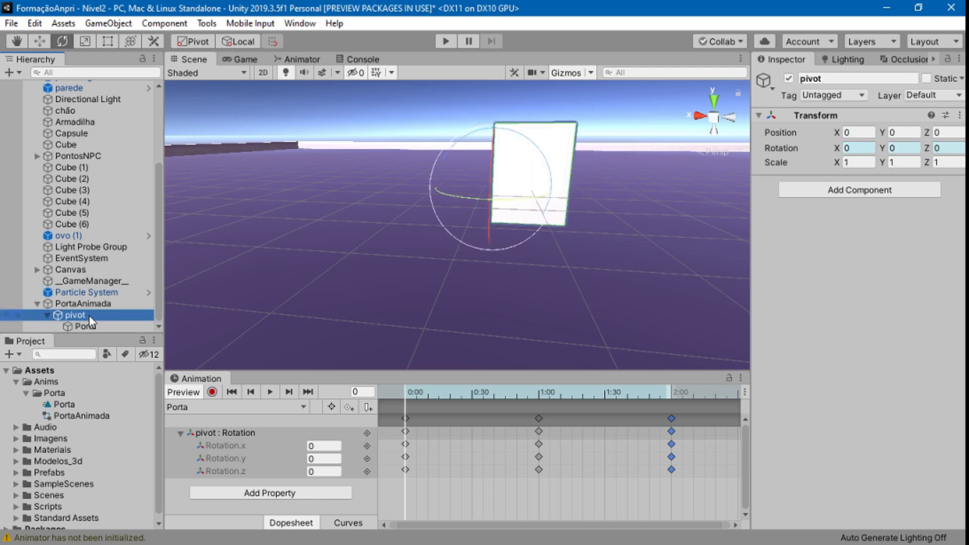
{"action": "left_click", "coordinate": [95, 329]}
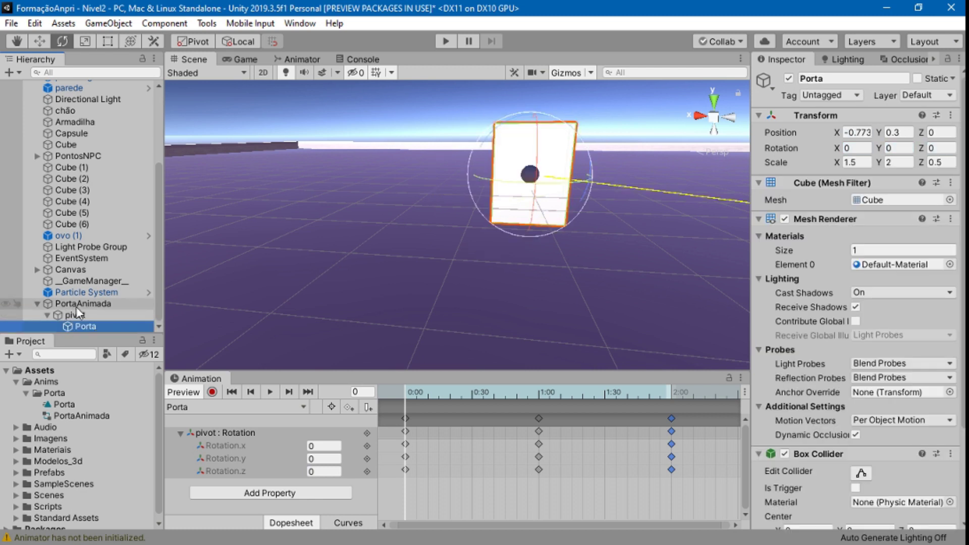
Step: Turn off Loop Time for the Porta animation clip in the Anims/Porta folder
{"action": "left_click", "coordinate": [87, 304]}
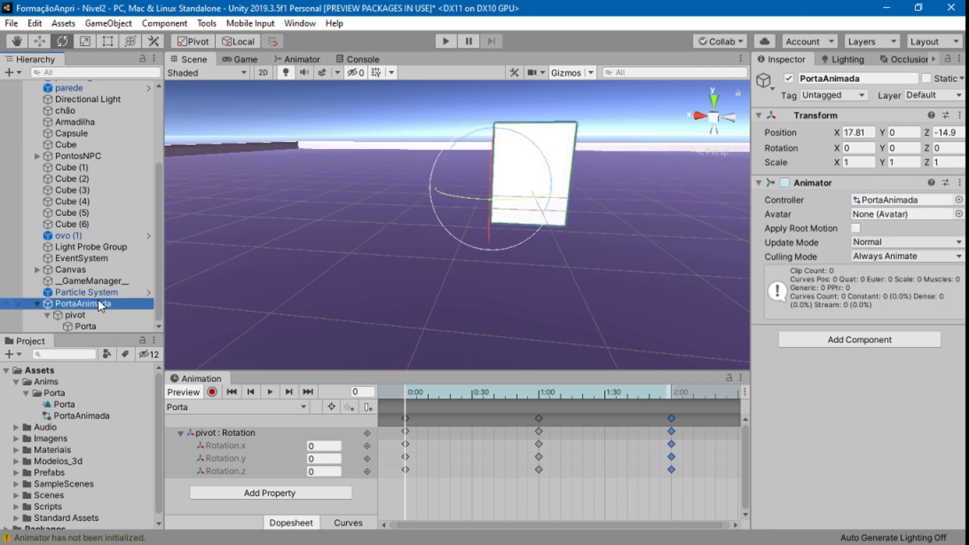
{"action": "left_click", "coordinate": [84, 417]}
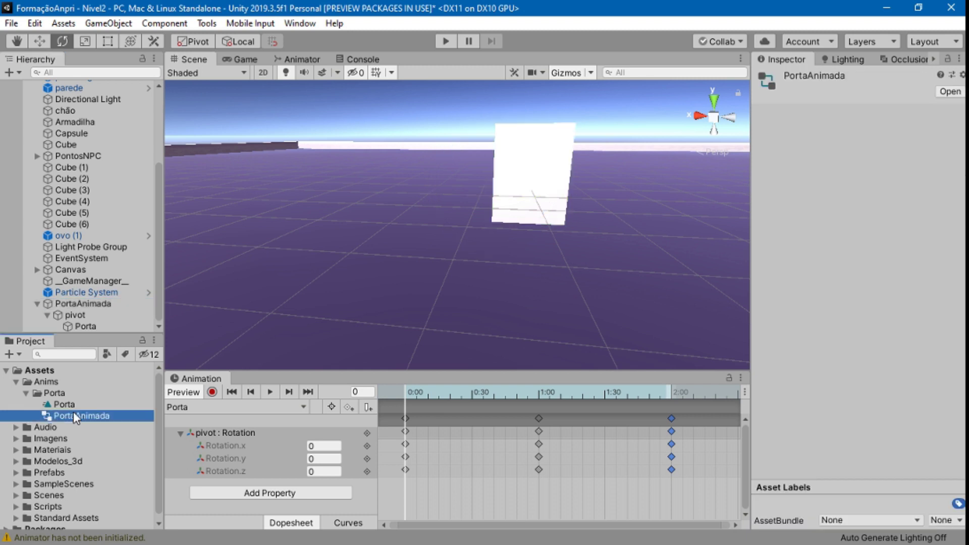
{"action": "left_click", "coordinate": [66, 404]}
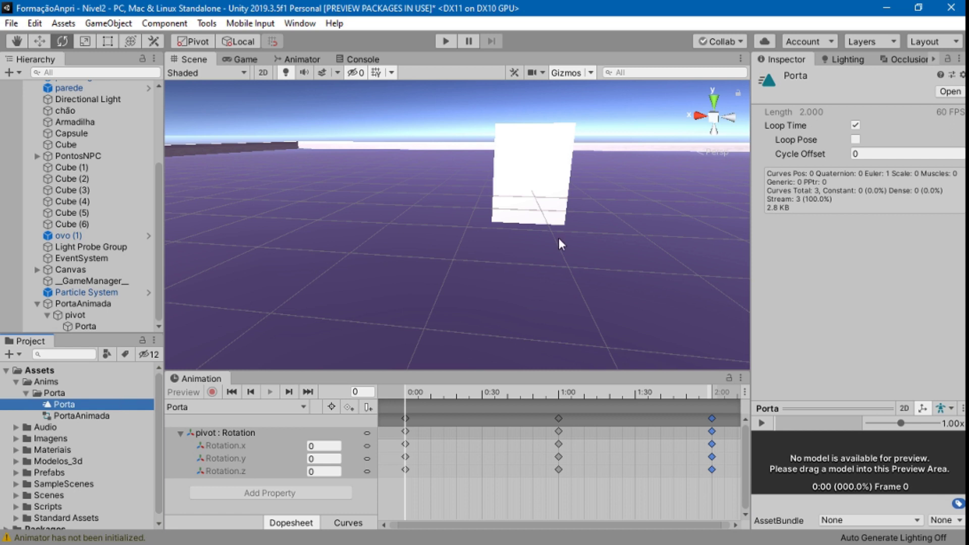
{"action": "left_click", "coordinate": [855, 124]}
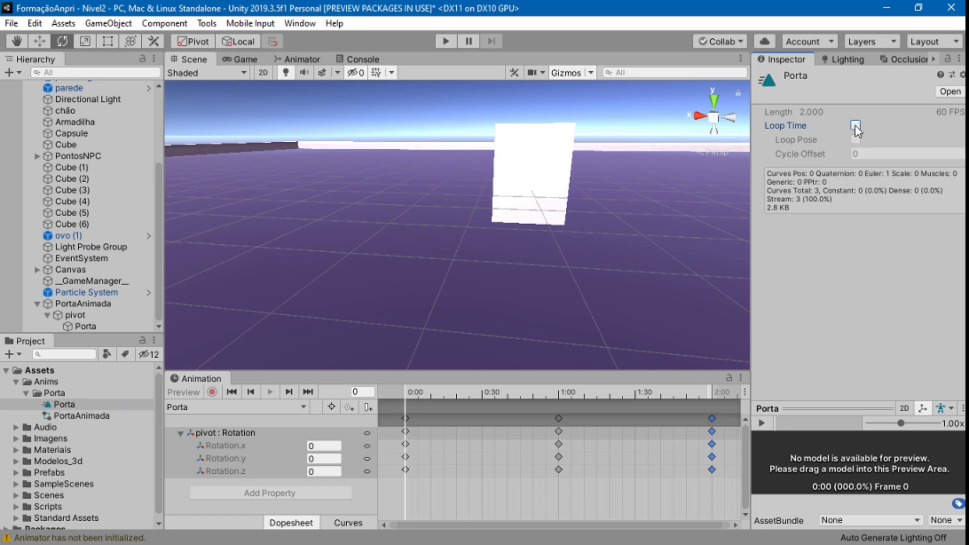
Step: Run the game to check in the scene view how the door plays without looping, and stop it
{"action": "left_click", "coordinate": [444, 42]}
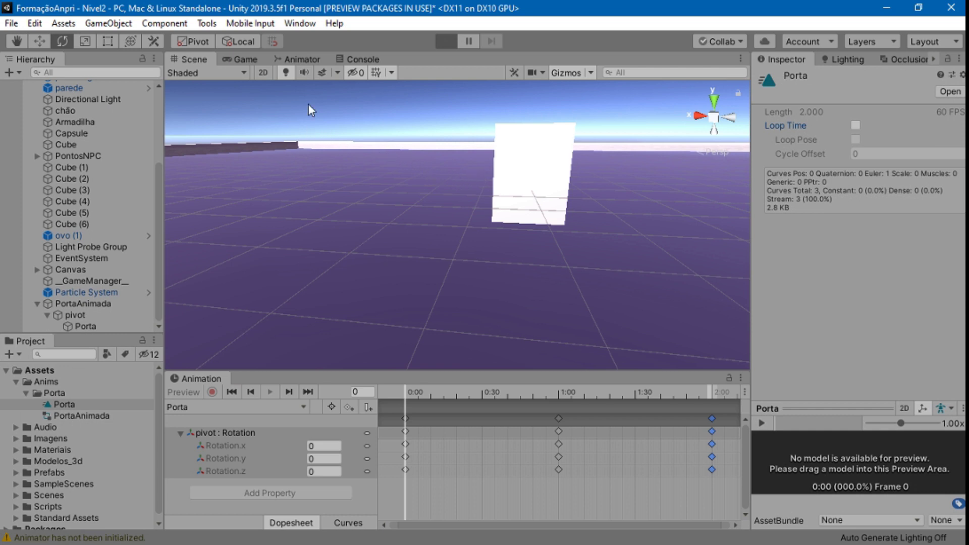
{"action": "left_click", "coordinate": [192, 59]}
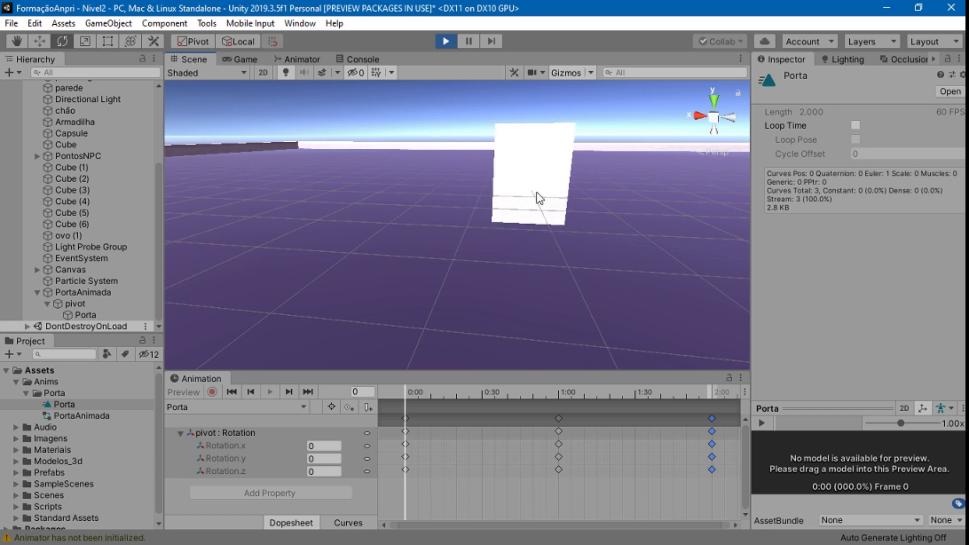
{"action": "left_click", "coordinate": [449, 37]}
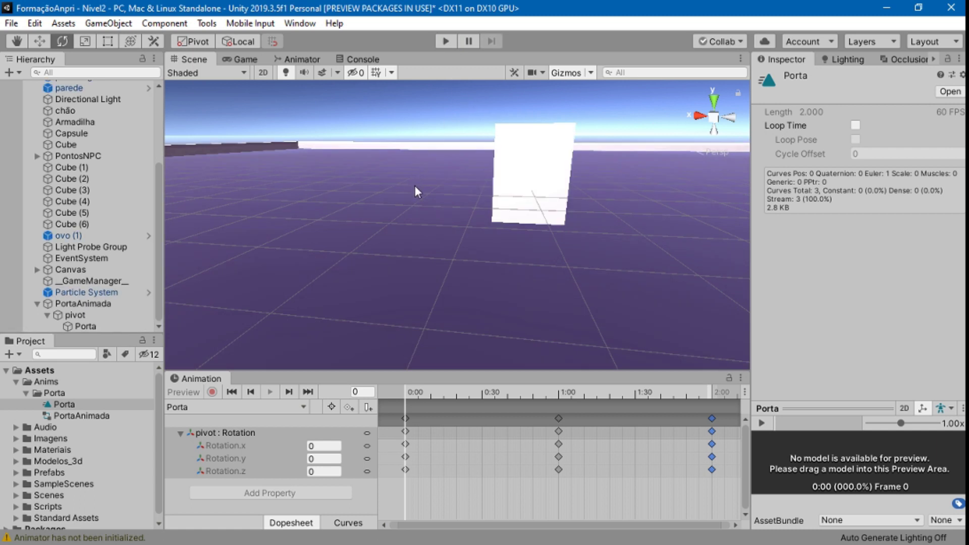
{"action": "left_click", "coordinate": [83, 303]}
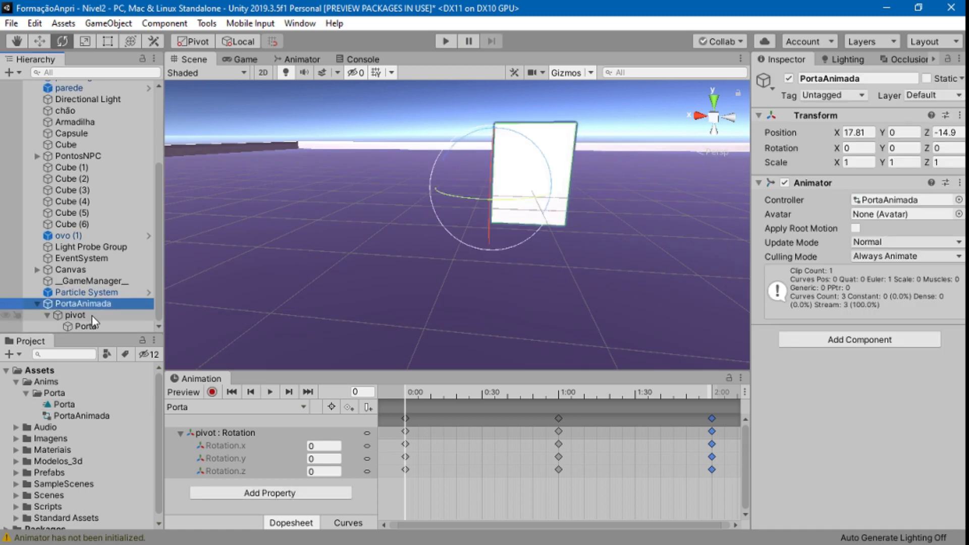
{"action": "left_click", "coordinate": [90, 315]}
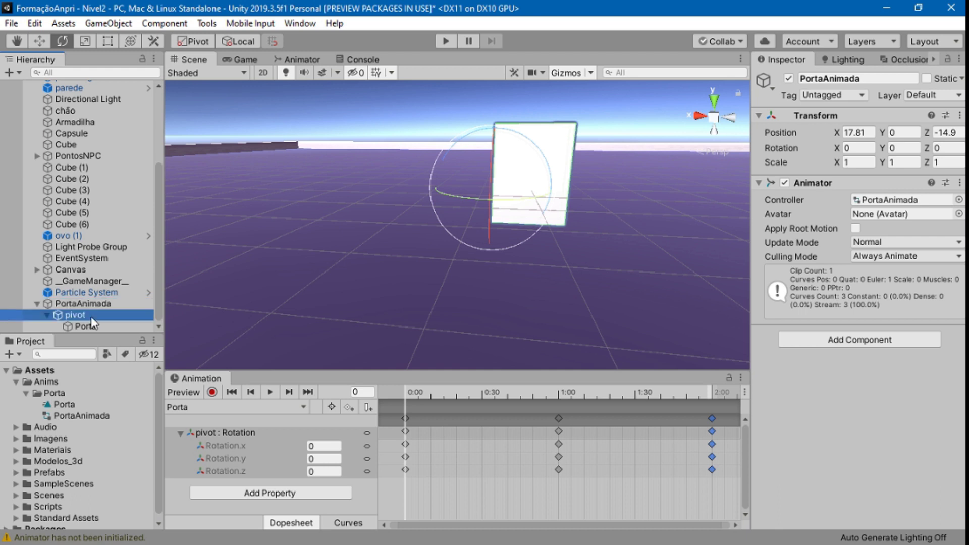
{"action": "left_click", "coordinate": [101, 305]}
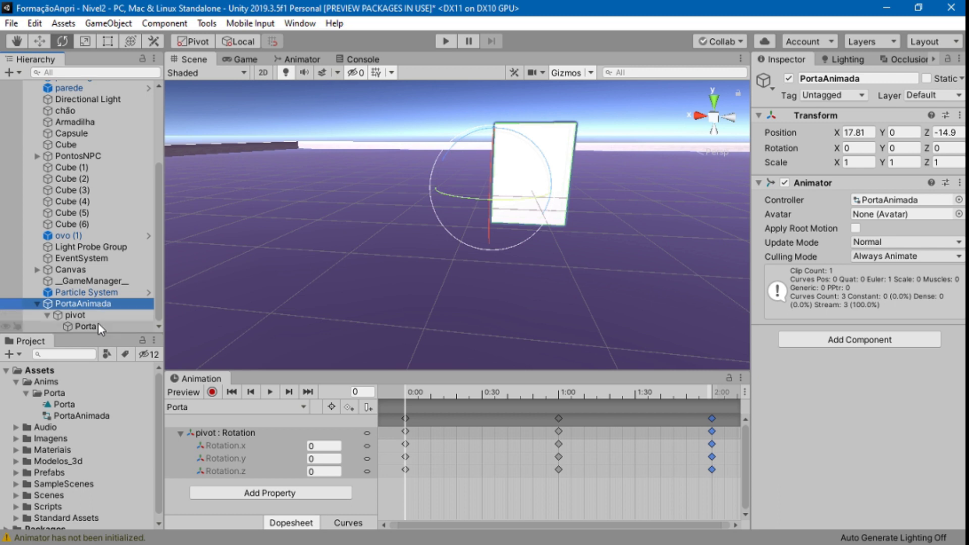
{"action": "left_click", "coordinate": [98, 326]}
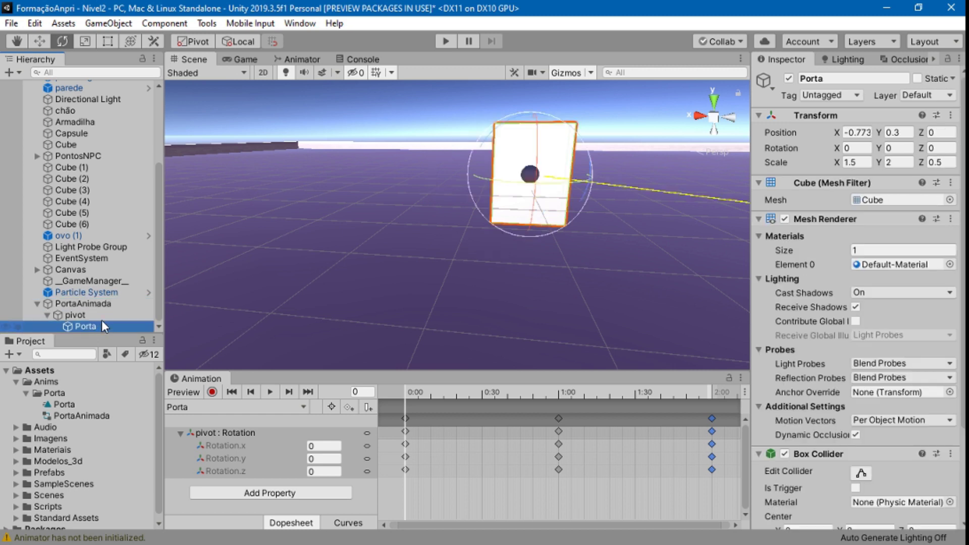
{"action": "left_click", "coordinate": [91, 315]}
Step: Open the PortaAnimada object's animator controller and inspect its Entry transition and Porta state
{"action": "left_click", "coordinate": [110, 303]}
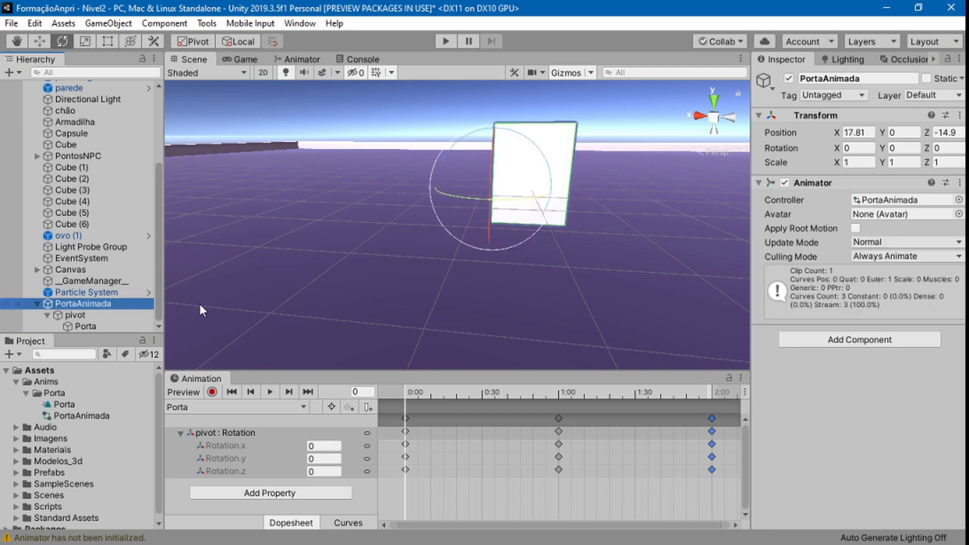
{"action": "double_click", "coordinate": [876, 200]}
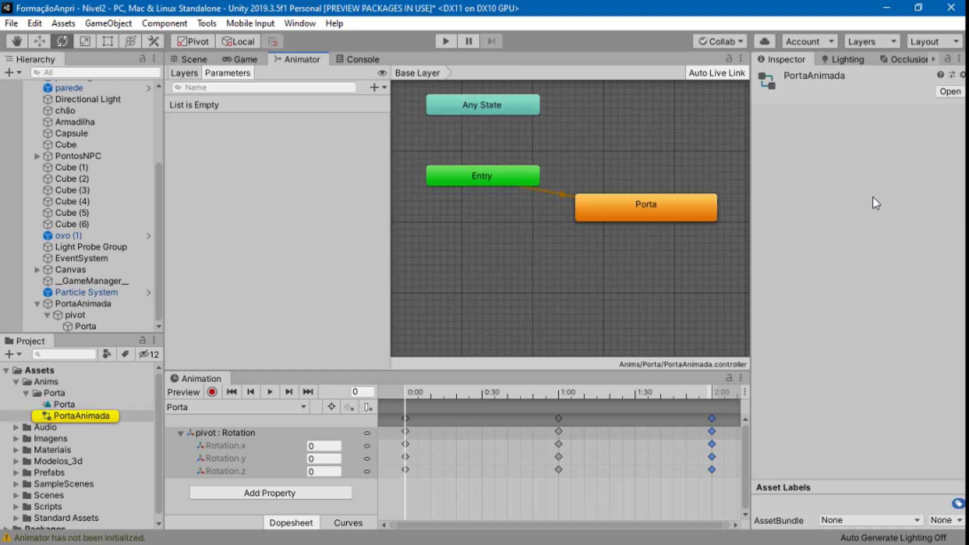
{"action": "left_click", "coordinate": [561, 192]}
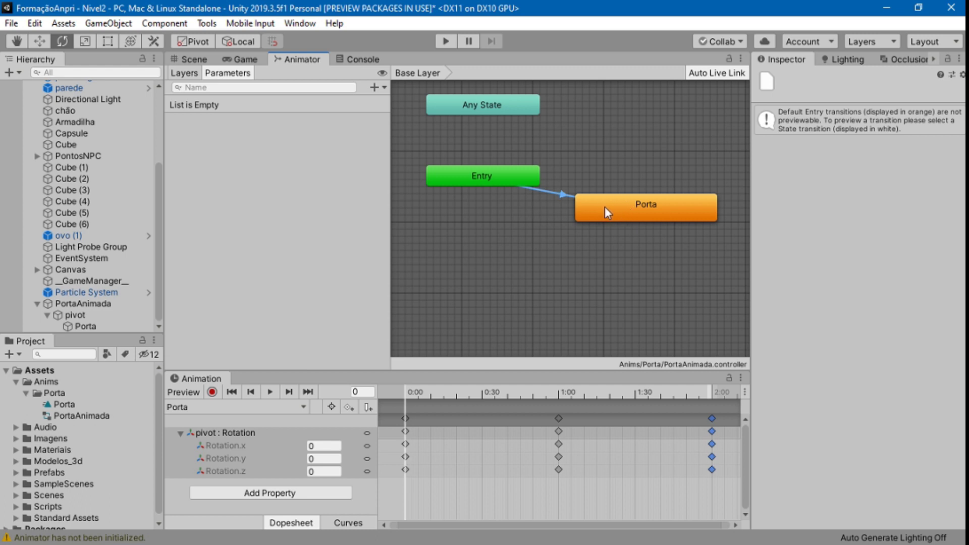
{"action": "left_click", "coordinate": [624, 208]}
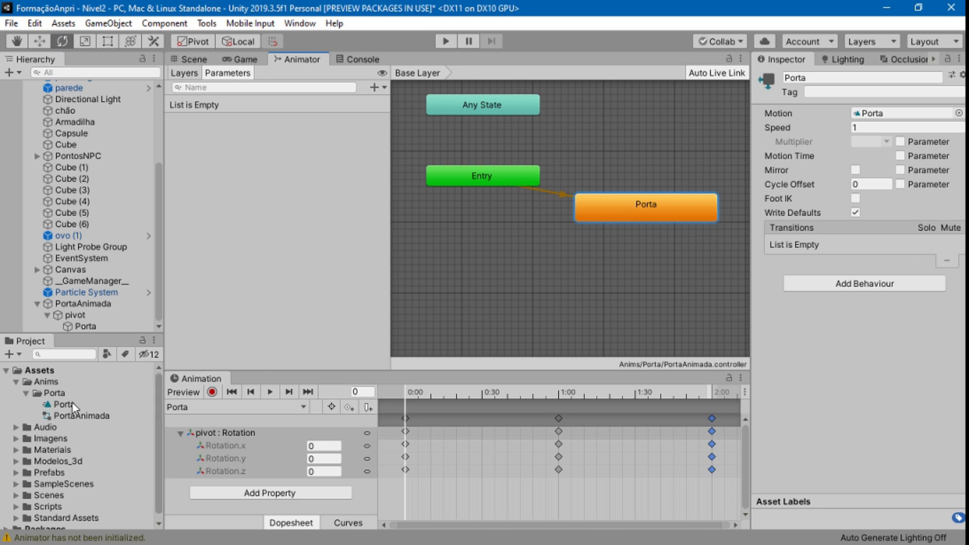
{"action": "left_click_drag", "start_coordinate": [391, 244], "coordinate": [302, 246]}
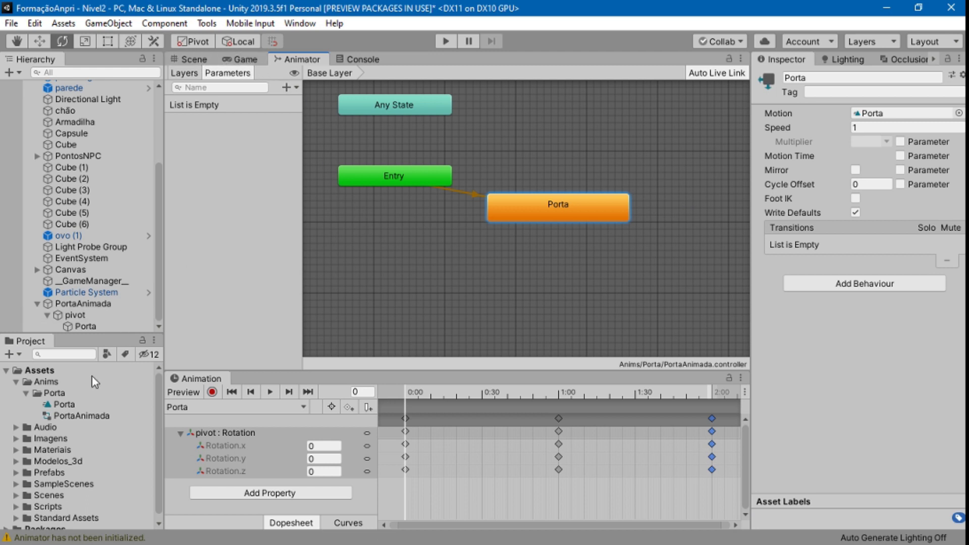
Step: Create an empty state in the PortaAnimada controller's Base Layer and set it as the layer default state
{"action": "right_click", "coordinate": [422, 235]}
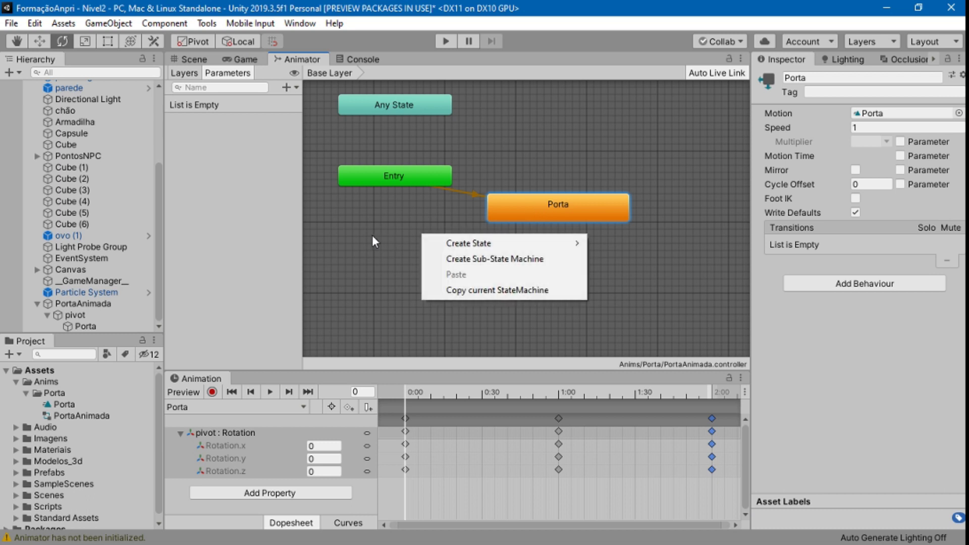
{"action": "mouse_move", "coordinate": [576, 243]}
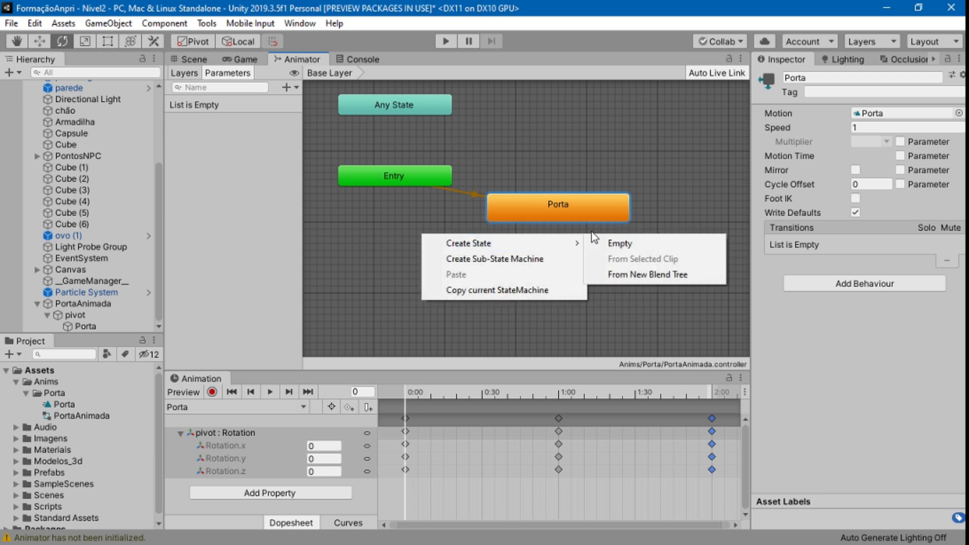
{"action": "left_click", "coordinate": [622, 243]}
{"action": "right_click", "coordinate": [453, 246]}
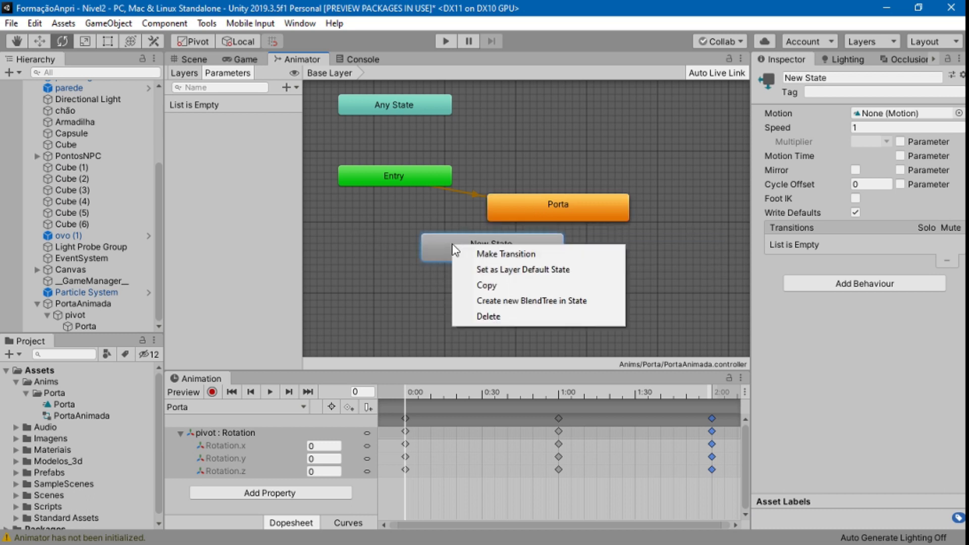
{"action": "left_click", "coordinate": [529, 272]}
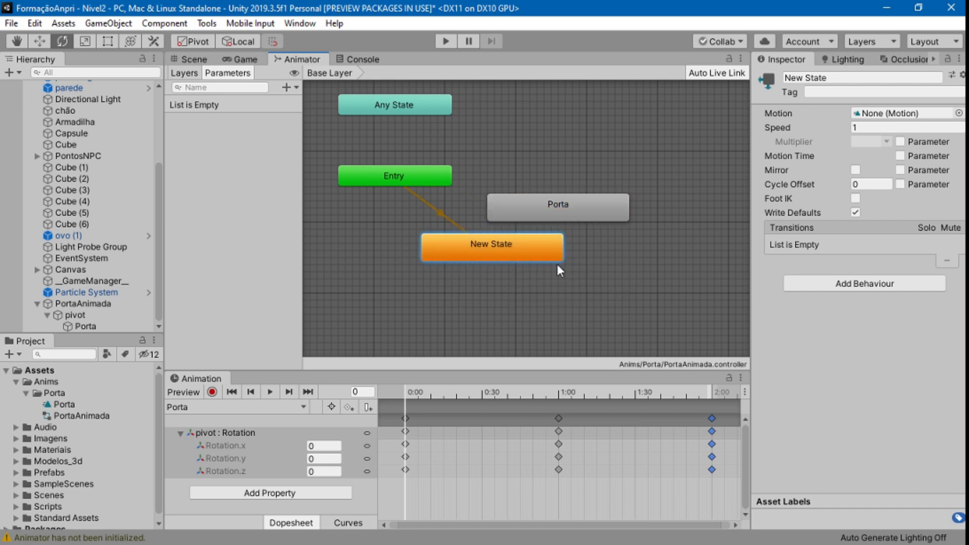
Step: Move the Porta state away from New State and make a transition from New State to Porta
{"action": "left_click_drag", "start_coordinate": [589, 206], "coordinate": [622, 170]}
{"action": "left_click", "coordinate": [523, 250]}
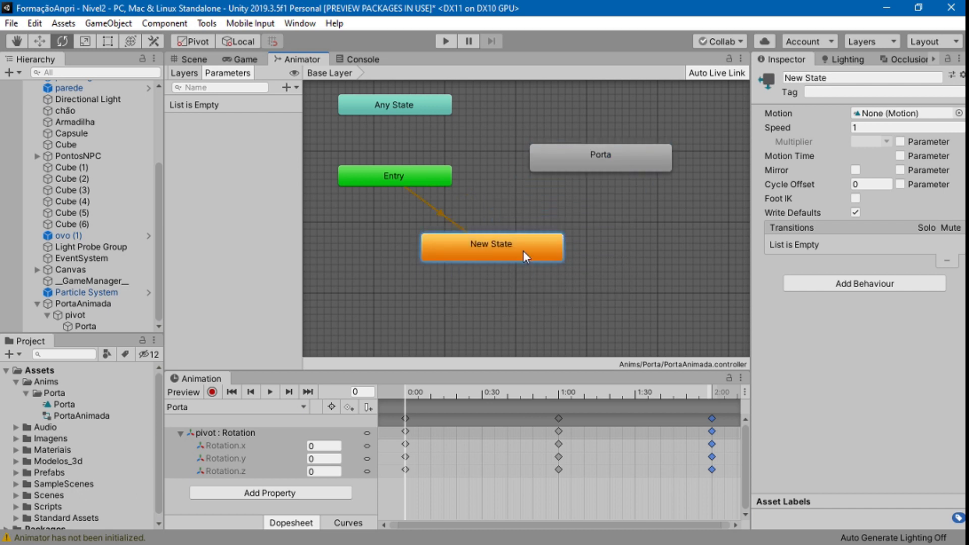
{"action": "right_click", "coordinate": [539, 240]}
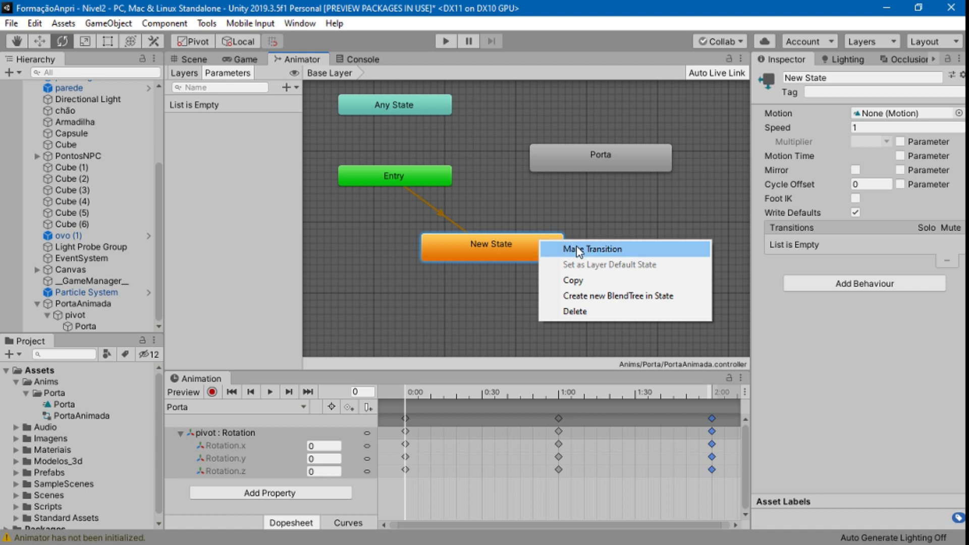
{"action": "left_click", "coordinate": [573, 247]}
{"action": "left_click", "coordinate": [612, 165]}
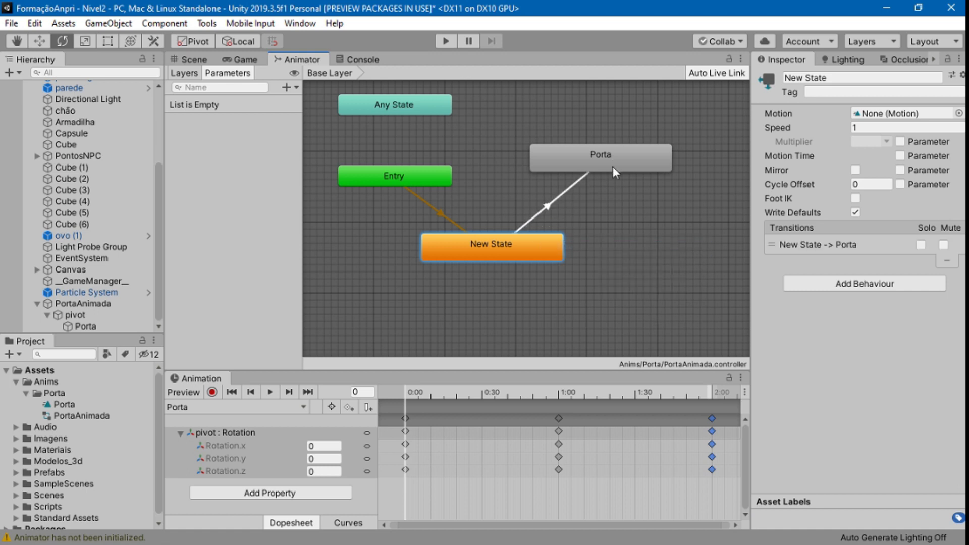
Step: Try to add a condition to the New State -> Porta transition without any parameter defined
{"action": "left_click", "coordinate": [549, 208]}
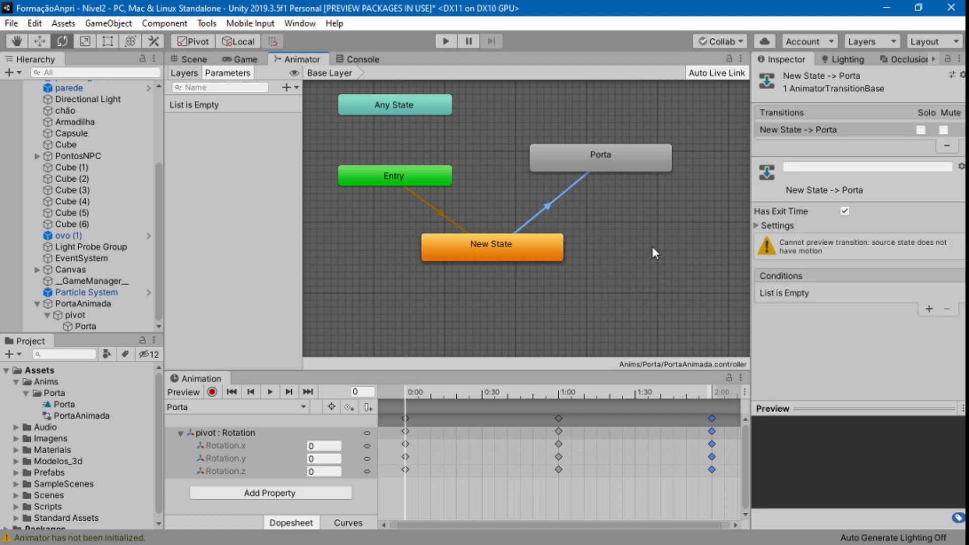
{"action": "left_click", "coordinate": [929, 309]}
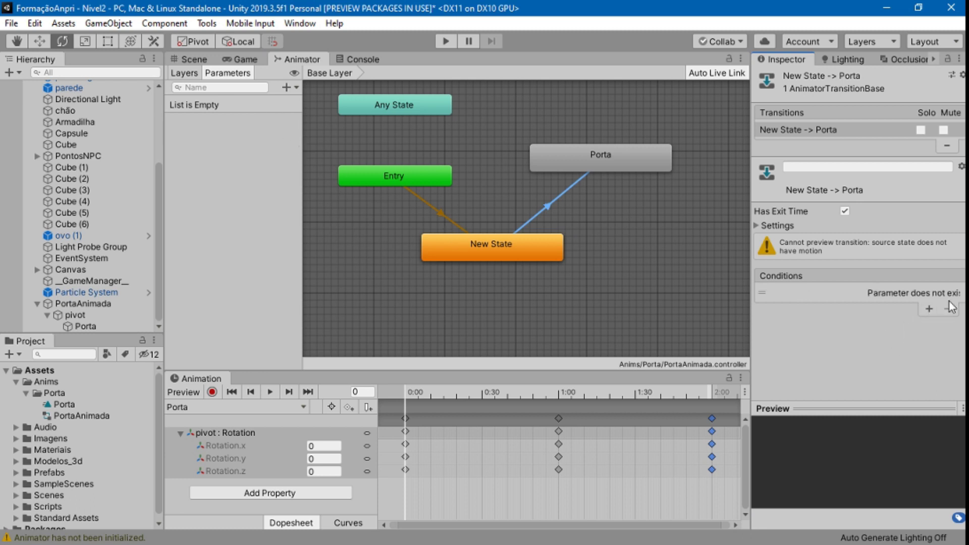
{"action": "left_click", "coordinate": [205, 139]}
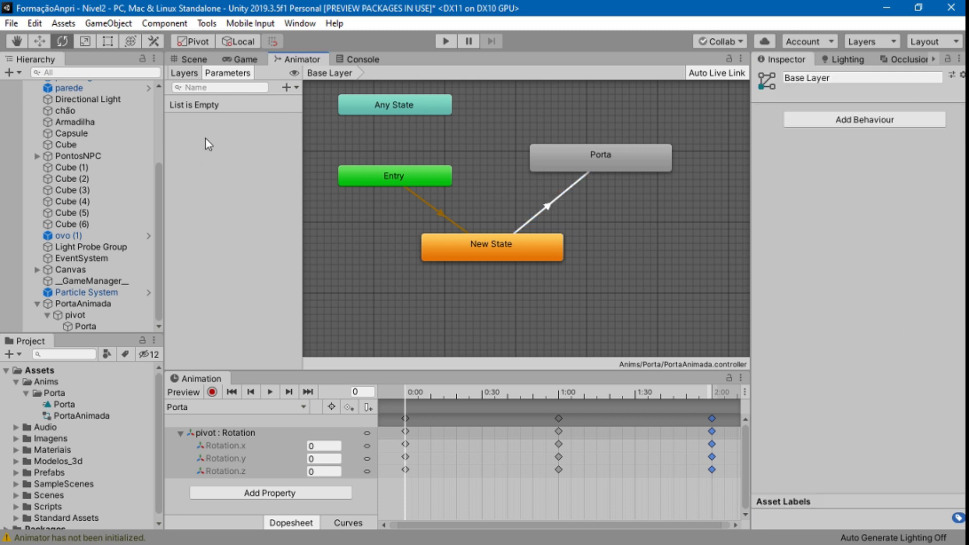
Step: Add a Trigger parameter named AbrePorta to the PortaAnimada controller
{"action": "left_click", "coordinate": [286, 85]}
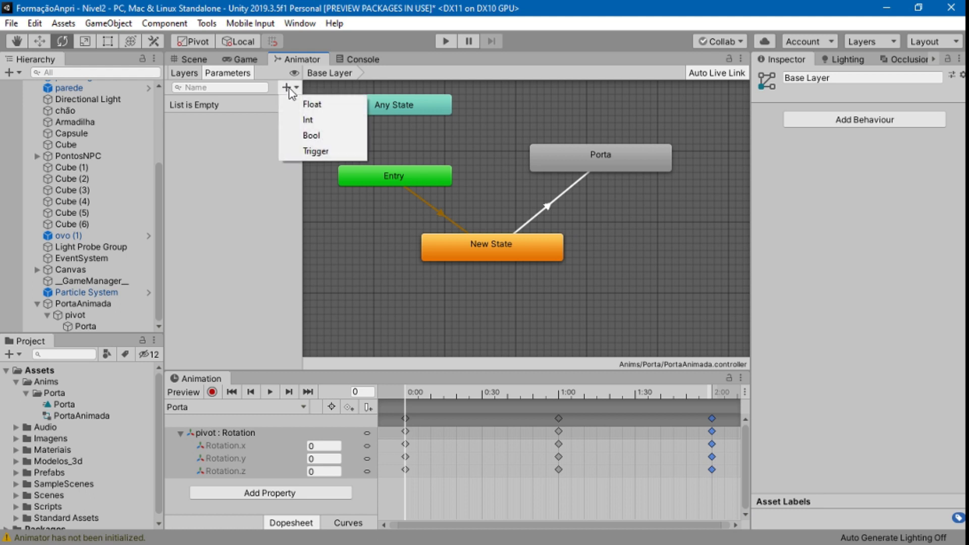
{"action": "left_click", "coordinate": [301, 150]}
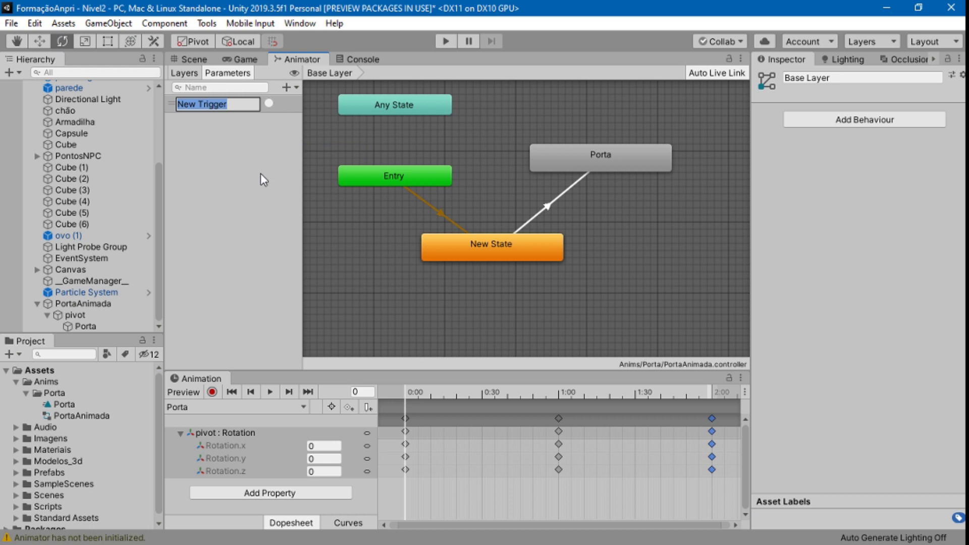
{"action": "type", "text": "AbrePor"}
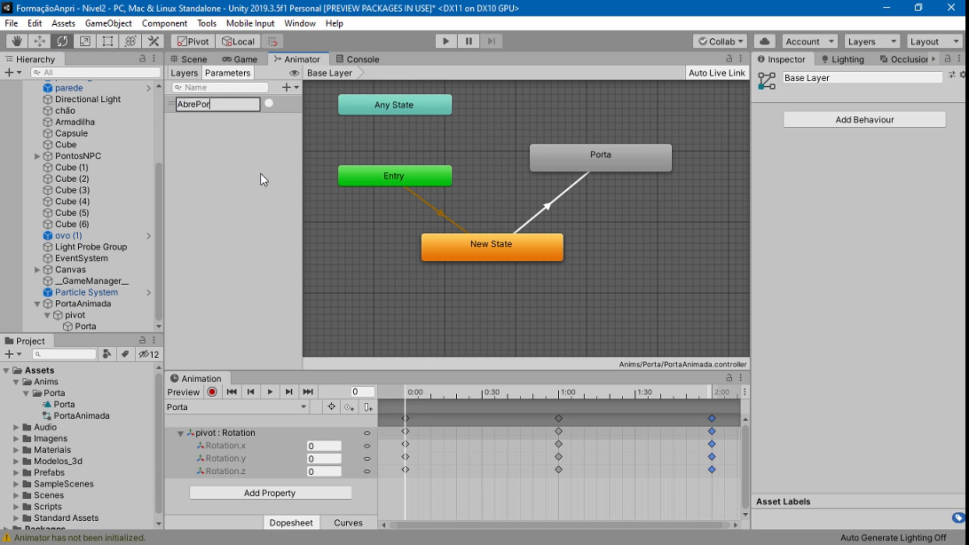
{"action": "type", "text": "ta"}
{"action": "key", "text": "Return"}
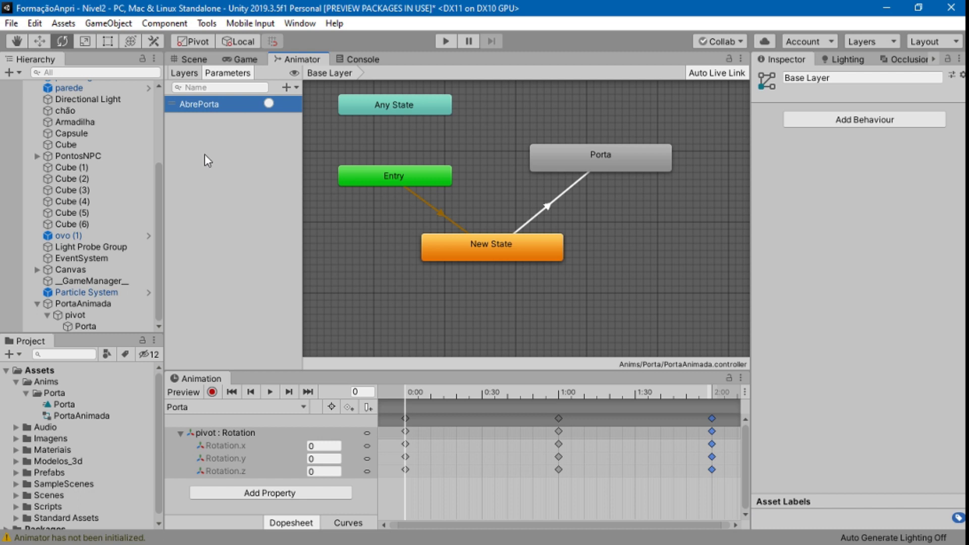
Step: Add AbrePorta as a condition of the New State -> Porta transition and remove the blank condition
{"action": "left_click", "coordinate": [547, 203]}
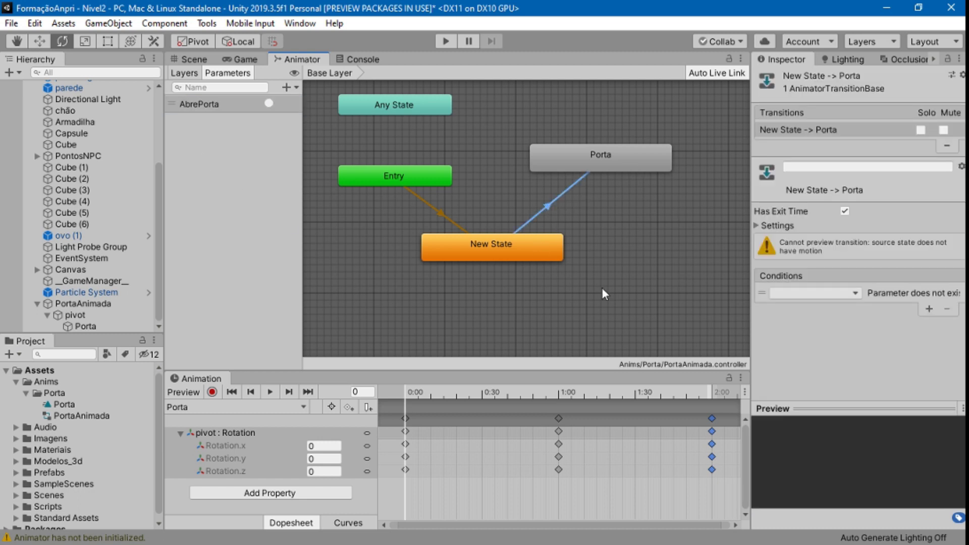
{"action": "left_click", "coordinate": [927, 310]}
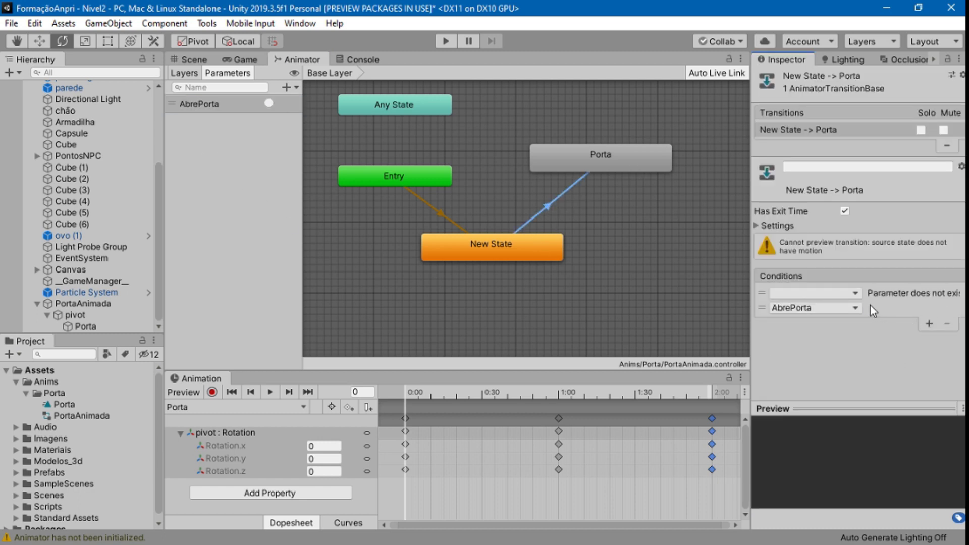
{"action": "left_click", "coordinate": [760, 294]}
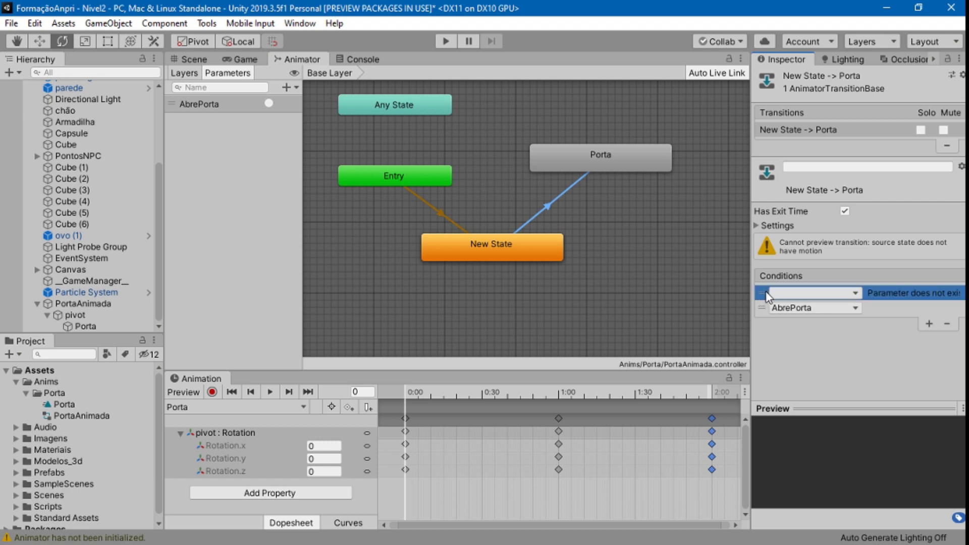
{"action": "left_click", "coordinate": [946, 324]}
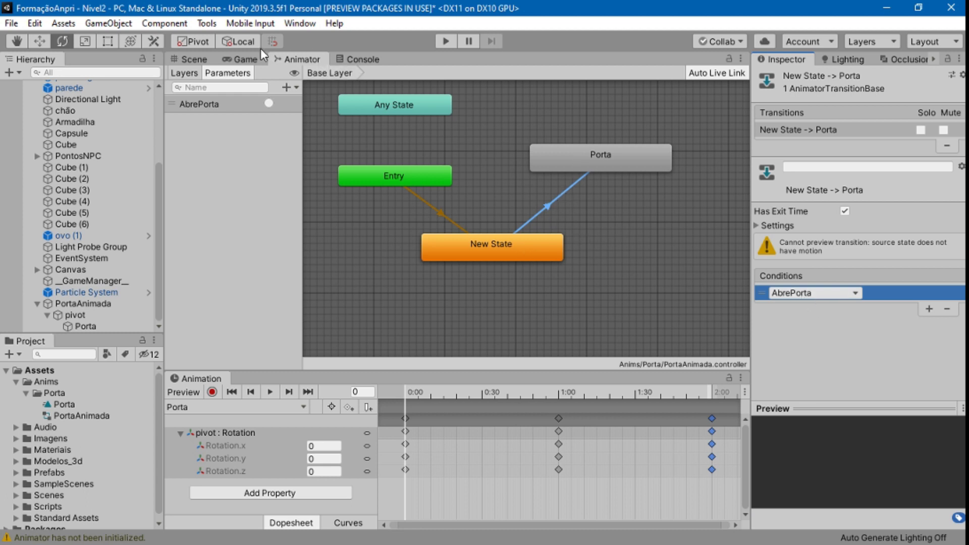
Step: Run the game, fire the AbrePorta trigger in the controller, watch the door and the state flow, and stop the game
{"action": "left_click", "coordinate": [451, 40]}
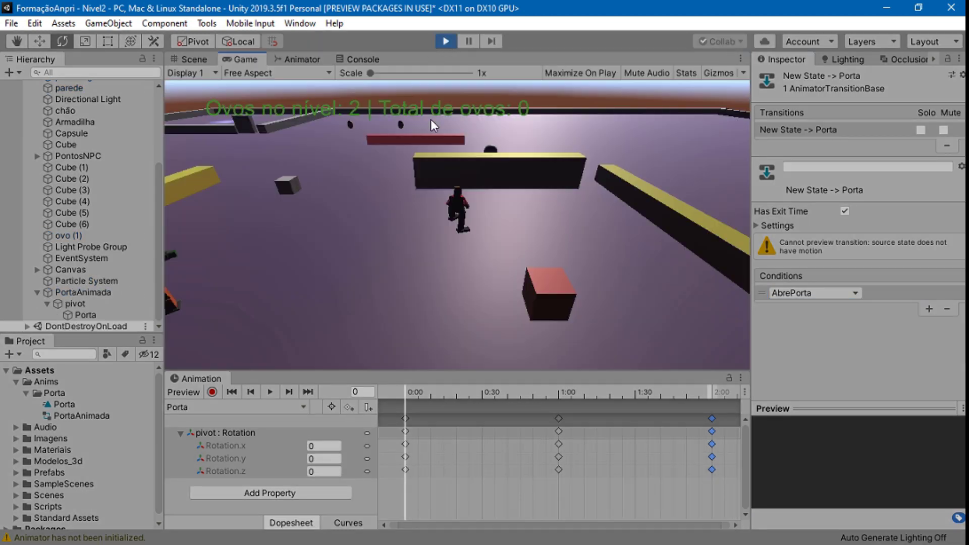
{"action": "left_click", "coordinate": [202, 61]}
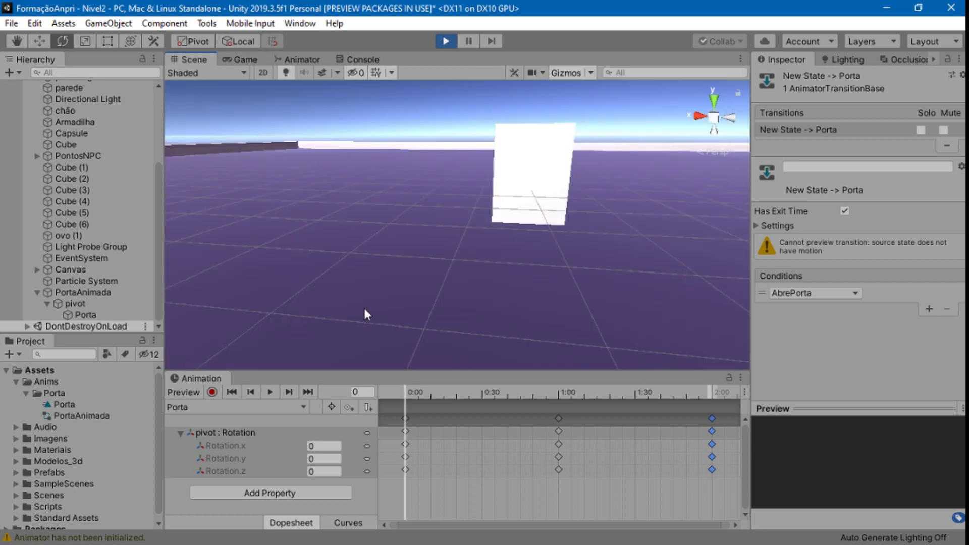
{"action": "left_click", "coordinate": [312, 60]}
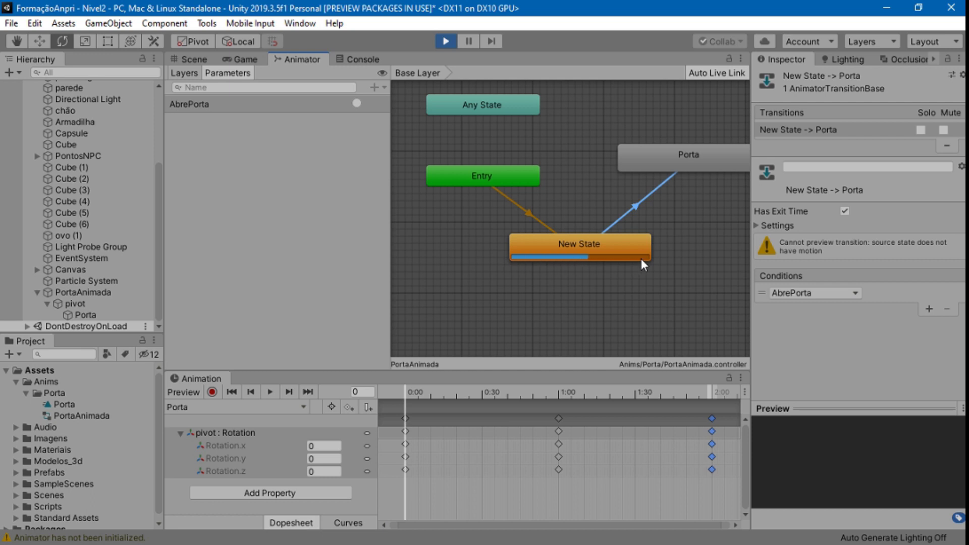
{"action": "left_click", "coordinate": [357, 104]}
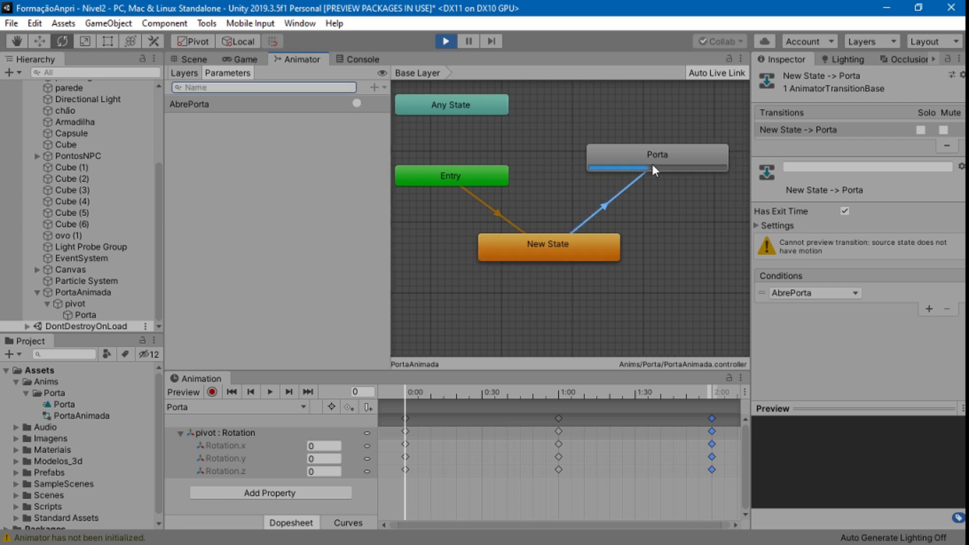
{"action": "left_click", "coordinate": [193, 59]}
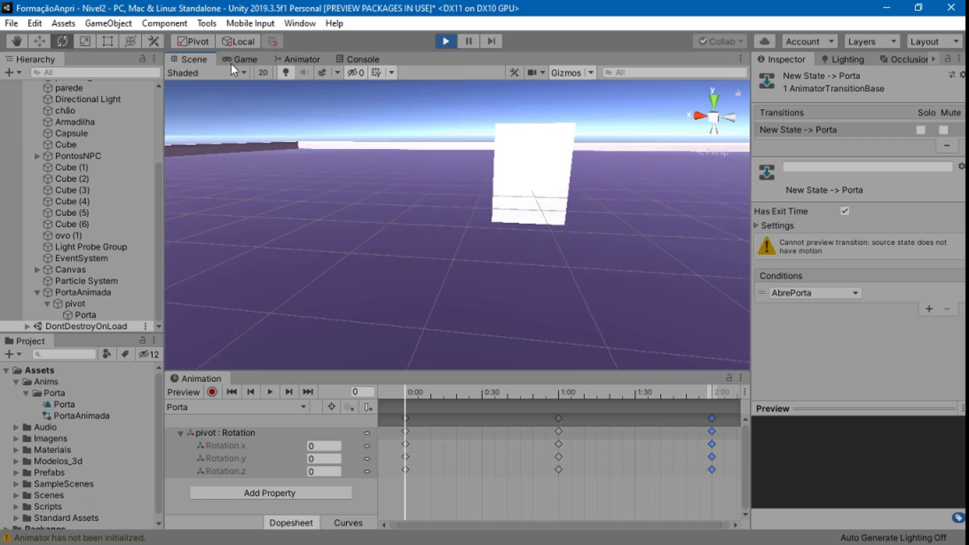
{"action": "left_click", "coordinate": [302, 59]}
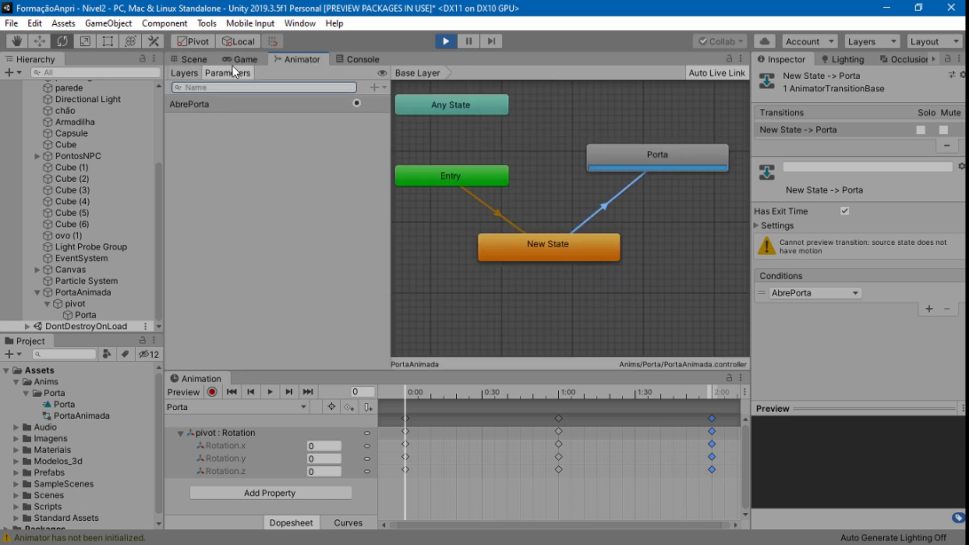
{"action": "left_click", "coordinate": [196, 59]}
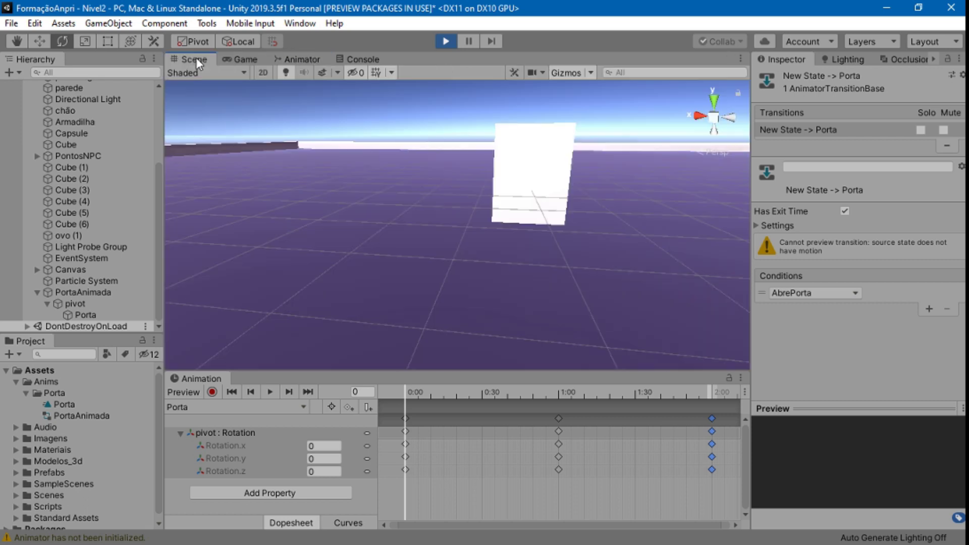
{"action": "left_click", "coordinate": [301, 59]}
{"action": "left_click", "coordinate": [446, 41]}
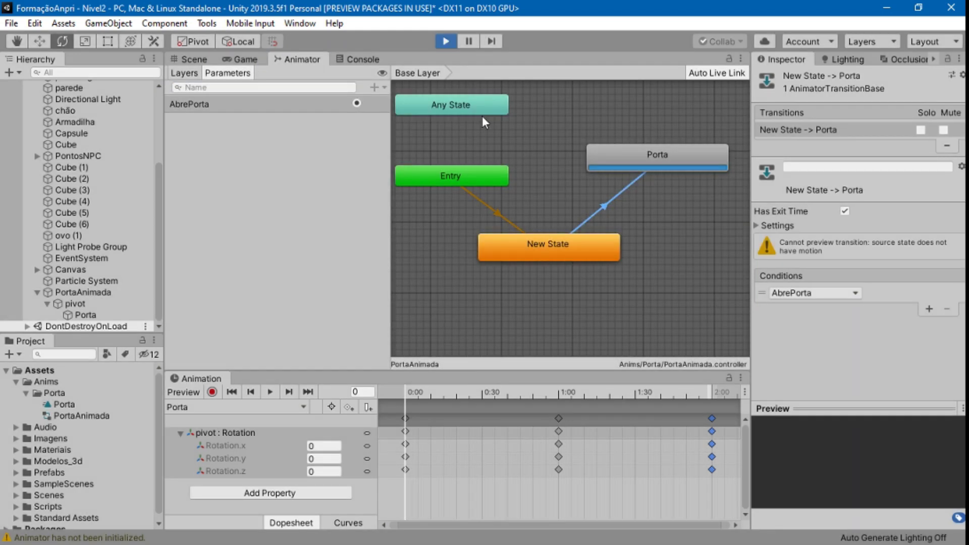
Step: Make a transition from the Porta state back to New State
{"action": "right_click", "coordinate": [662, 154]}
{"action": "left_click", "coordinate": [676, 163]}
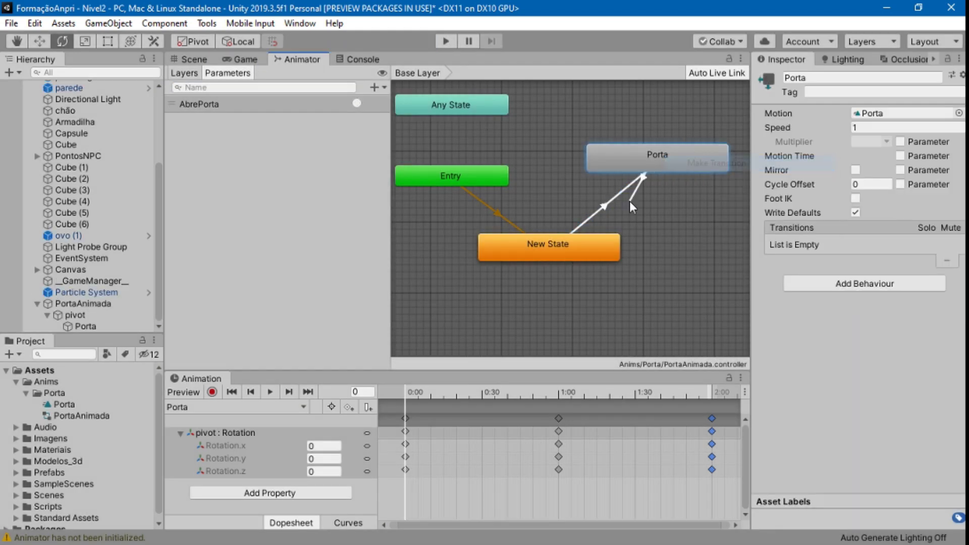
{"action": "left_click", "coordinate": [567, 243]}
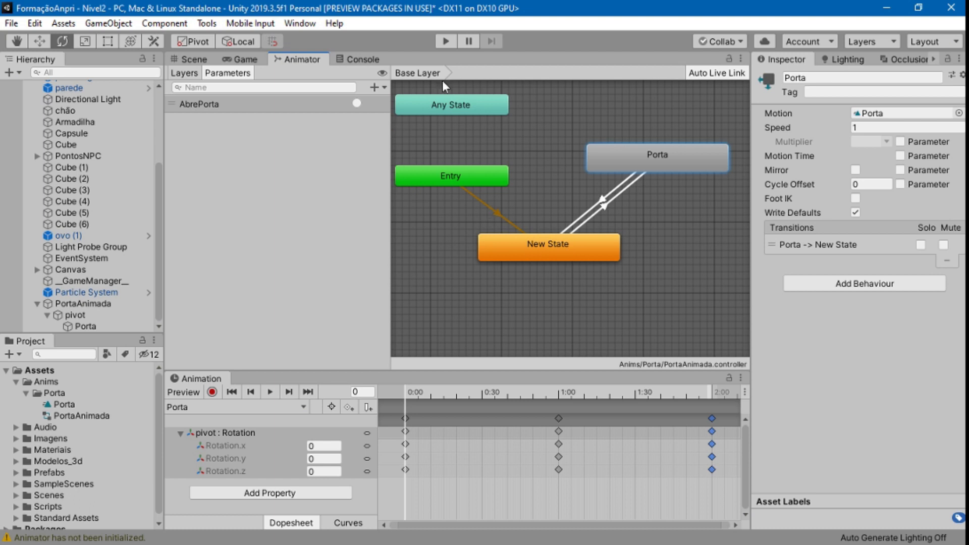
Step: Play the game again, fire AbrePorta to check the door animation and the return to New State, and stop playing
{"action": "left_click", "coordinate": [445, 41]}
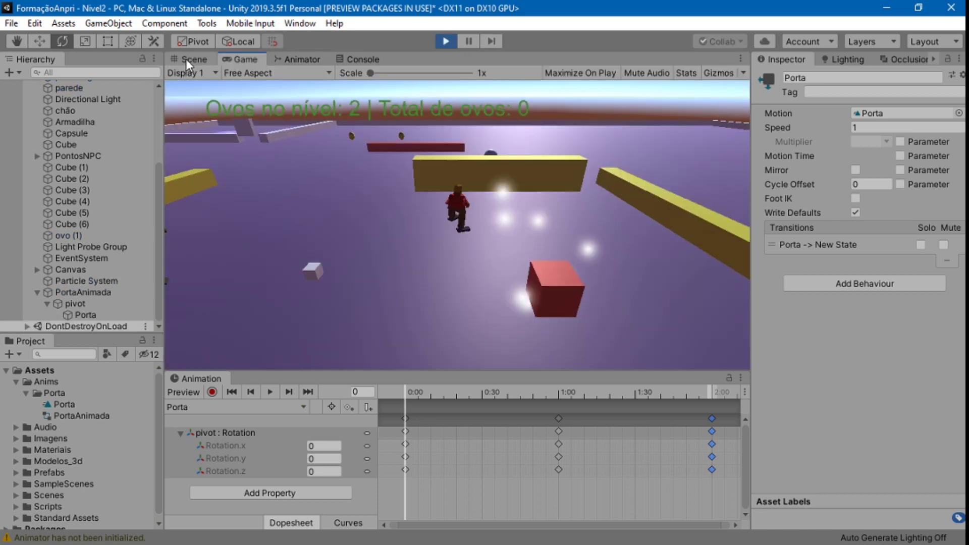
{"action": "left_click", "coordinate": [186, 59]}
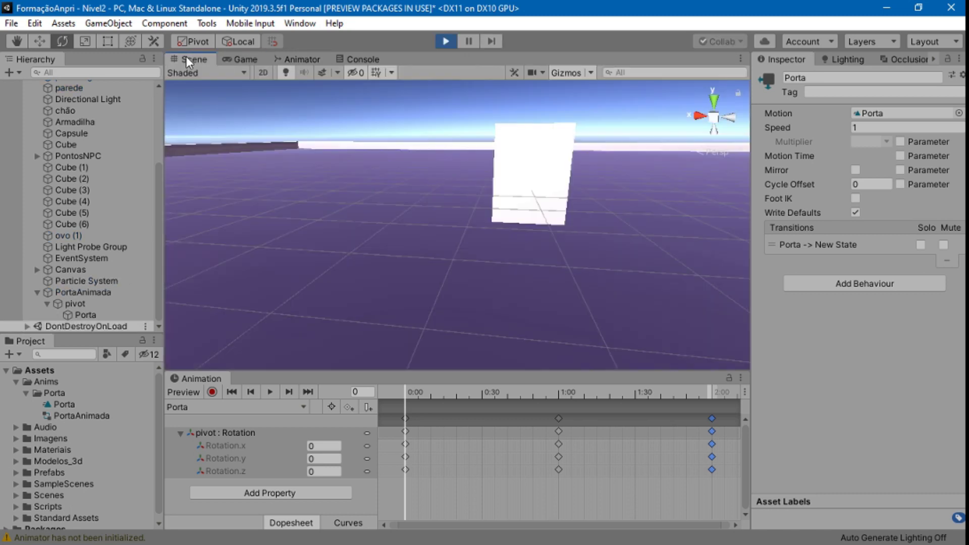
{"action": "left_click", "coordinate": [304, 59]}
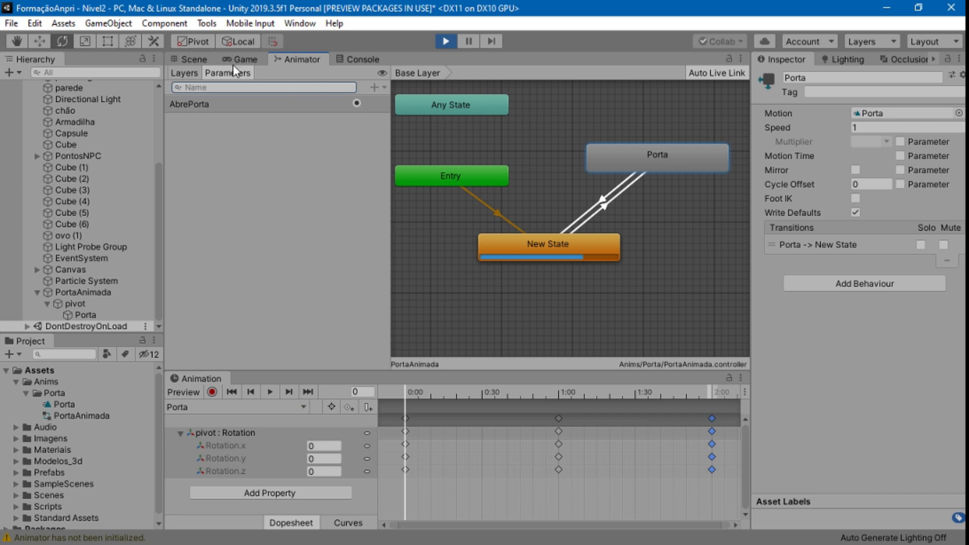
{"action": "left_click", "coordinate": [197, 58]}
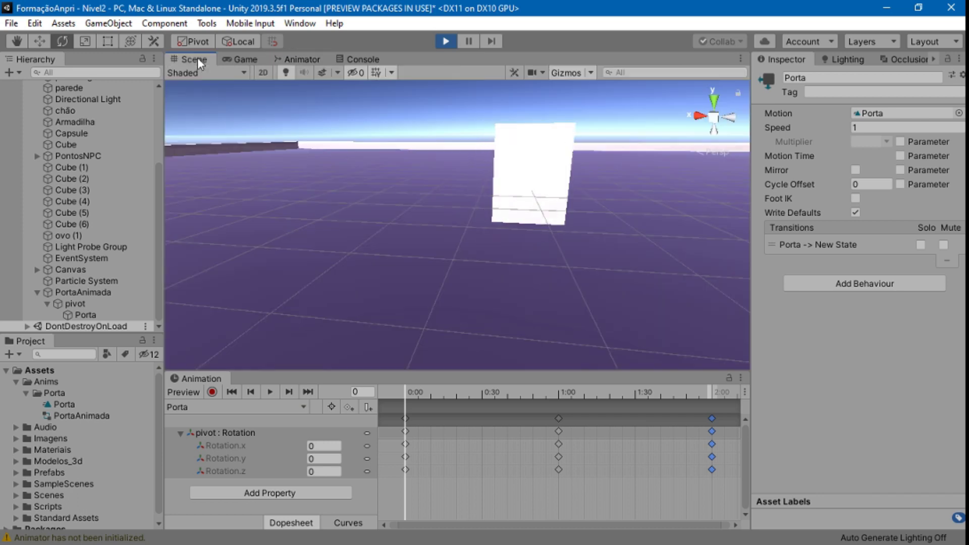
{"action": "left_click", "coordinate": [303, 59]}
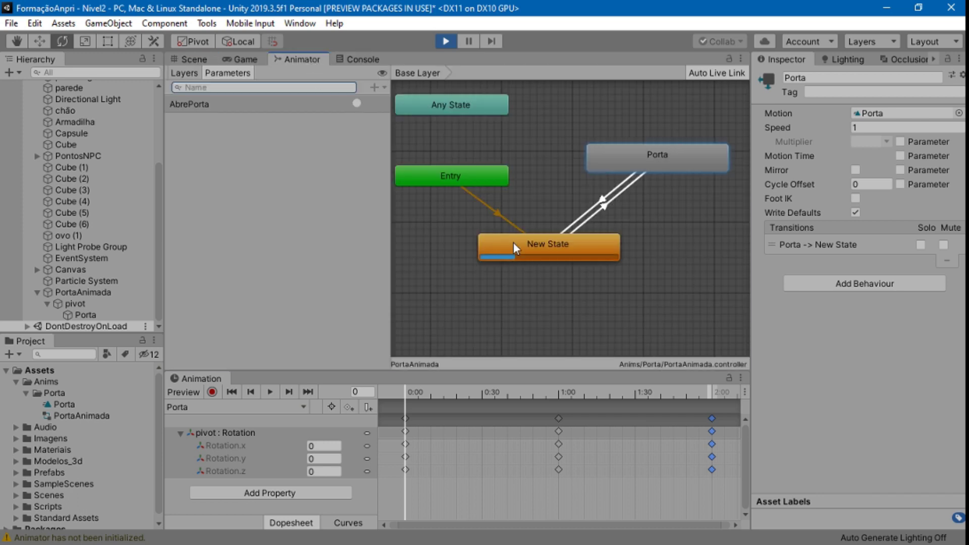
{"action": "left_click", "coordinate": [356, 103]}
{"action": "left_click", "coordinate": [441, 43]}
Step: Add a Box Collider to the PortaAnimada object in the scene and set it as a trigger
{"action": "left_click", "coordinate": [192, 59]}
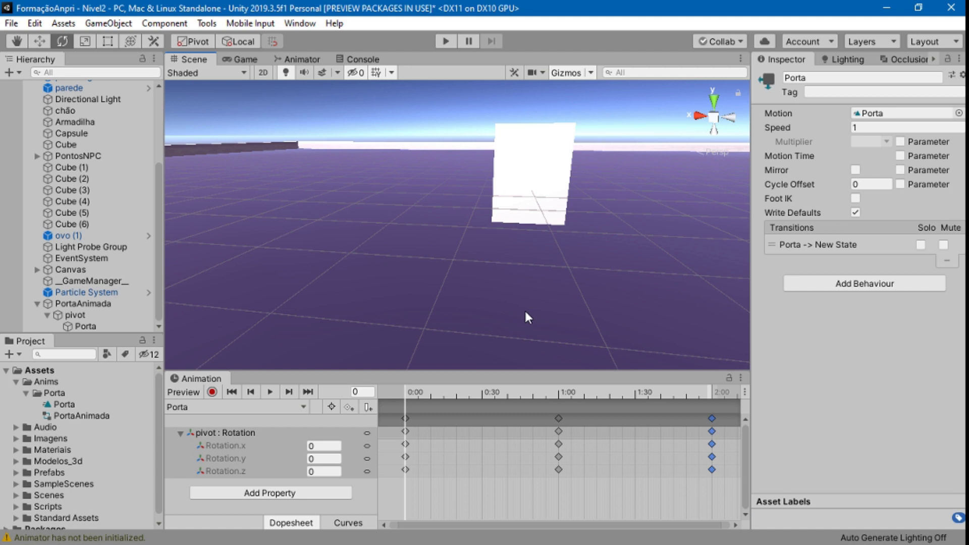
{"action": "left_click", "coordinate": [107, 304]}
{"action": "right_click_drag", "start_coordinate": [570, 196], "coordinate": [434, 222]}
{"action": "middle_click_drag", "start_coordinate": [491, 218], "coordinate": [323, 195]}
{"action": "scroll", "coordinate": [323, 195], "scroll_direction": "down", "scroll_amount": 4}
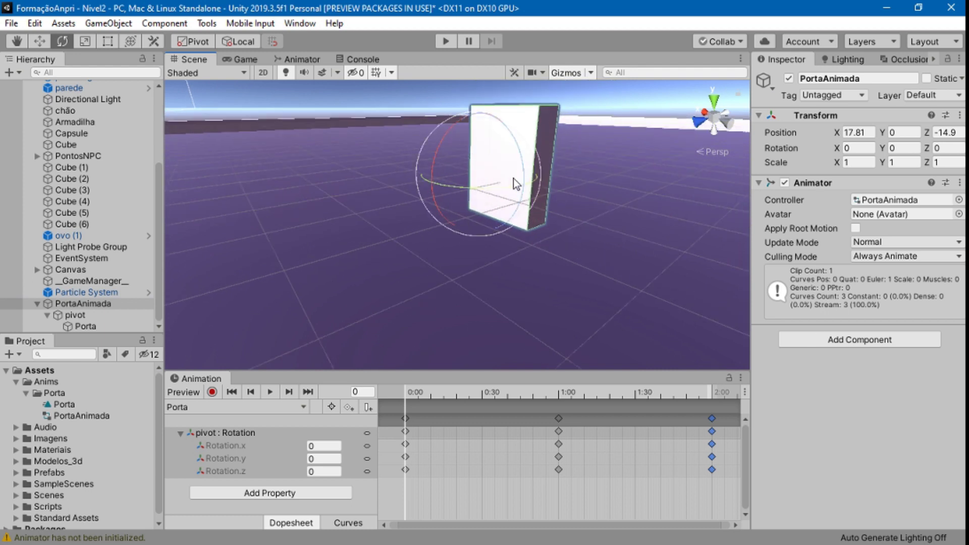
{"action": "left_click", "coordinate": [833, 343]}
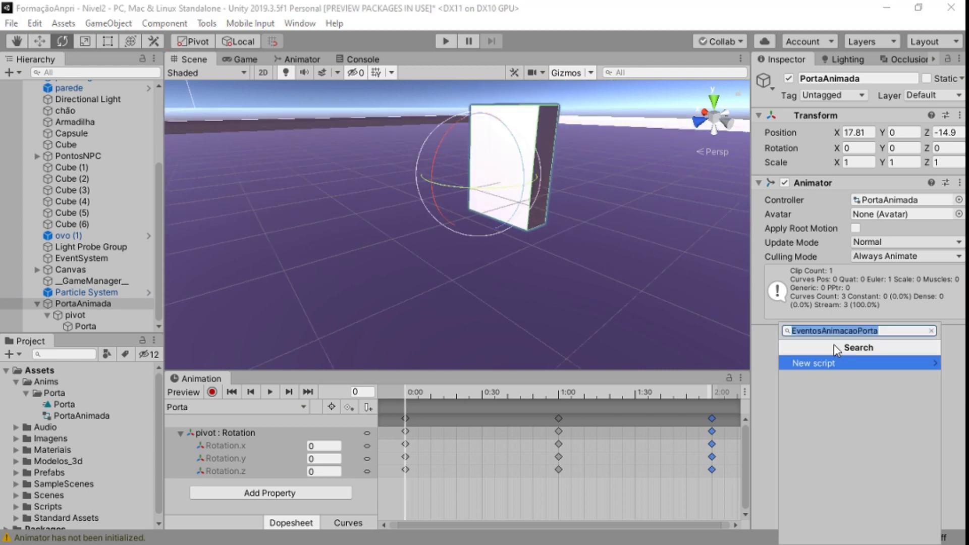
{"action": "type", "text": "box"}
{"action": "key", "text": "Return"}
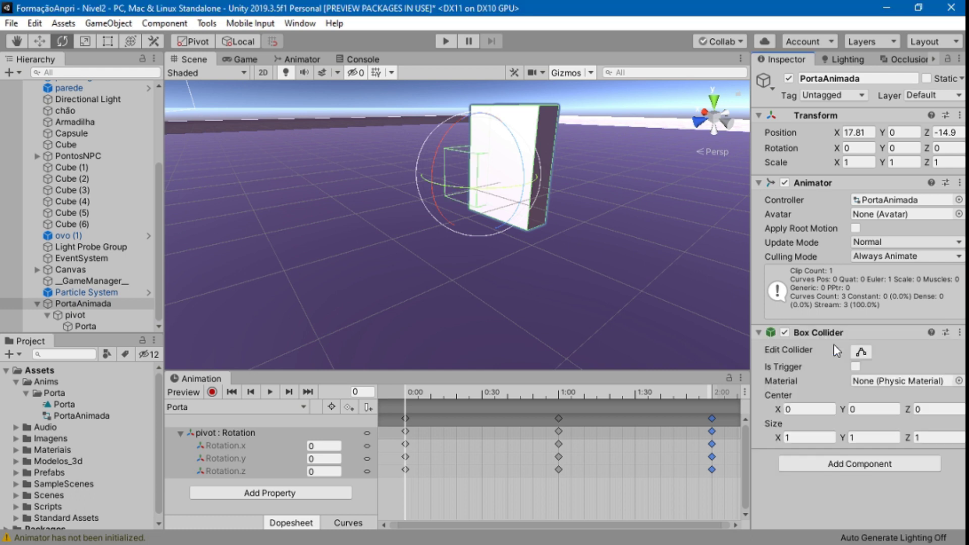
{"action": "left_click", "coordinate": [854, 366]}
Step: Enlarge PortaAnimada's trigger collider along X and Z to about 2.18 by 1 by 2.88 around the door
{"action": "left_click", "coordinate": [860, 353]}
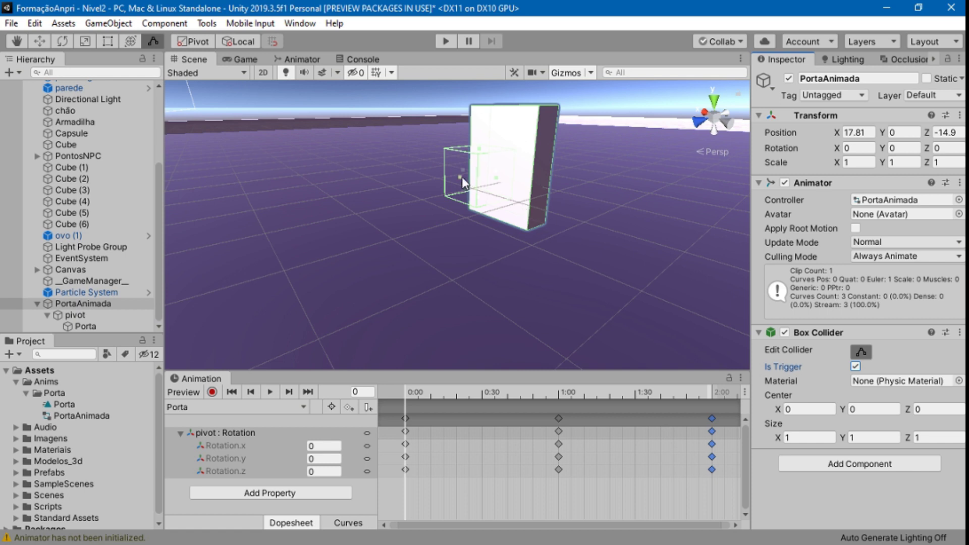
{"action": "left_click_drag", "start_coordinate": [449, 180], "coordinate": [399, 206]}
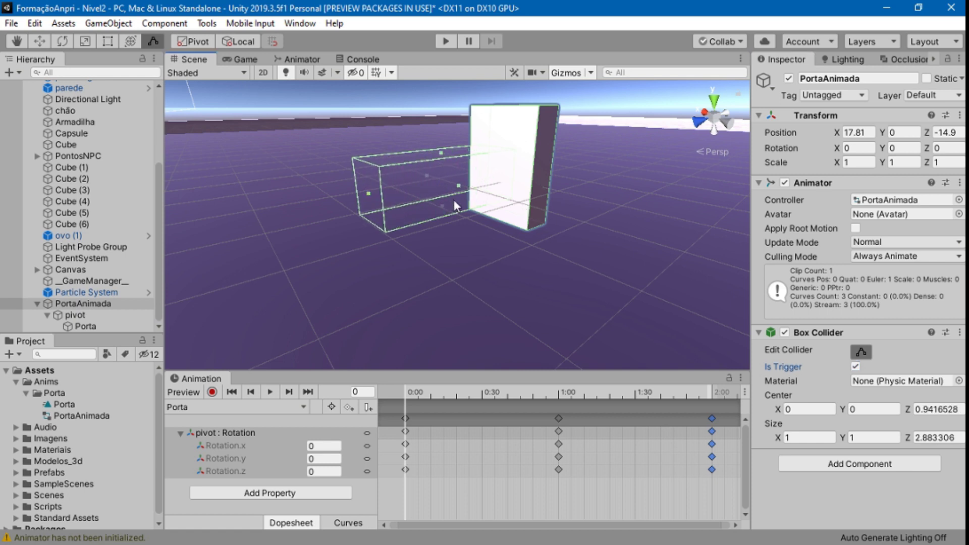
{"action": "left_click_drag", "start_coordinate": [453, 193], "coordinate": [490, 212]}
{"action": "middle_click_drag", "start_coordinate": [499, 278], "coordinate": [677, 306]}
{"action": "middle_click_drag", "start_coordinate": [498, 352], "coordinate": [465, 281]}
{"action": "key", "text": "f"}
{"action": "left_click_drag", "start_coordinate": [612, 236], "coordinate": [507, 184], "text": "alt"}
{"action": "key", "text": "e"}
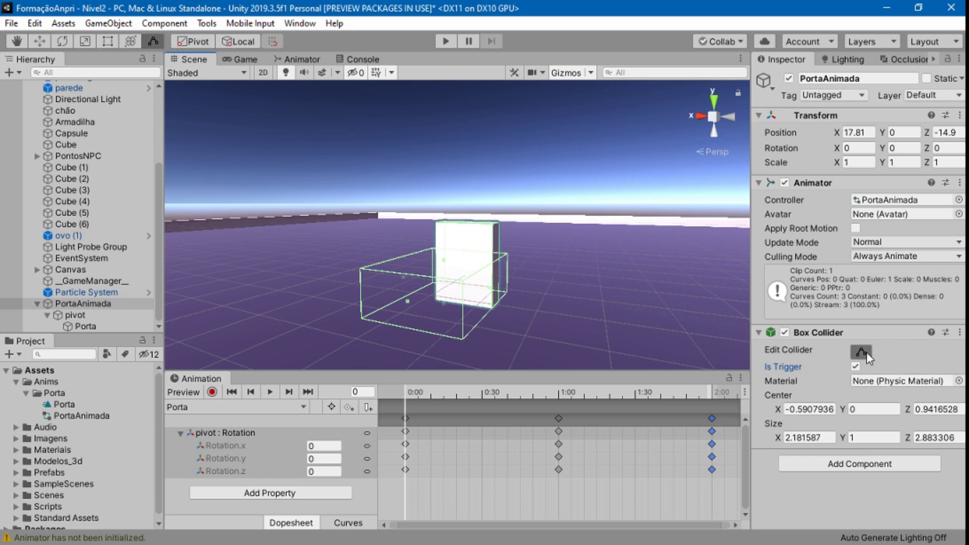
Step: Create a new script named AbrirPorta as a component of PortaAnimada
{"action": "left_click", "coordinate": [852, 465]}
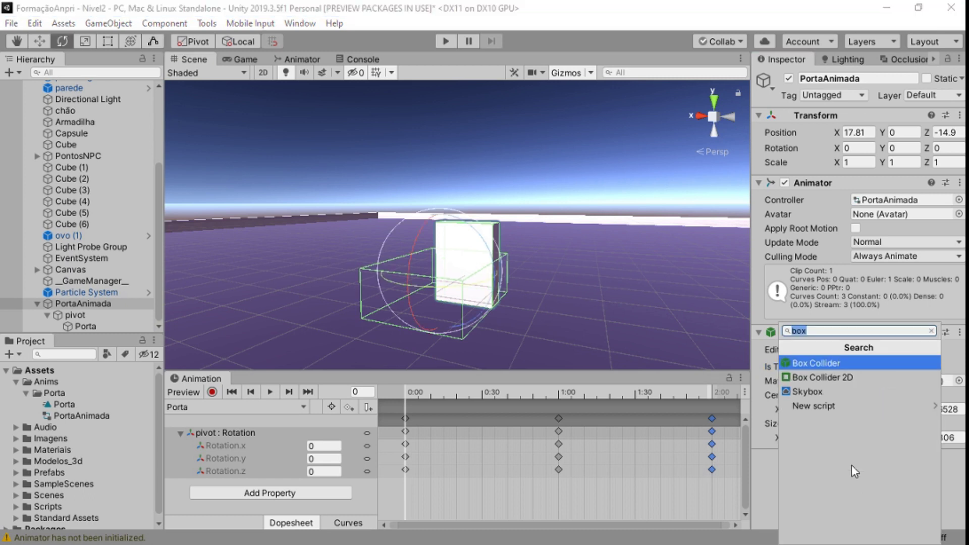
{"action": "type", "text": "Abr"}
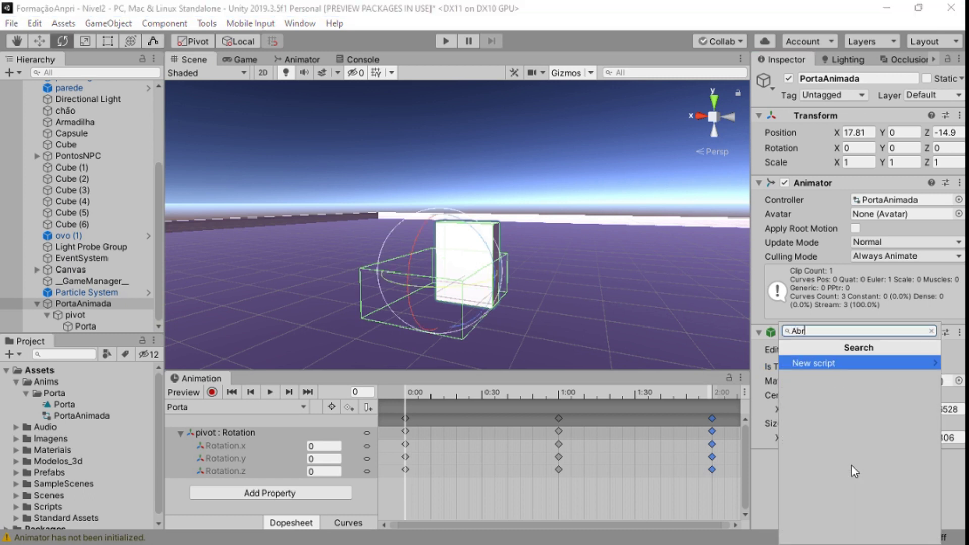
{"action": "type", "text": "irPorta"}
{"action": "key", "text": "Return"}
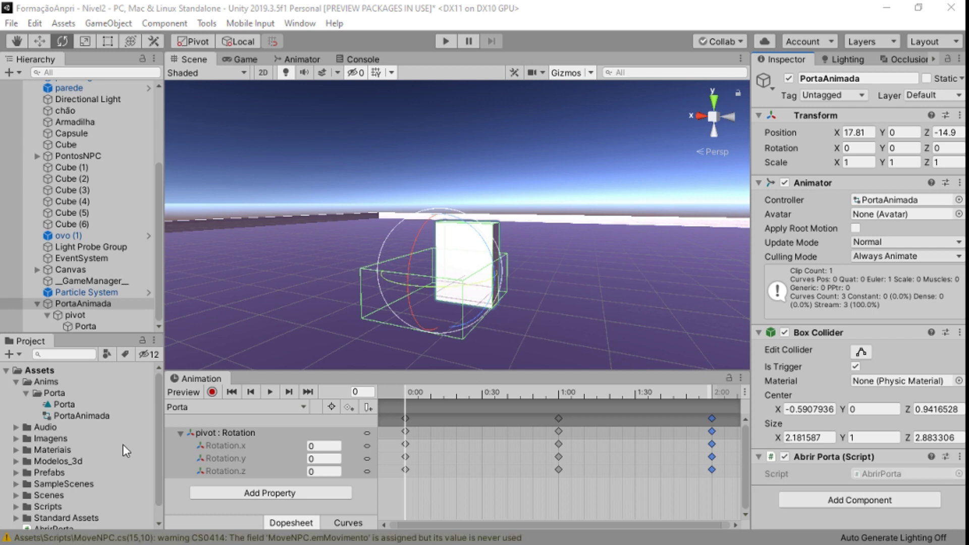
Step: Open the AbrirPorta script in Visual Studio and declare an Animator field named _animator at the start of the class
{"action": "left_click", "coordinate": [867, 475]}
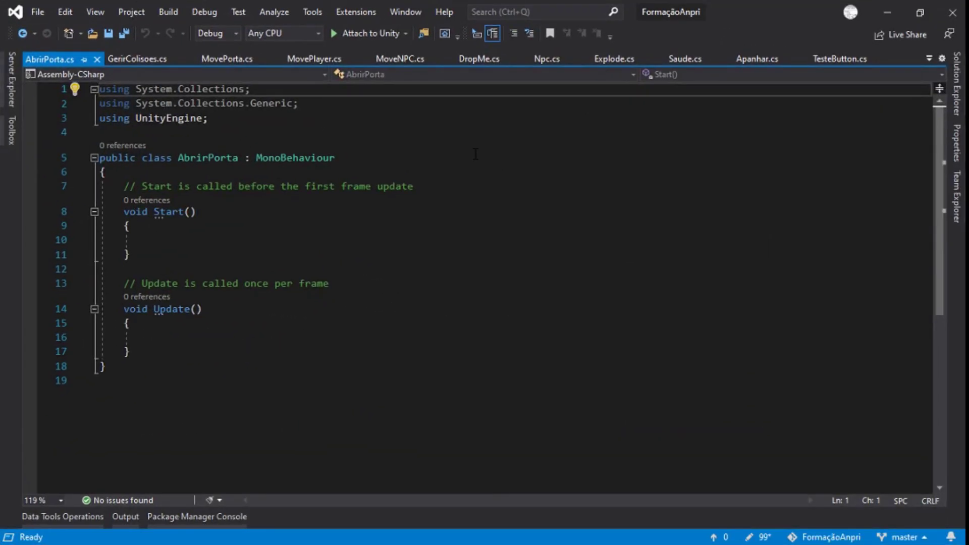
{"action": "key", "text": "Return"}
{"action": "type", "text": "Anima"}
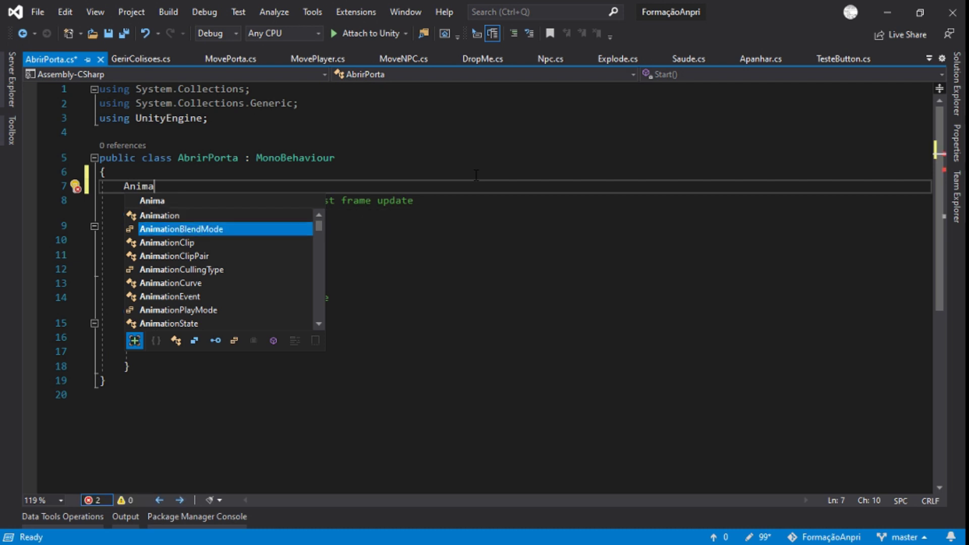
{"action": "type", "text": "tor "}
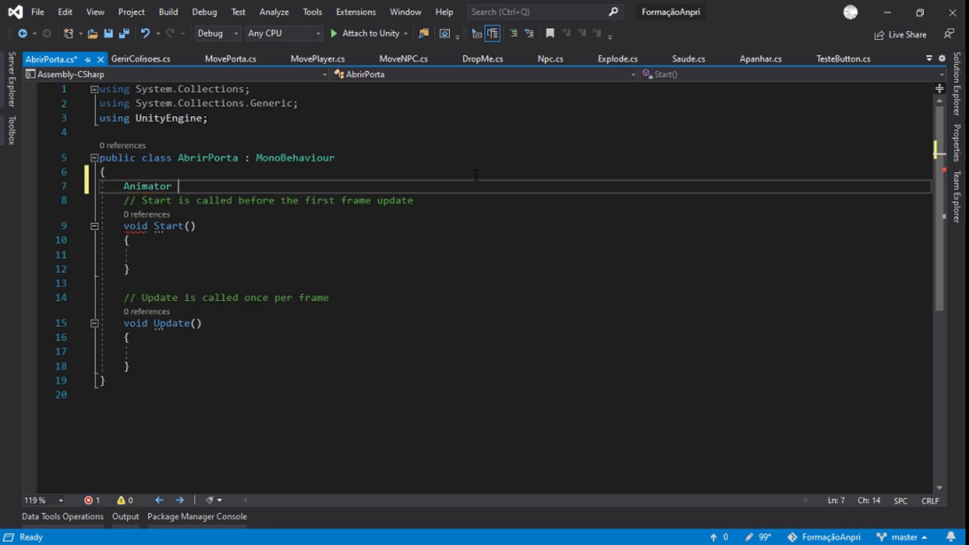
{"action": "type", "text": "_animator;"}
{"action": "key", "text": "Return"}
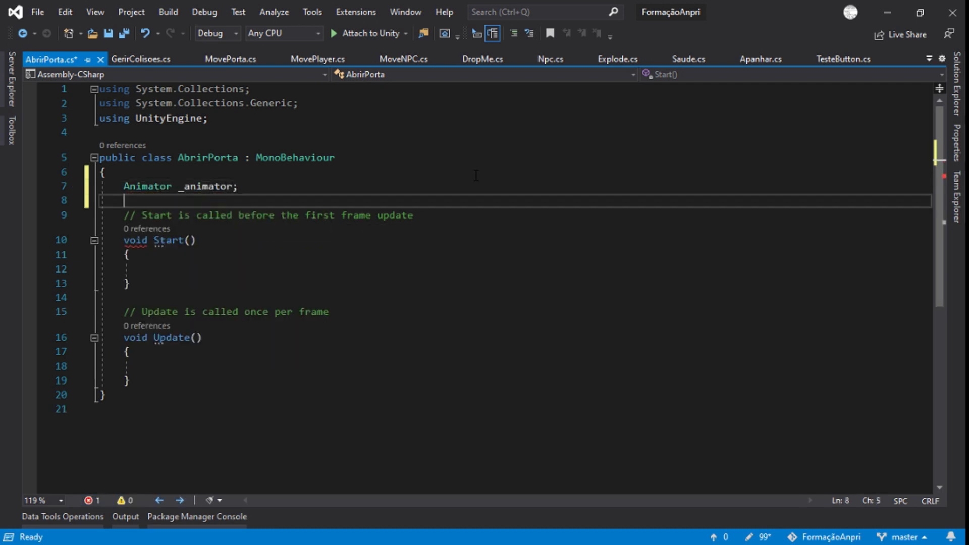
Step: In Start, assign _animator with GetComponent<Animator>()
{"action": "key", "text": "Down"}
{"action": "key", "text": "Down"}
{"action": "key", "text": "Down"}
{"action": "key", "text": "Down"}
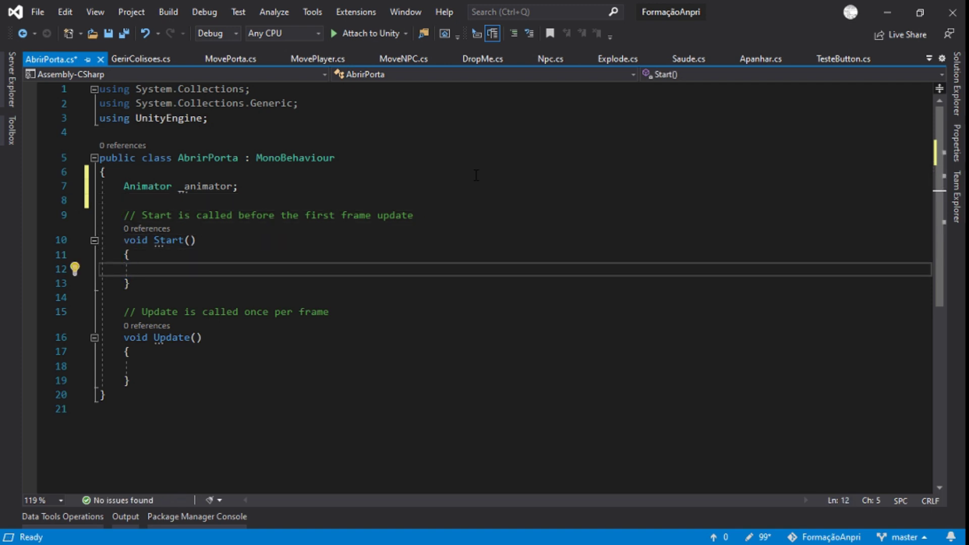
{"action": "type", "text": "_ani"}
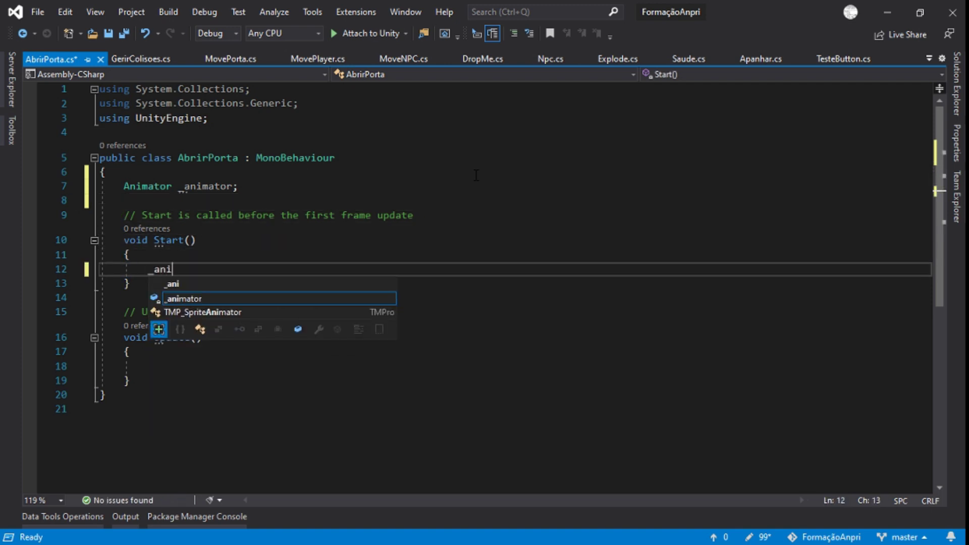
{"action": "type", "text": "mator = GetComponent<A"}
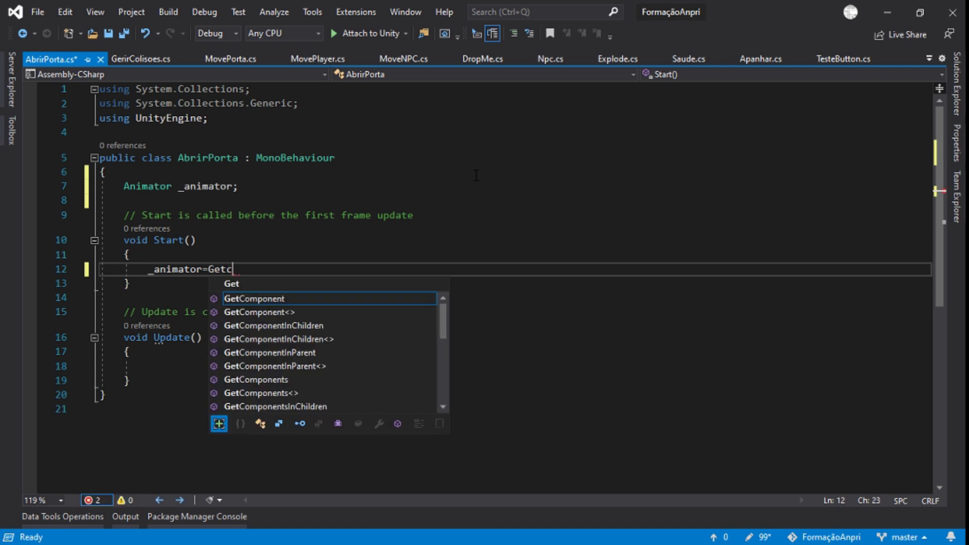
{"action": "type", "text": "nimator"}
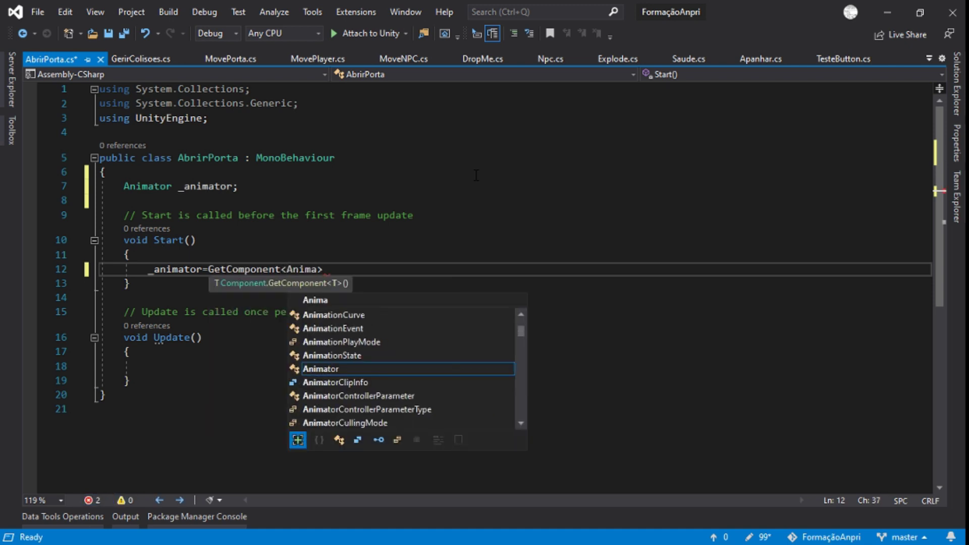
{"action": "type", "text": ">();"}
Step: Insert an OnTriggerEnter(Collider other) method between Start and Update
{"action": "key", "text": "Down"}
{"action": "key", "text": "Down"}
{"action": "key", "text": "Down"}
{"action": "key", "text": "Down"}
{"action": "key", "text": "Up"}
{"action": "key", "text": "Up"}
{"action": "key", "text": "Return"}
{"action": "key", "text": "Return"}
{"action": "key", "text": "Up"}
{"action": "type", "text": "Ontrig"}
{"action": "key", "text": "Tab"}
Step: In OnTriggerEnter, add an if condition checking other.tag.Equals("Player")
{"action": "type", "text": "if(other.tag"}
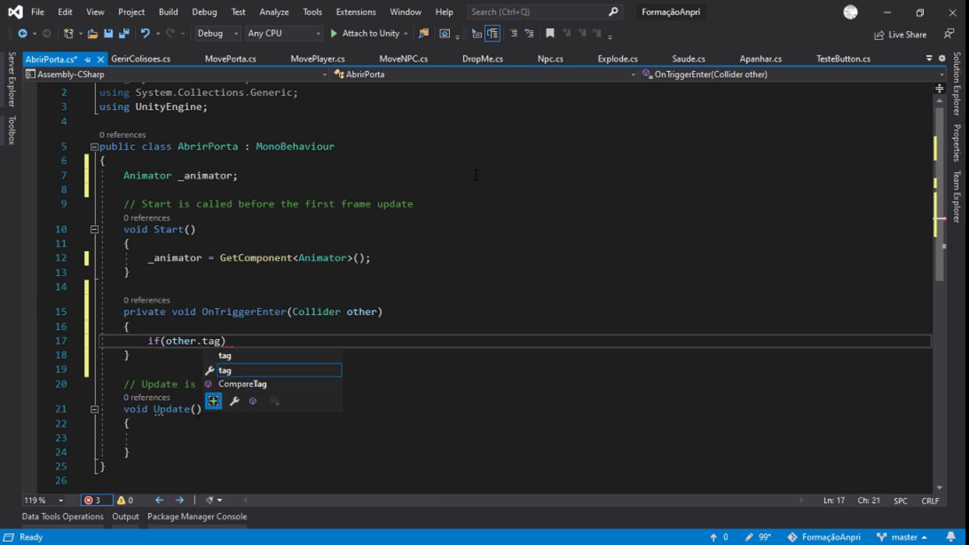
{"action": "type", "text": ".e"}
{"action": "key", "text": "Down"}
{"action": "key", "text": "Tab"}
{"action": "type", "text": "(\"Player\"))"}
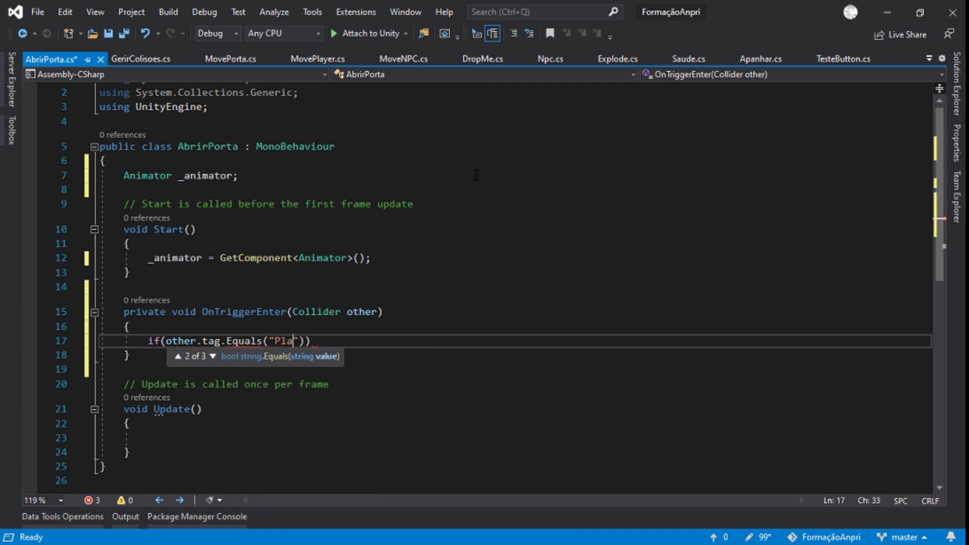
Step: Under the Player condition, add a call to _animator.SetTrigger with an empty string argument
{"action": "key", "text": "Return"}
{"action": "type", "text": "_animator."}
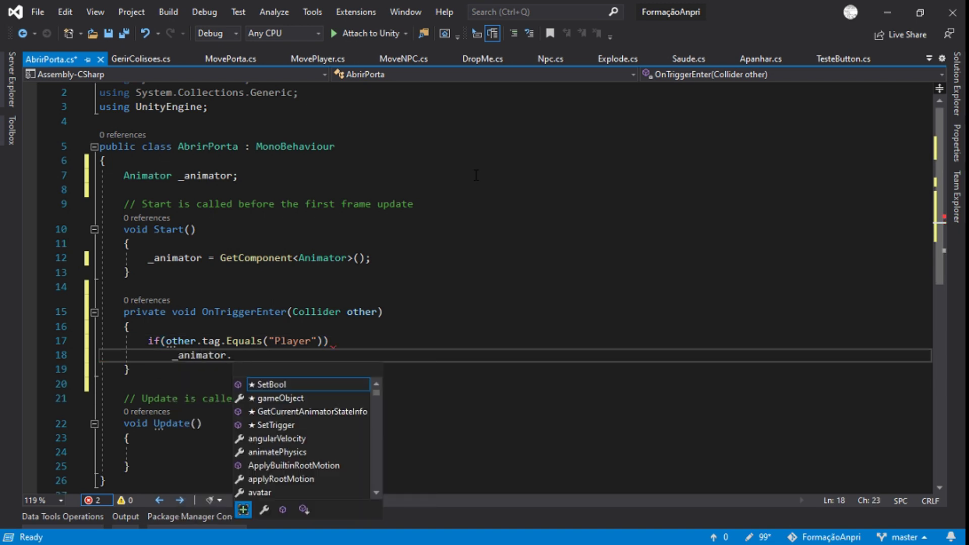
{"action": "type", "text": "sett"}
{"action": "key", "text": "Tab"}
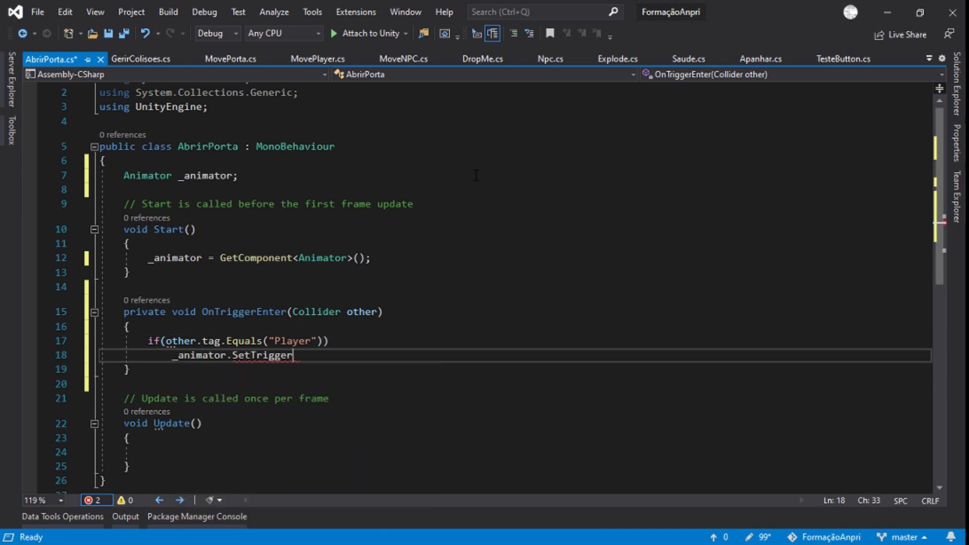
{"action": "type", "text": "(\""}
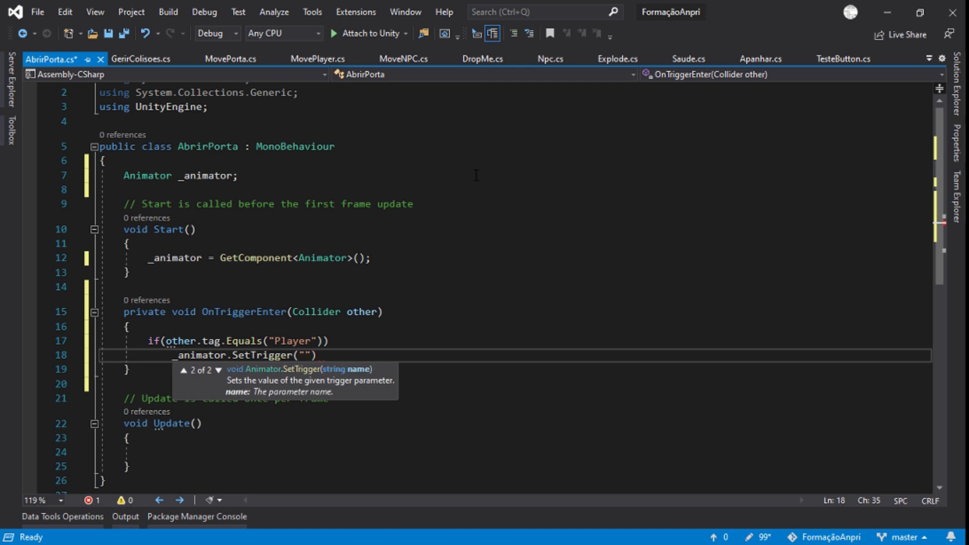
Step: Check the trigger parameter's name in Unity's Animator, complete the SetTrigger call in Visual Studio with "AbrePorta", and save the script
{"action": "key", "text": "alt+Tab"}
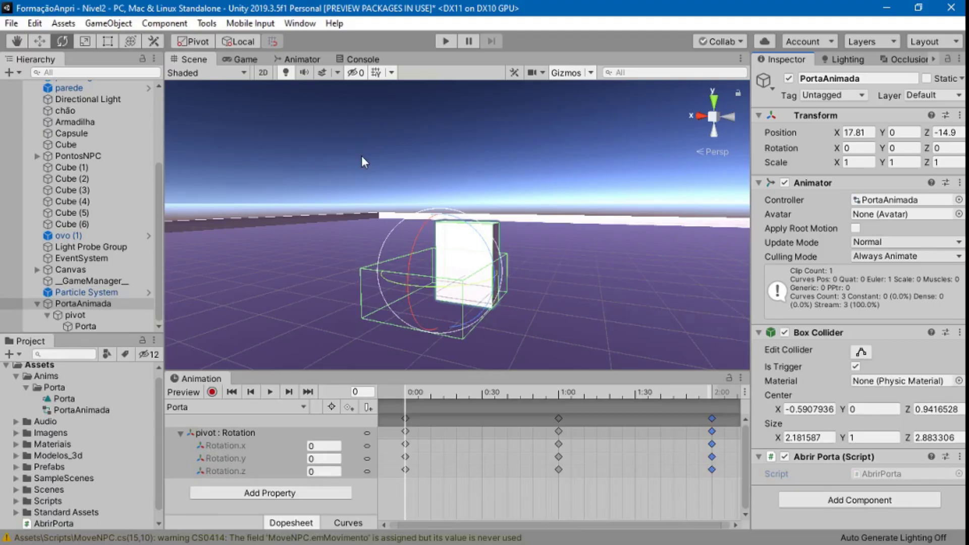
{"action": "left_click", "coordinate": [301, 59]}
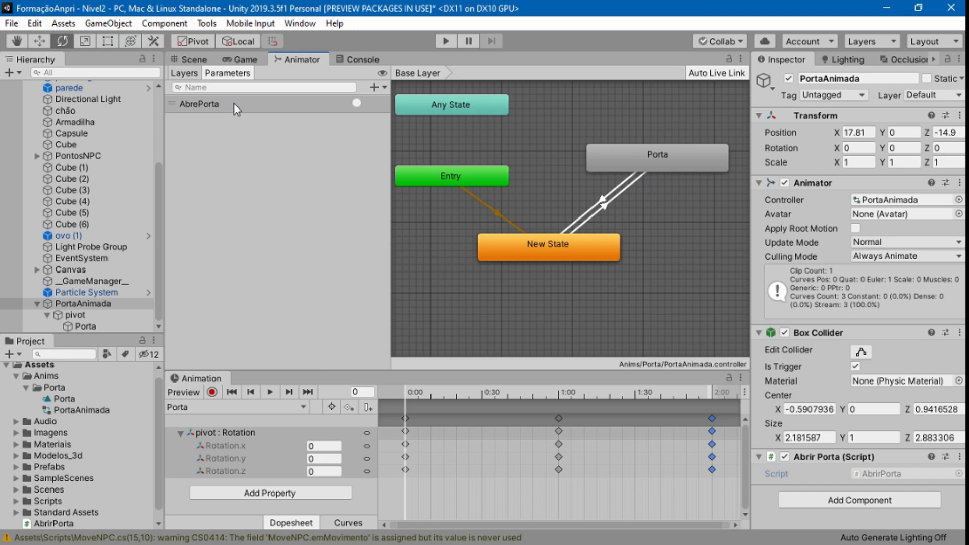
{"action": "key", "text": "alt+Tab"}
{"action": "type", "text": "AbrePorta"}
{"action": "key", "text": "Right"}
{"action": "key", "text": "Right"}
{"action": "type", "text": ";"}
{"action": "key", "text": "ctrl+s"}
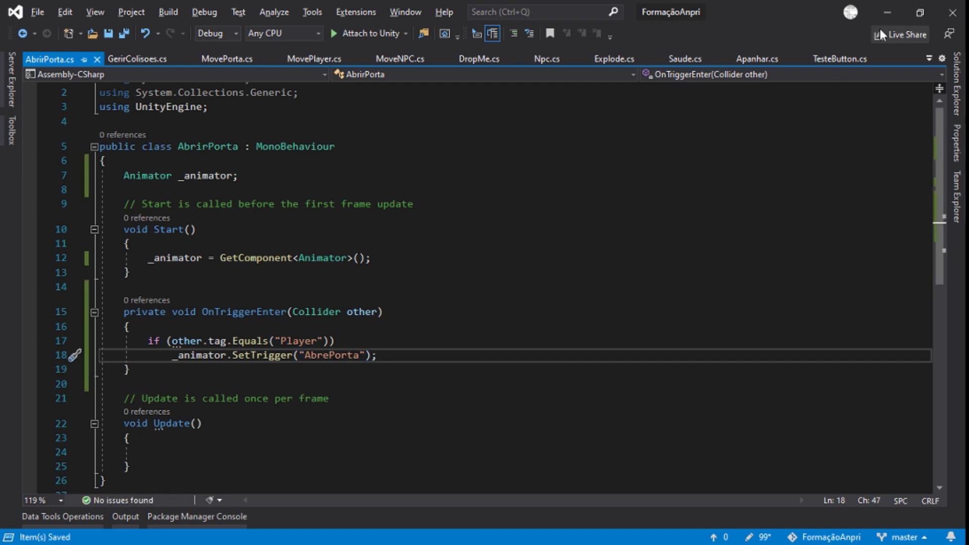
Step: Switch to Unity and test the scene in Play mode by walking the player into the door's trigger area, ending Play mode after the test
{"action": "left_click", "coordinate": [882, 2]}
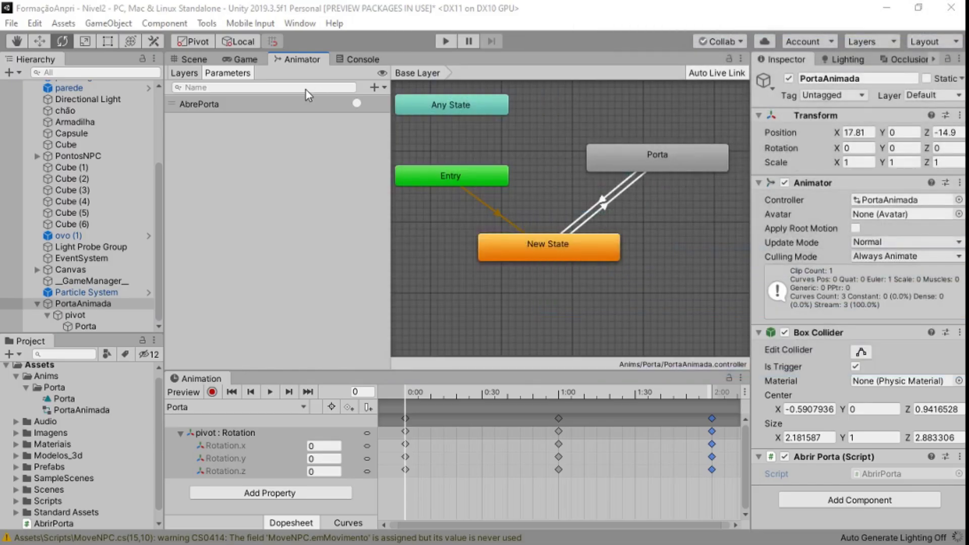
{"action": "left_click", "coordinate": [201, 59]}
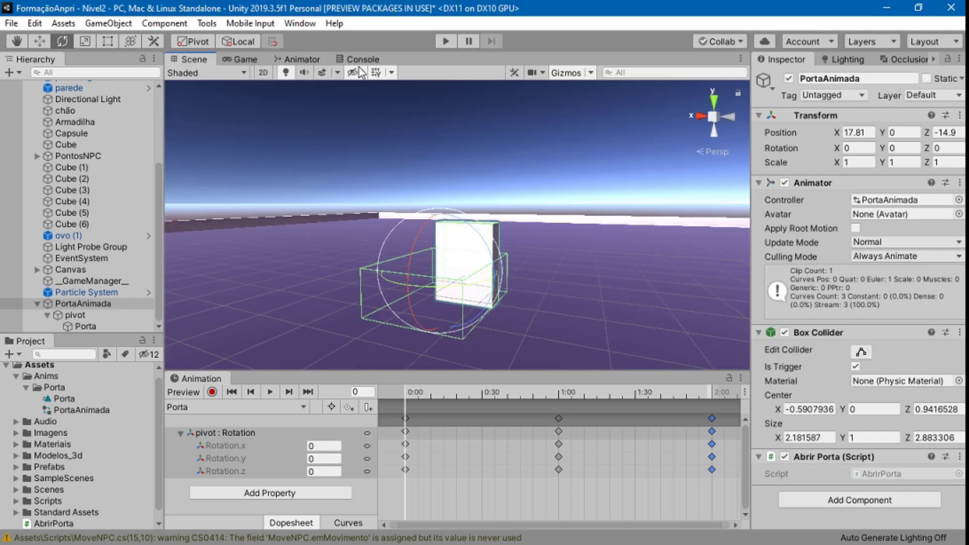
{"action": "left_click", "coordinate": [449, 41]}
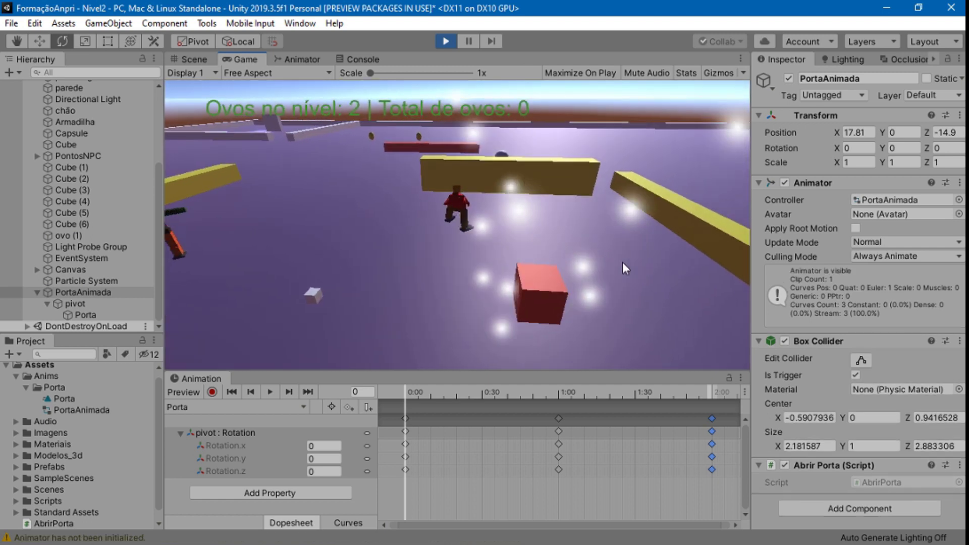
{"action": "key", "text": "w"}
{"action": "key", "text": "a"}
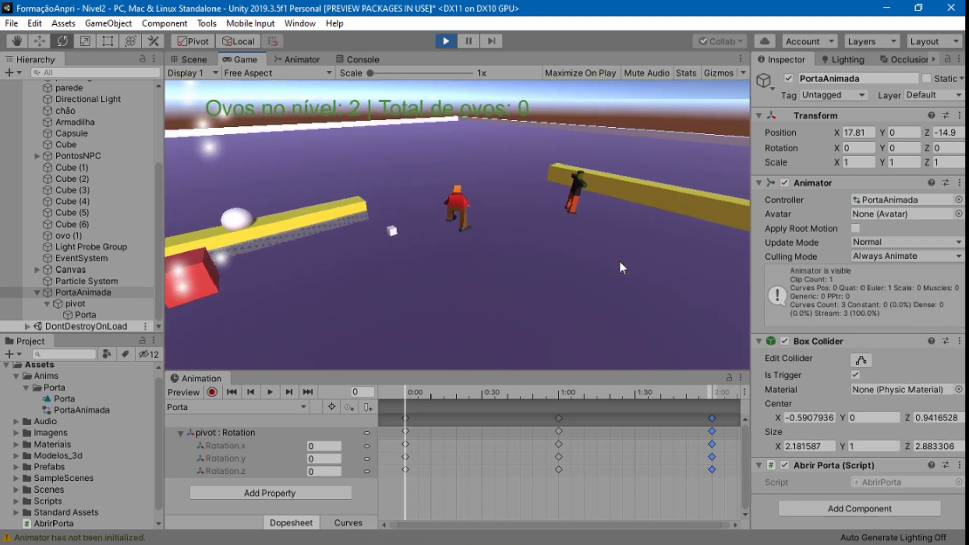
{"action": "key", "text": "a"}
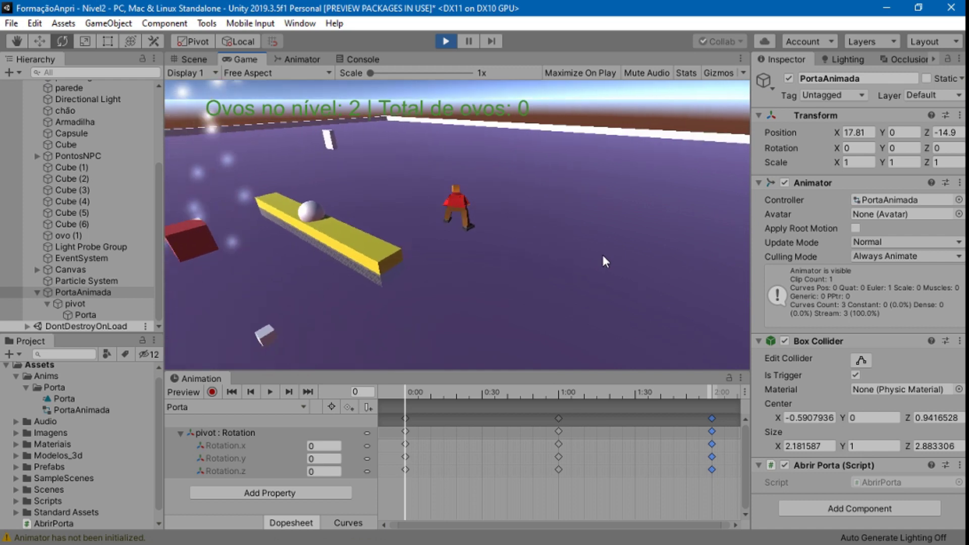
{"action": "key", "text": "w"}
{"action": "key", "text": "a"}
{"action": "key", "text": "d"}
{"action": "key", "text": "w"}
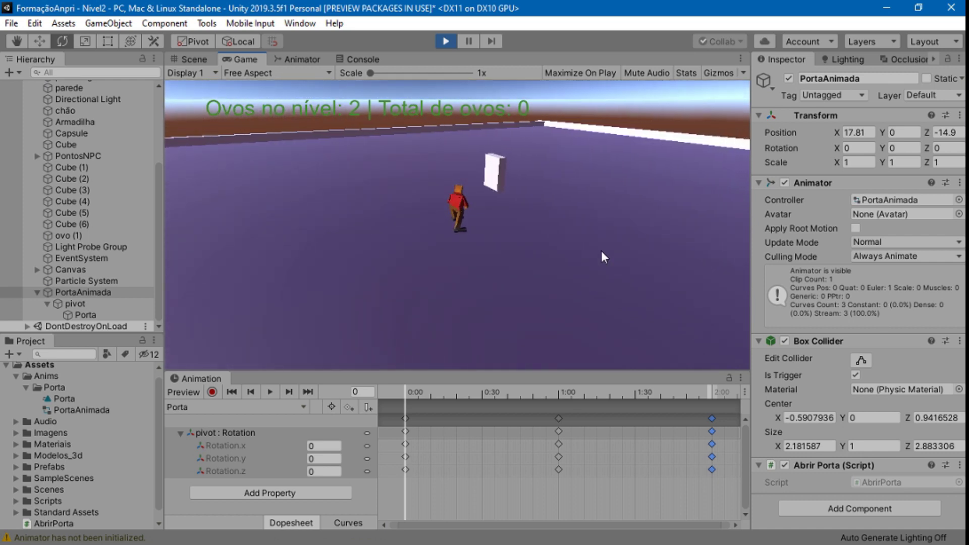
{"action": "key", "text": "w"}
{"action": "key", "text": "d"}
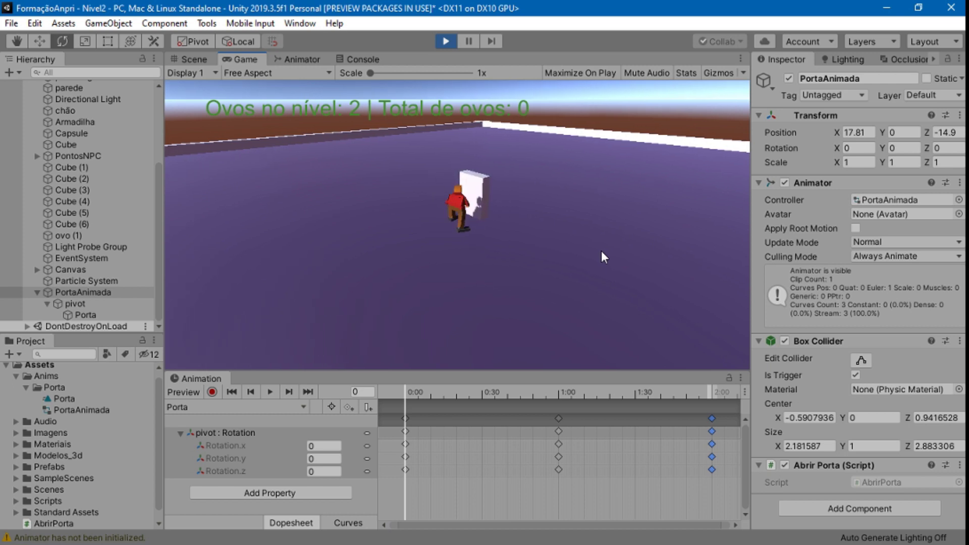
{"action": "left_click", "coordinate": [446, 40]}
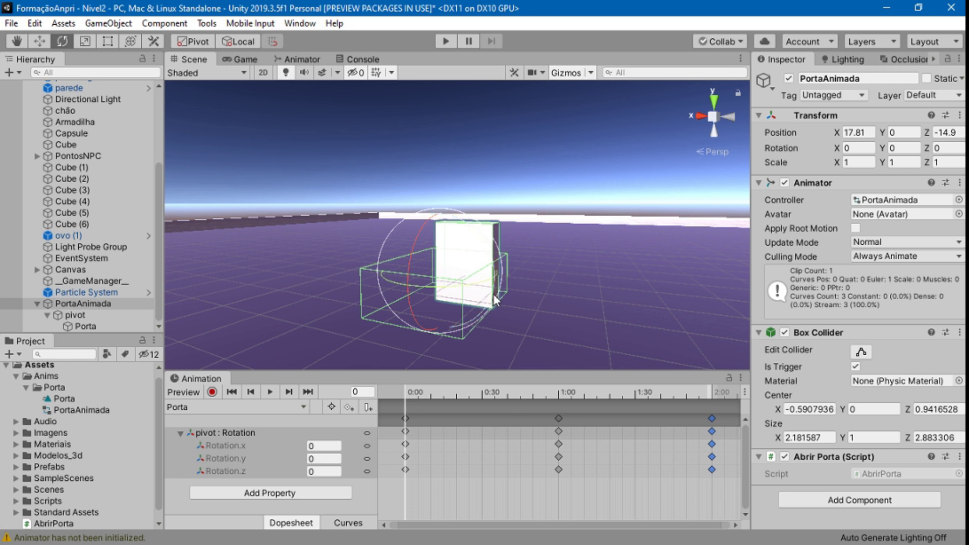
Step: Save the Nivel2 scene
{"action": "right_click_drag", "start_coordinate": [276, 293], "coordinate": [365, 328]}
{"action": "middle_click_drag", "start_coordinate": [427, 307], "coordinate": [522, 314]}
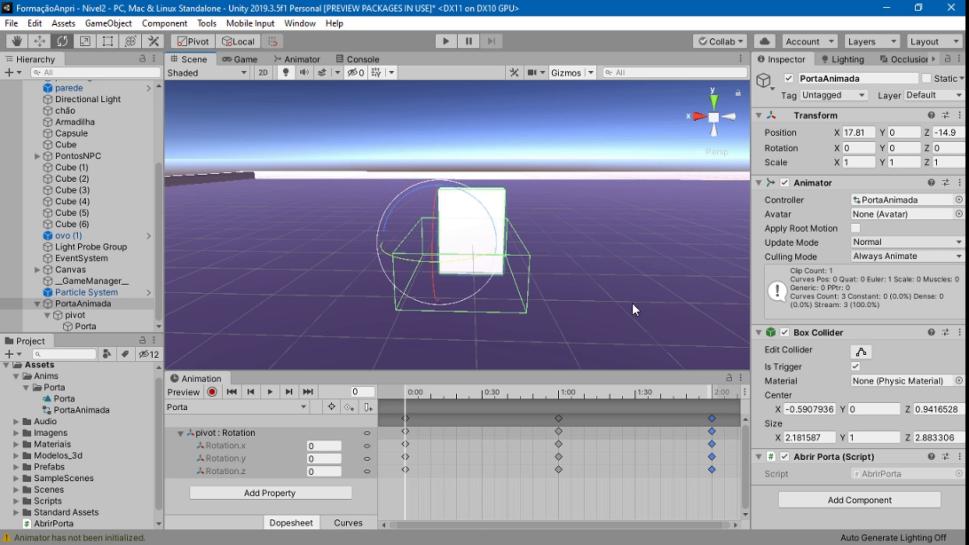
{"action": "left_click", "coordinate": [12, 26]}
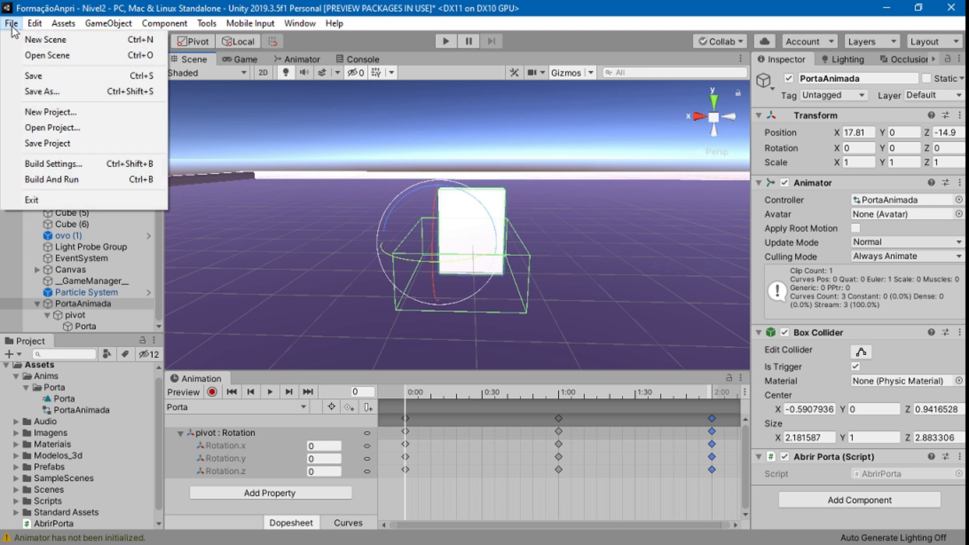
{"action": "left_click", "coordinate": [33, 75]}
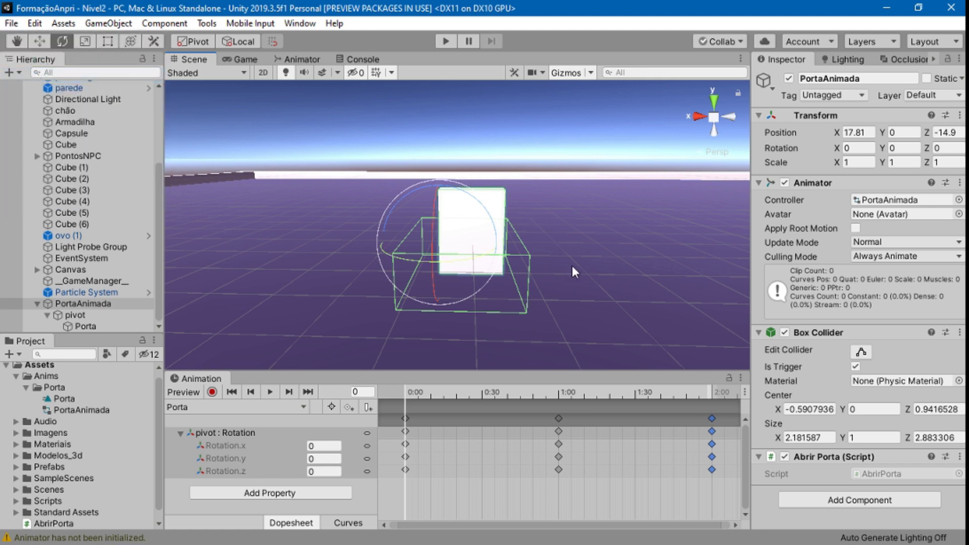
Step: Add an animation event at frame 0 of the Porta clip and check which functions it can call
{"action": "left_click", "coordinate": [403, 405]}
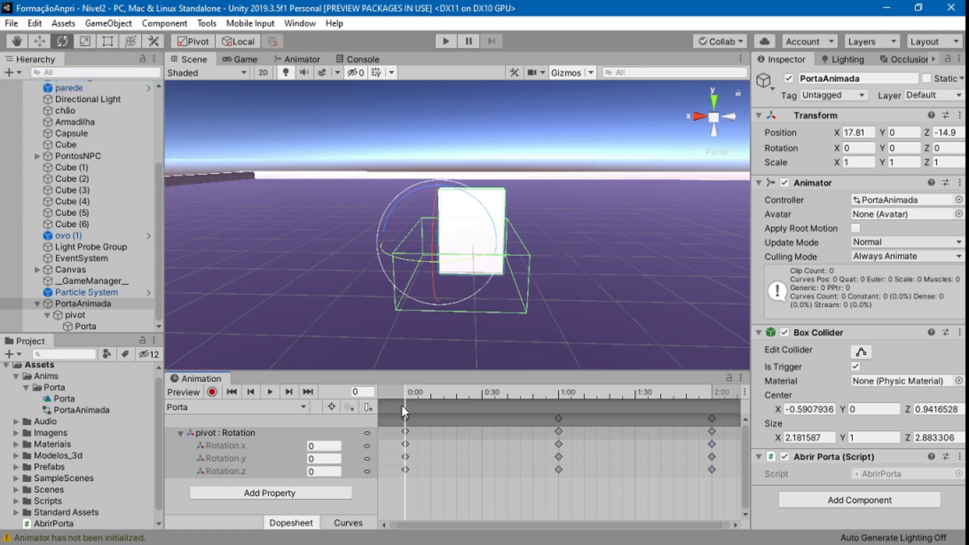
{"action": "left_click", "coordinate": [367, 407]}
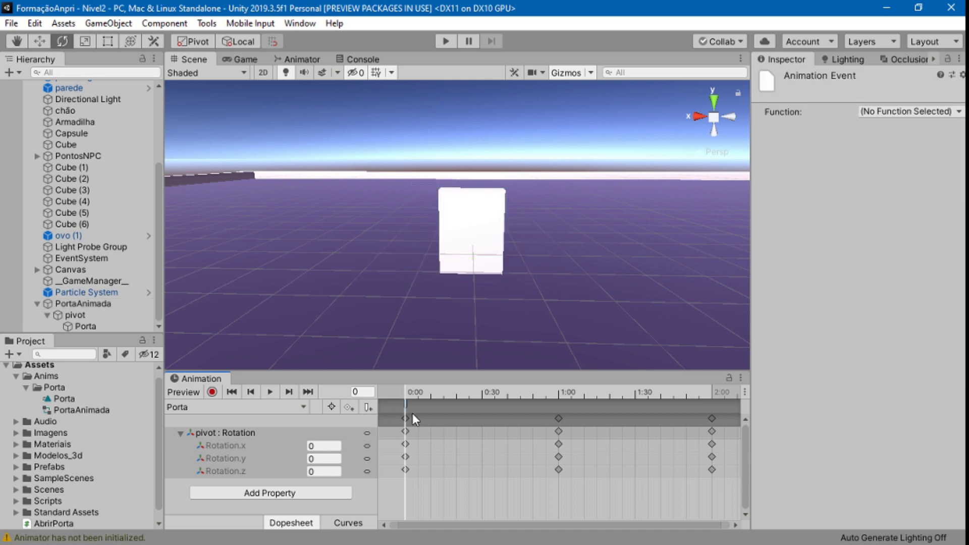
{"action": "left_click", "coordinate": [899, 110]}
{"action": "left_click", "coordinate": [818, 143]}
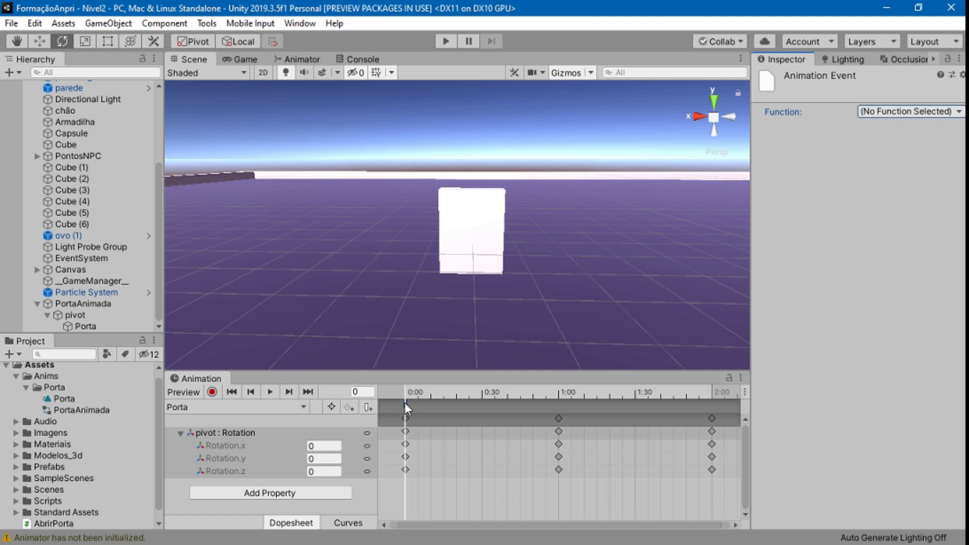
{"action": "left_click", "coordinate": [892, 112]}
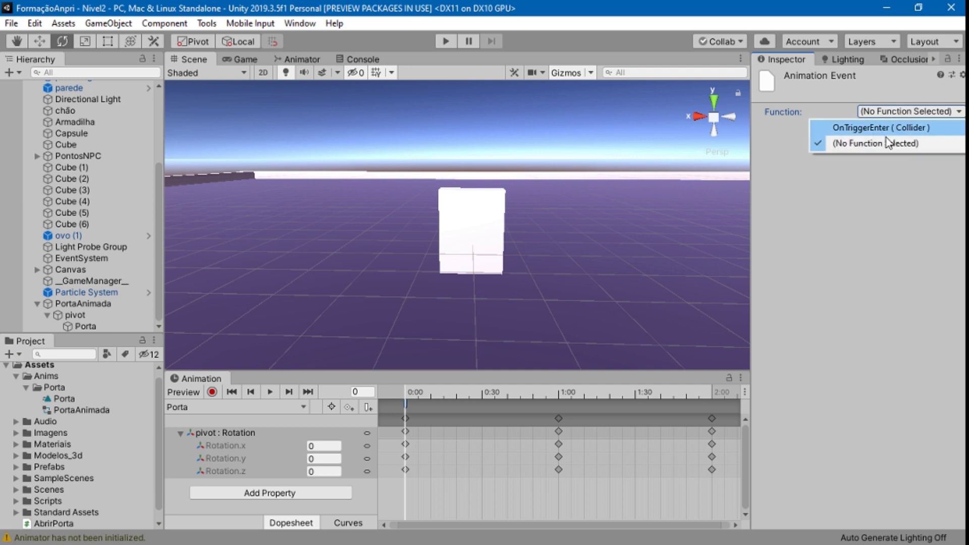
{"action": "left_click", "coordinate": [883, 218]}
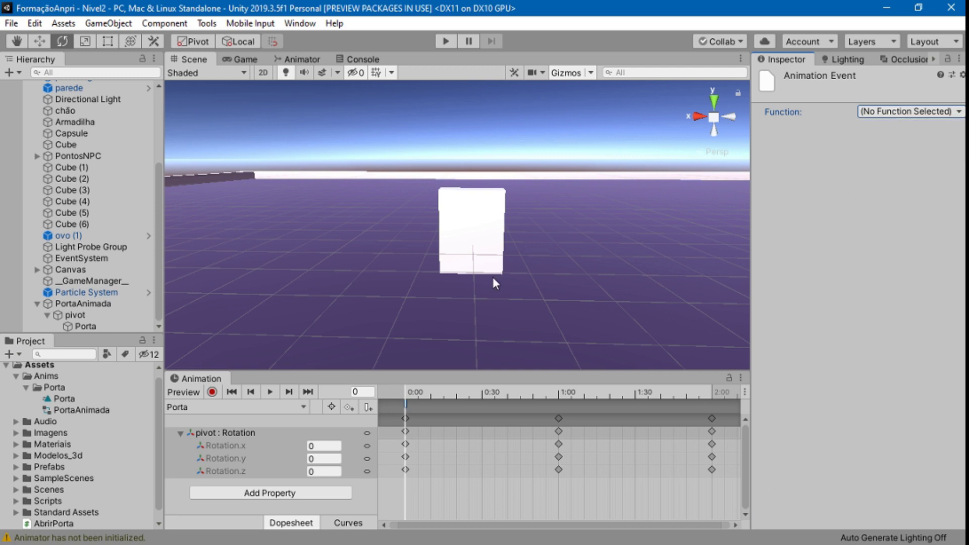
Step: Open the AbrirPorta script attached to PortaAnimada in Visual Studio and delete its Update method along with the comment above it
{"action": "left_click", "coordinate": [115, 305]}
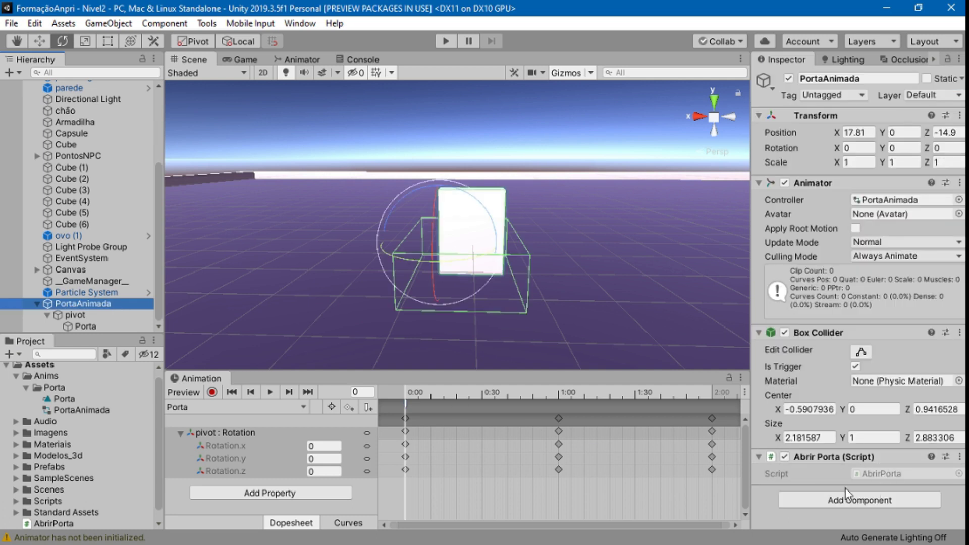
{"action": "double_click", "coordinate": [855, 474]}
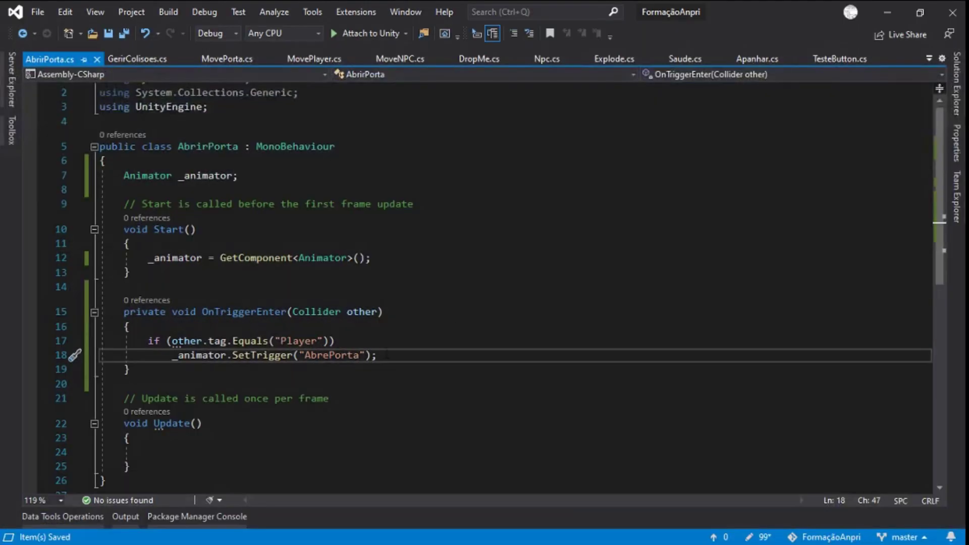
{"action": "left_click_drag", "start_coordinate": [173, 472], "coordinate": [126, 395]}
{"action": "key", "text": "BackSpace"}
Step: Declare an empty public void PortaFechada() method below OnTriggerEnter
{"action": "key", "text": "Return"}
{"action": "type", "text": "public void A"}
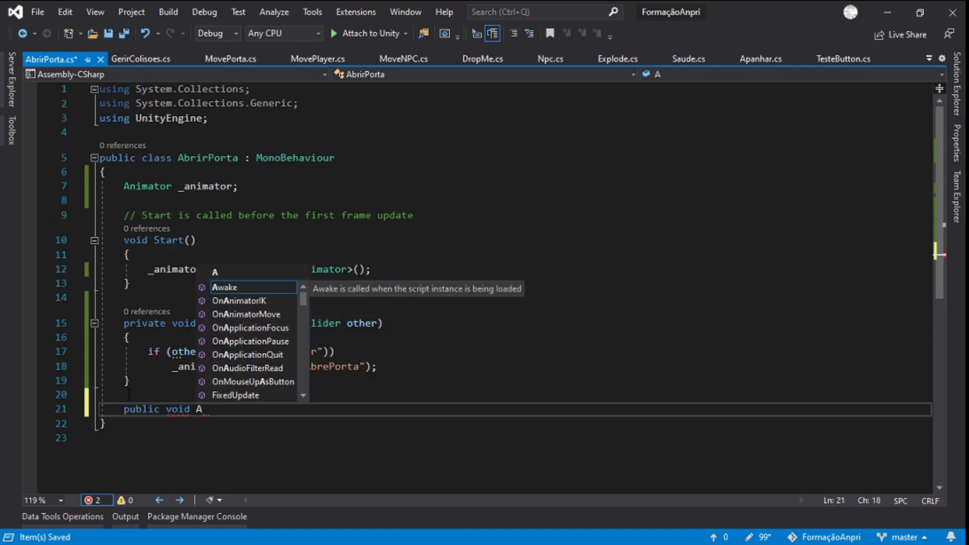
{"action": "key", "text": "BackSpace"}
{"action": "type", "text": "PortaFe"}
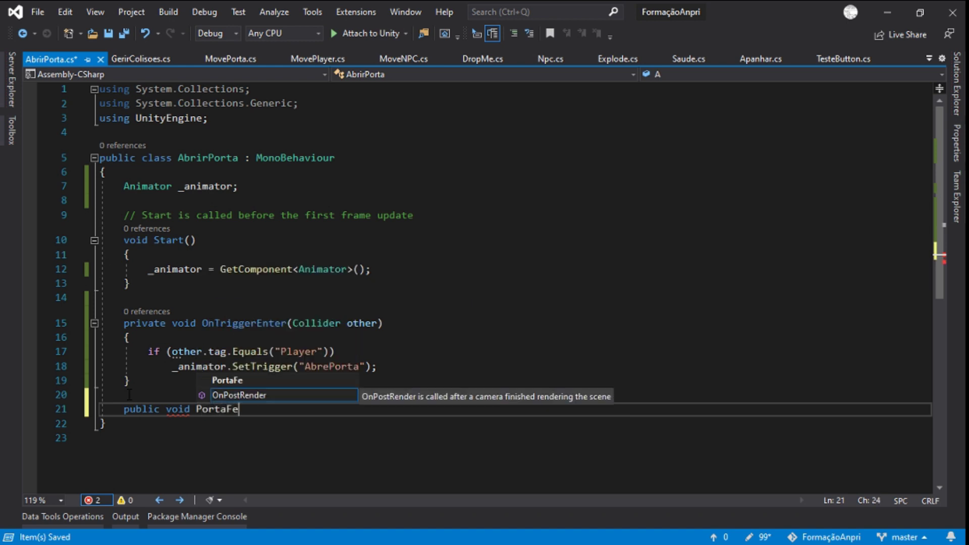
{"action": "type", "text": "chada()"}
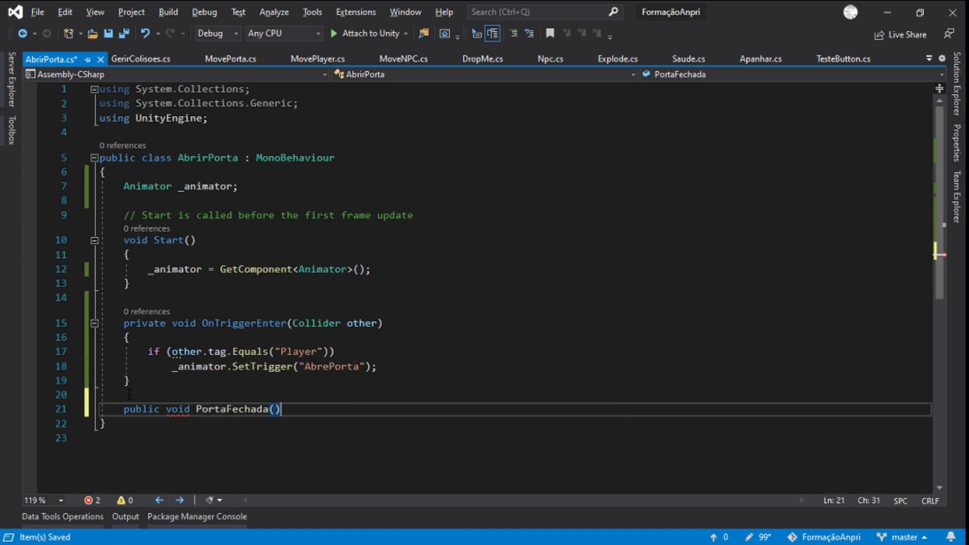
{"action": "key", "text": "Return"}
{"action": "type", "text": "{"}
{"action": "key", "text": "Return"}
Step: In PortaFechada, log the message "A porta está fechada" with Debug.Log and save the script
{"action": "type", "text": "p"}
{"action": "key", "text": "BackSpace"}
{"action": "type", "text": "De"}
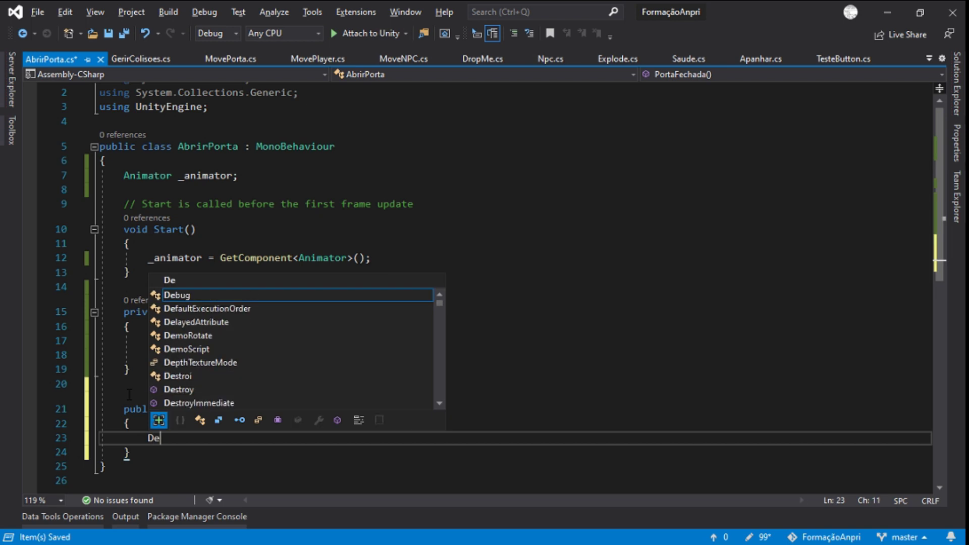
{"action": "type", "text": "bug.LogEr"}
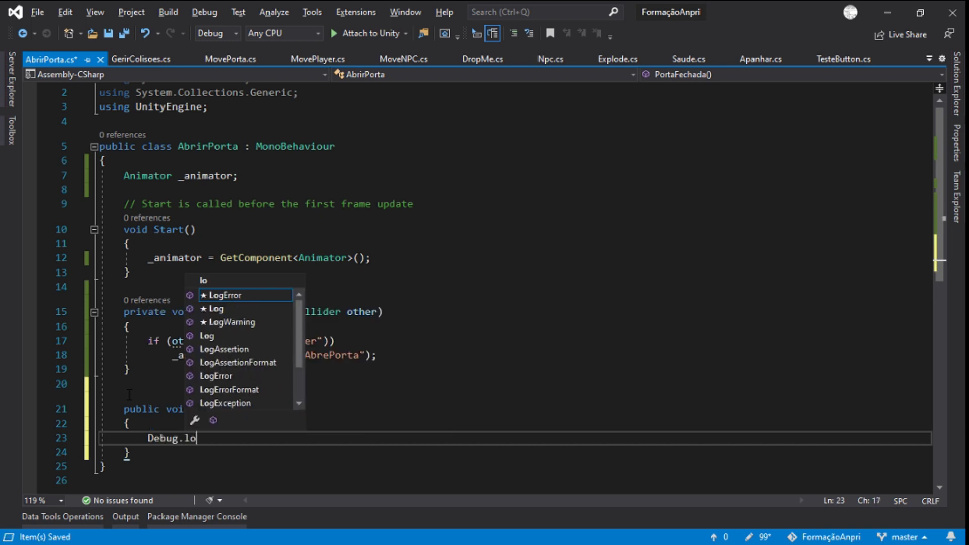
{"action": "key", "text": "BackSpace"}
{"action": "key", "text": "BackSpace"}
{"action": "type", "text": "(\"A porta"}
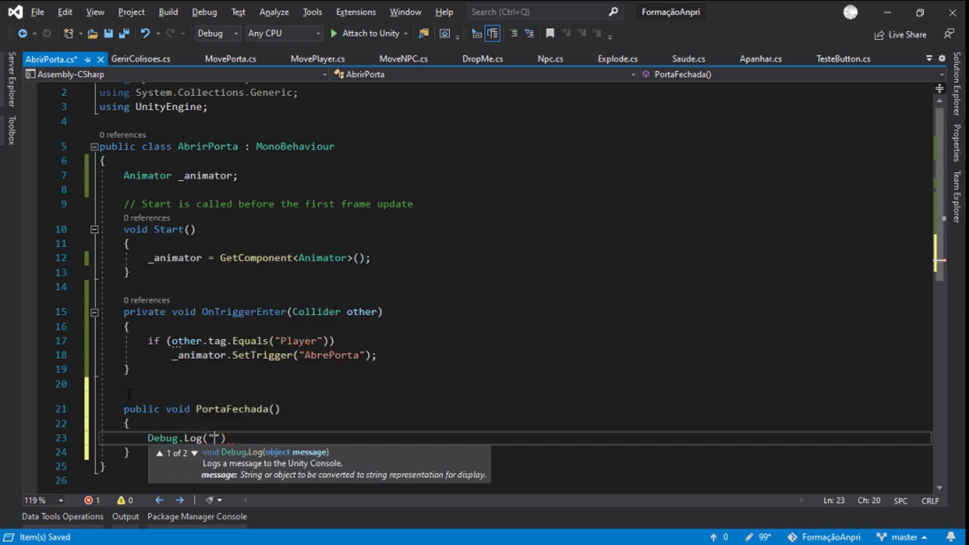
{"action": "type", "text": " está fechada\")"}
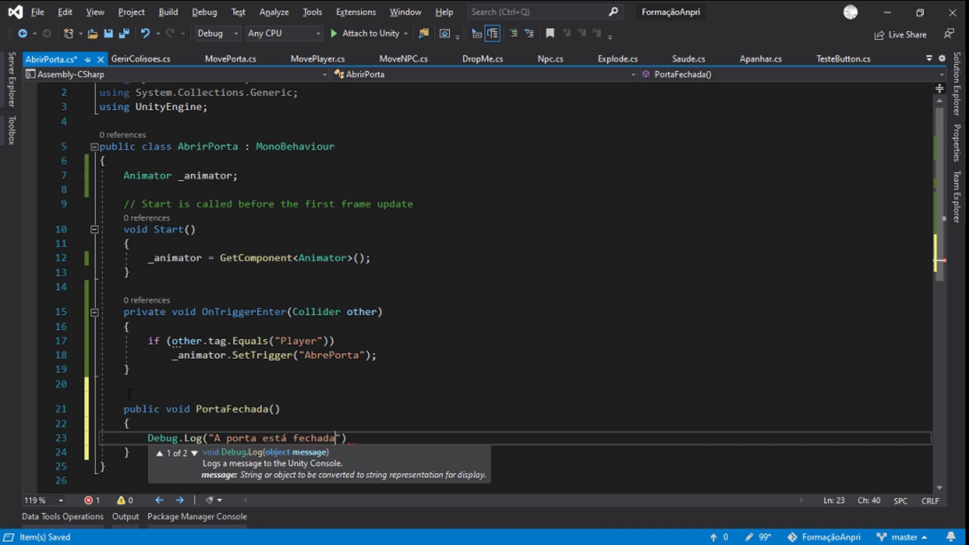
{"action": "type", "text": ";"}
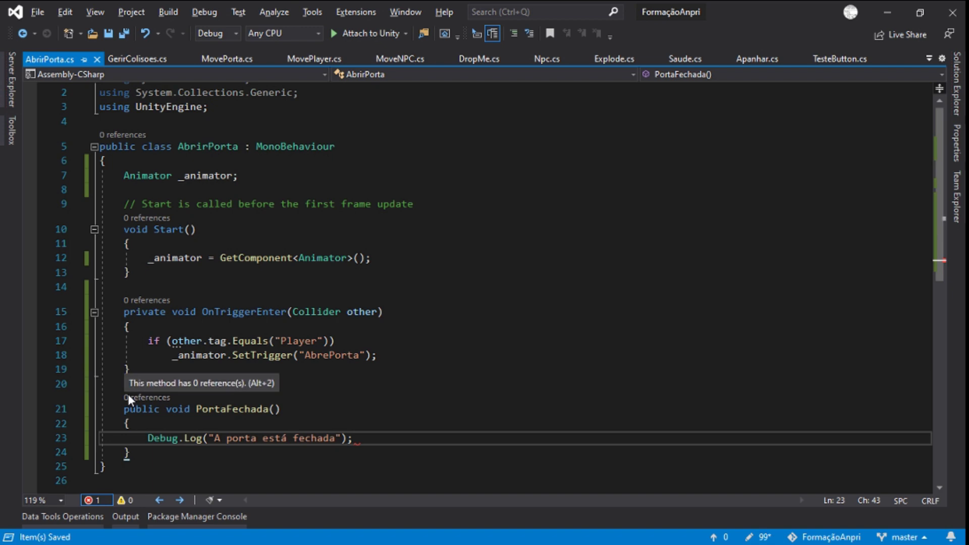
Step: Declare a public void PortaAberta() method directly below PortaFechada in the AbrirPorta script
{"action": "key", "text": "Down"}
{"action": "key", "text": "Return"}
{"action": "type", "text": "public v"}
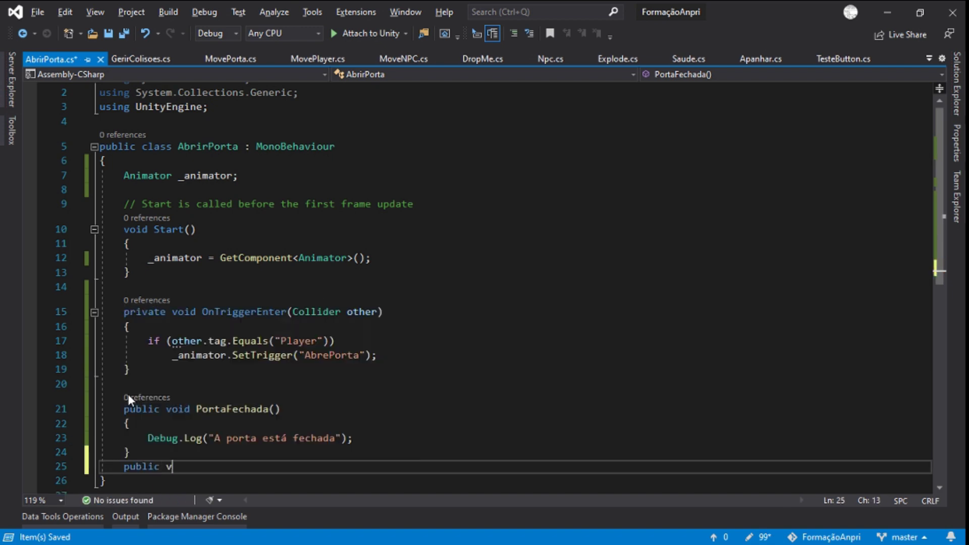
{"action": "type", "text": "oid PortaAbe"}
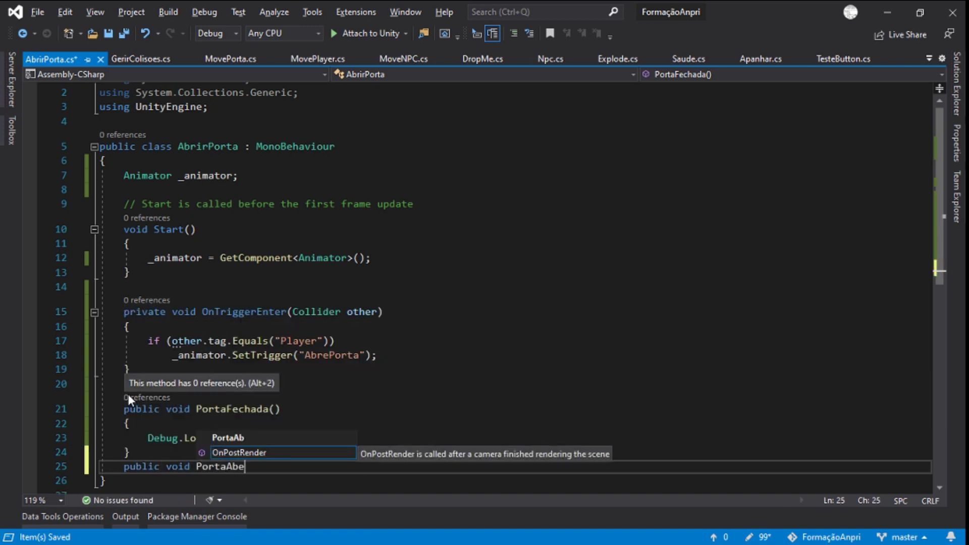
{"action": "type", "text": "rta(){"}
{"action": "key", "text": "Return"}
Step: In PortaAberta, log the message "A porta está aberta" with Debug.Log and save the script
{"action": "type", "text": "Debug"}
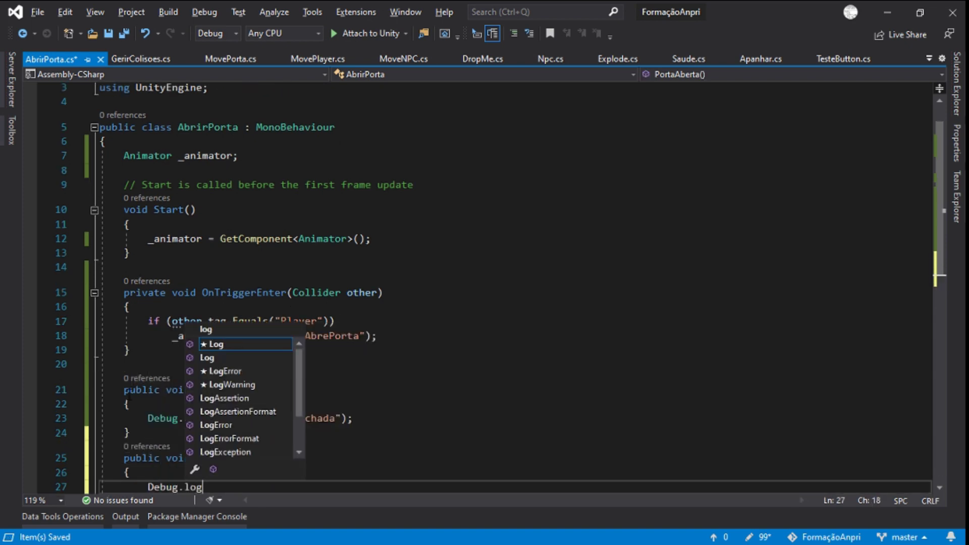
{"action": "type", "text": ".Log(\"A porta está"}
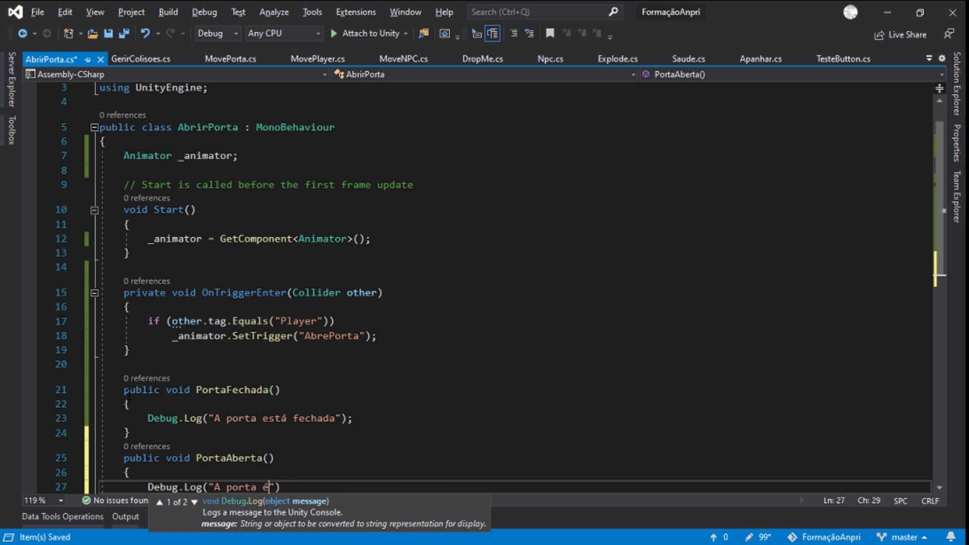
{"action": "type", "text": " aberta\");"}
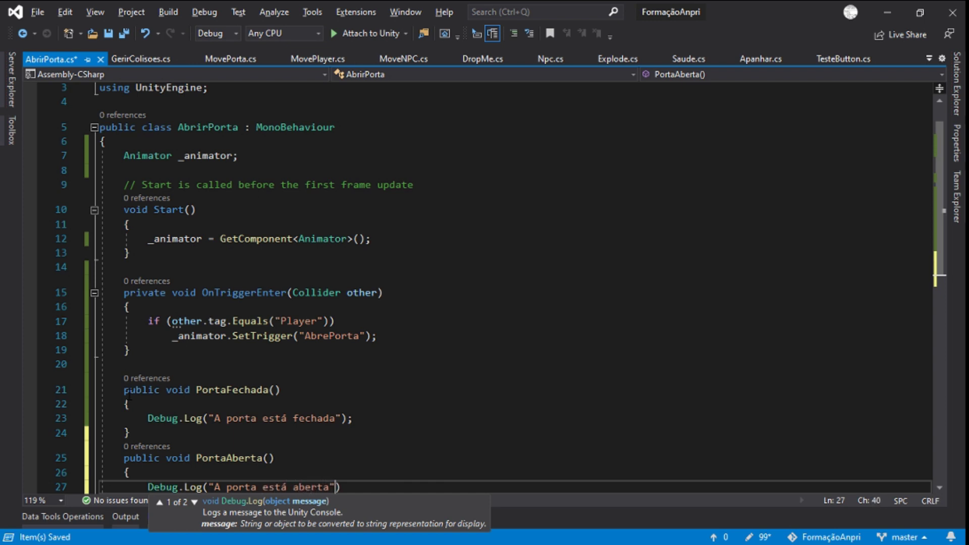
{"action": "key", "text": "ctrl+s"}
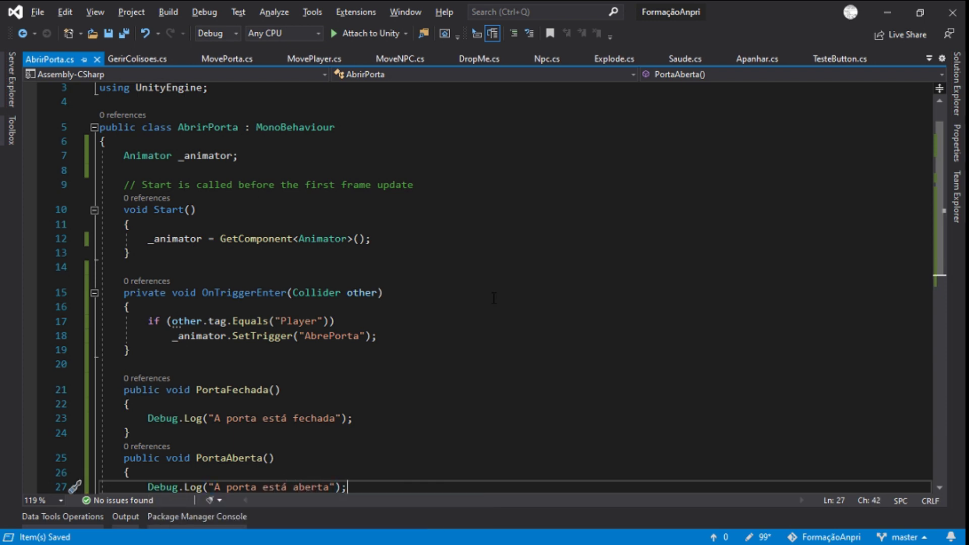
Step: Switch back to Unity and make the animation event at frame 0 of the Porta clip call PortaFechada()
{"action": "left_click", "coordinate": [887, 13]}
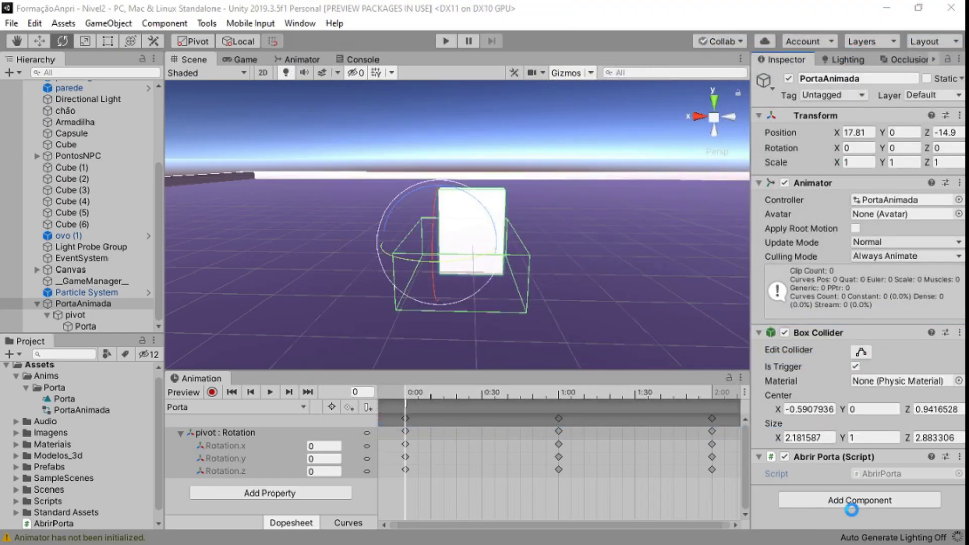
{"action": "left_click", "coordinate": [403, 401]}
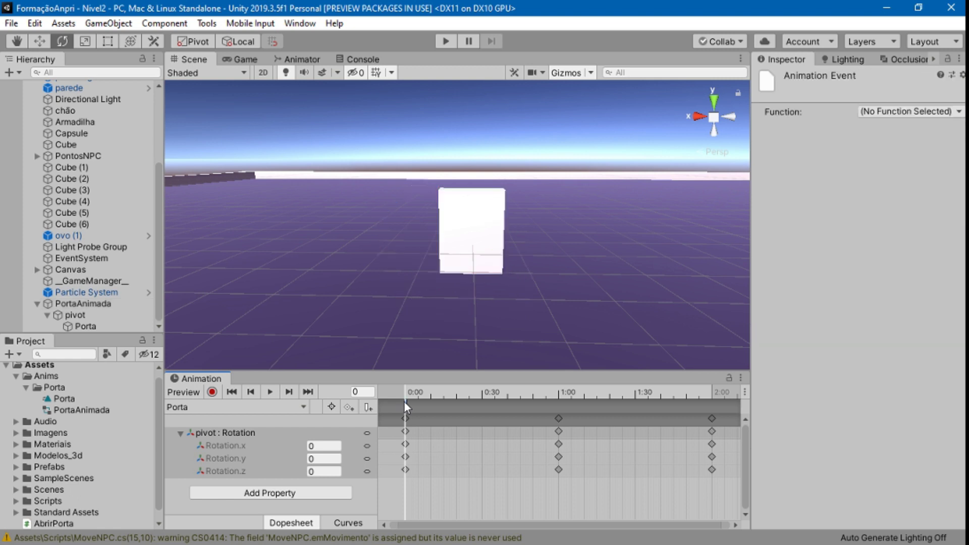
{"action": "left_click", "coordinate": [938, 115]}
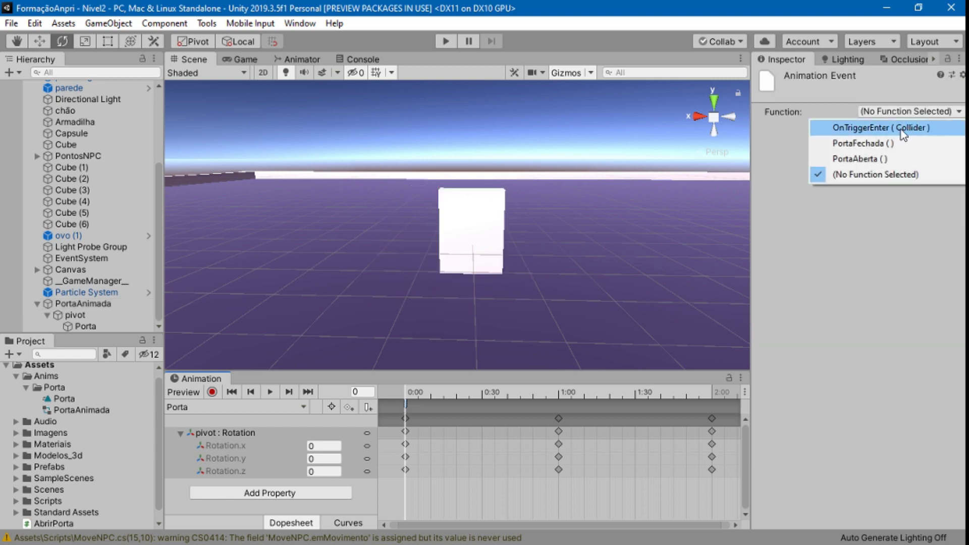
{"action": "left_click", "coordinate": [883, 145]}
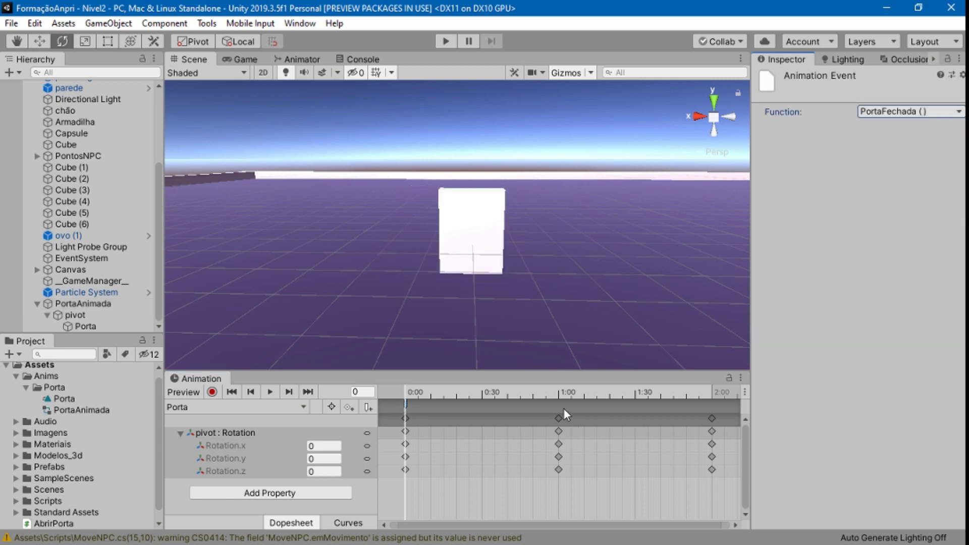
Step: Add an animation event at frame 60 of the Porta clip that calls PortaAberta(), and move the playhead to frame 120
{"action": "left_click", "coordinate": [560, 391]}
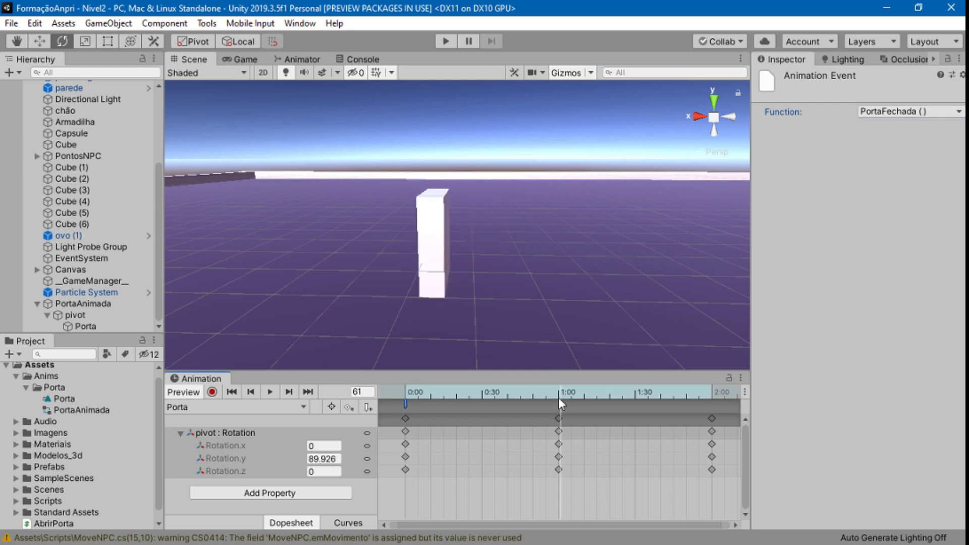
{"action": "left_click", "coordinate": [559, 398]}
{"action": "left_click", "coordinate": [366, 408]}
{"action": "left_click", "coordinate": [883, 115]}
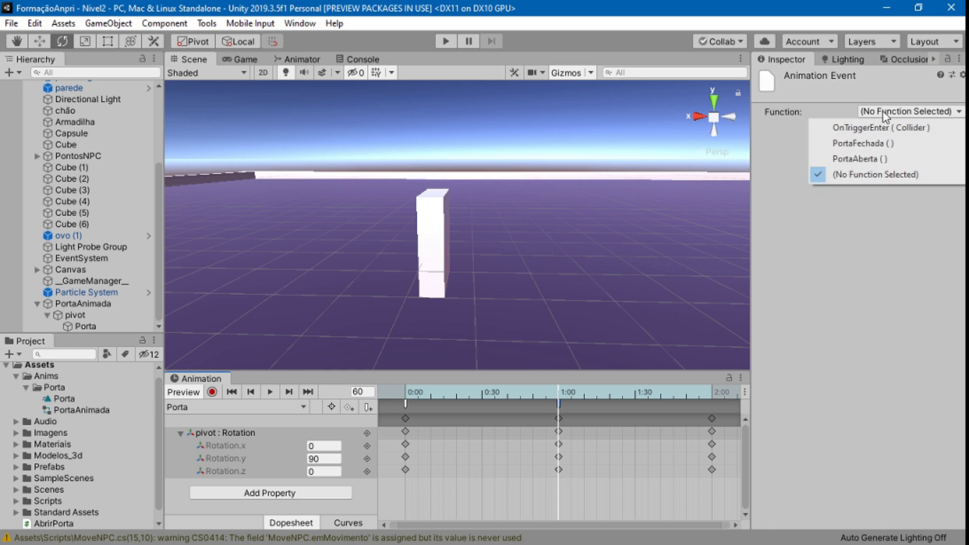
{"action": "left_click", "coordinate": [883, 158]}
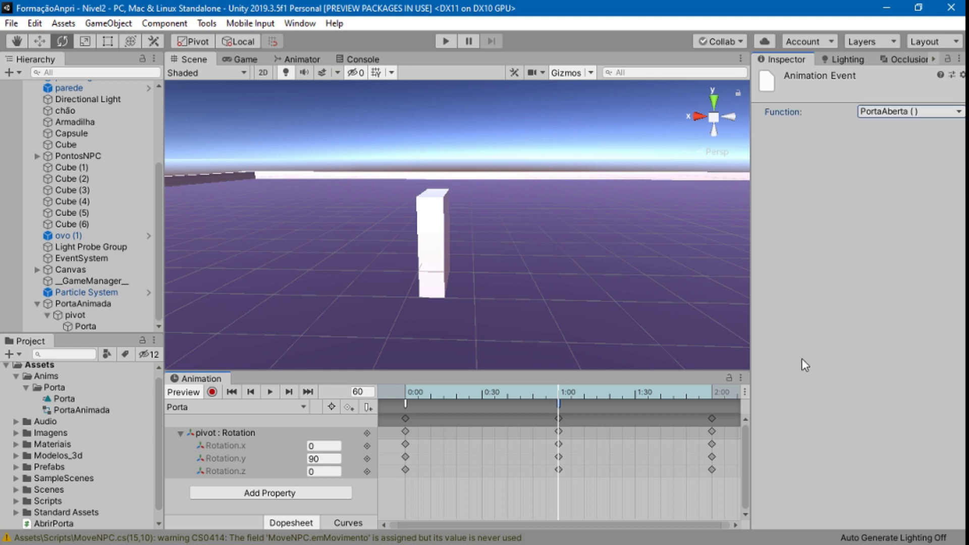
{"action": "left_click", "coordinate": [712, 395]}
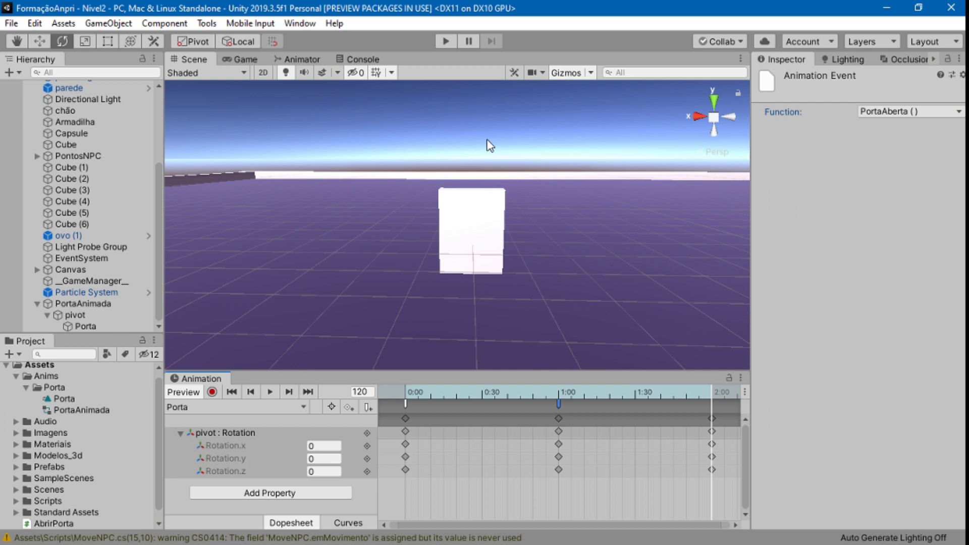
Step: Play the scene, walk the character to the animated door, check the Console for the door's log messages, and stop playback
{"action": "left_click", "coordinate": [446, 43]}
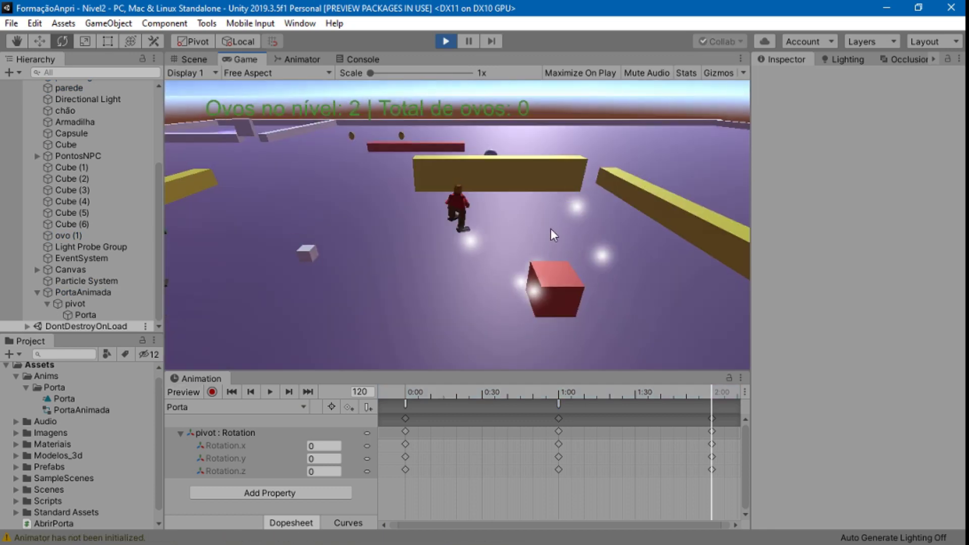
{"action": "key", "text": "w"}
{"action": "key", "text": "a"}
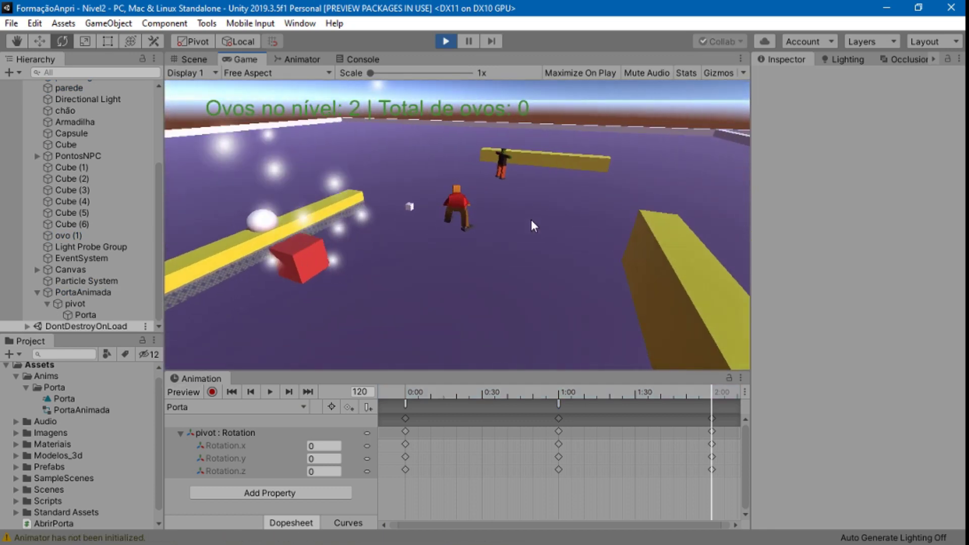
{"action": "key", "text": "a"}
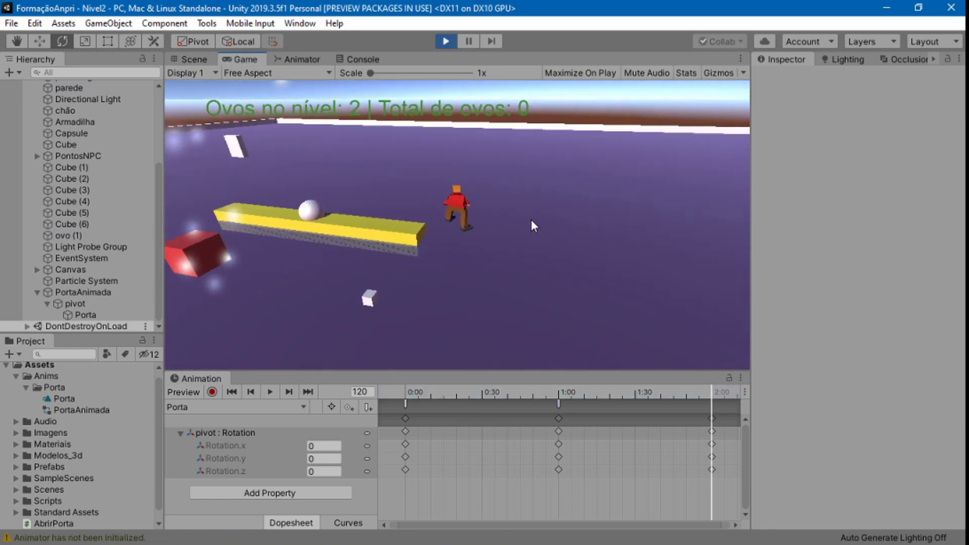
{"action": "key", "text": "a"}
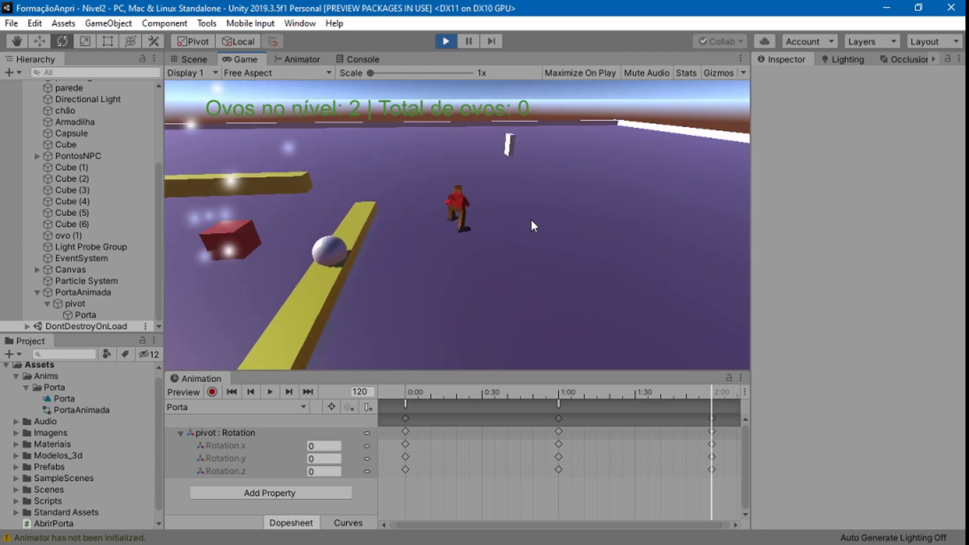
{"action": "key", "text": "a"}
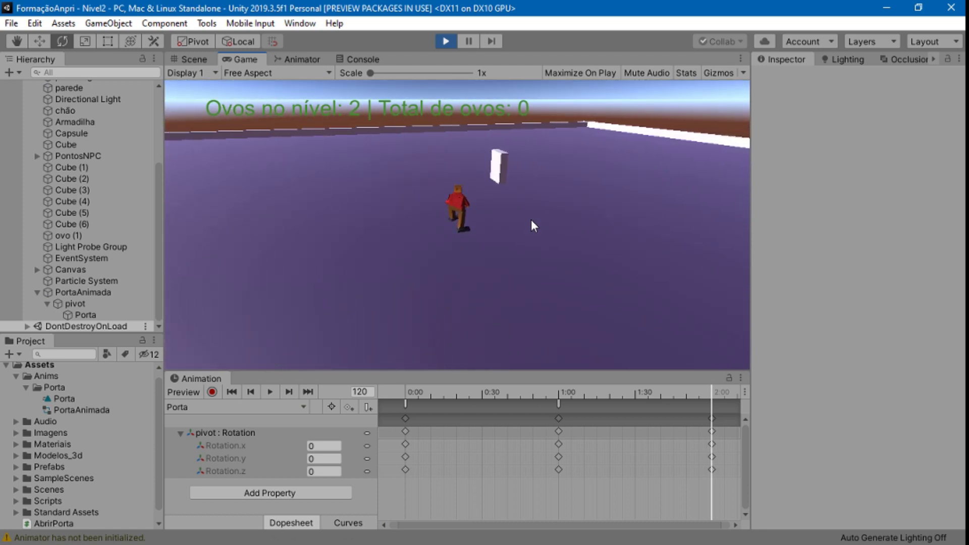
{"action": "key", "text": "a"}
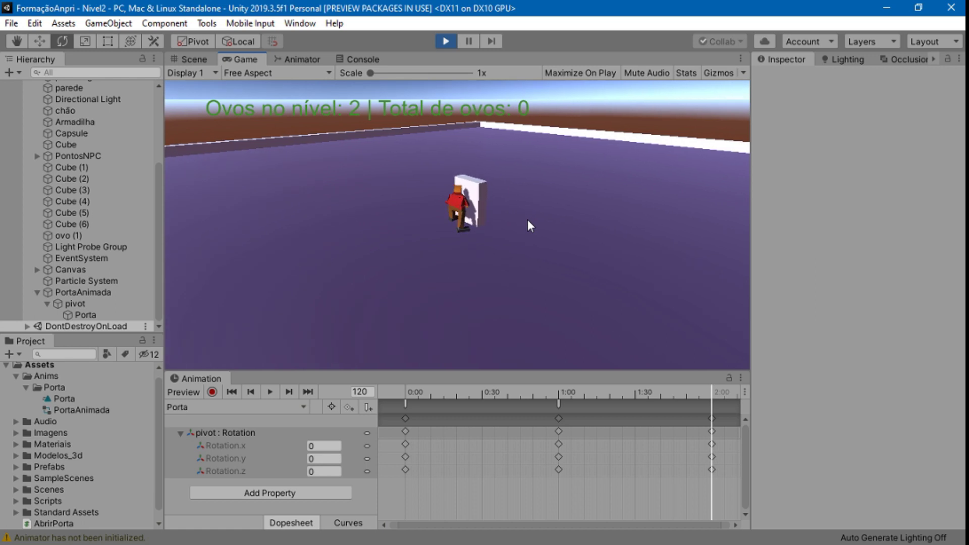
{"action": "left_click", "coordinate": [360, 59]}
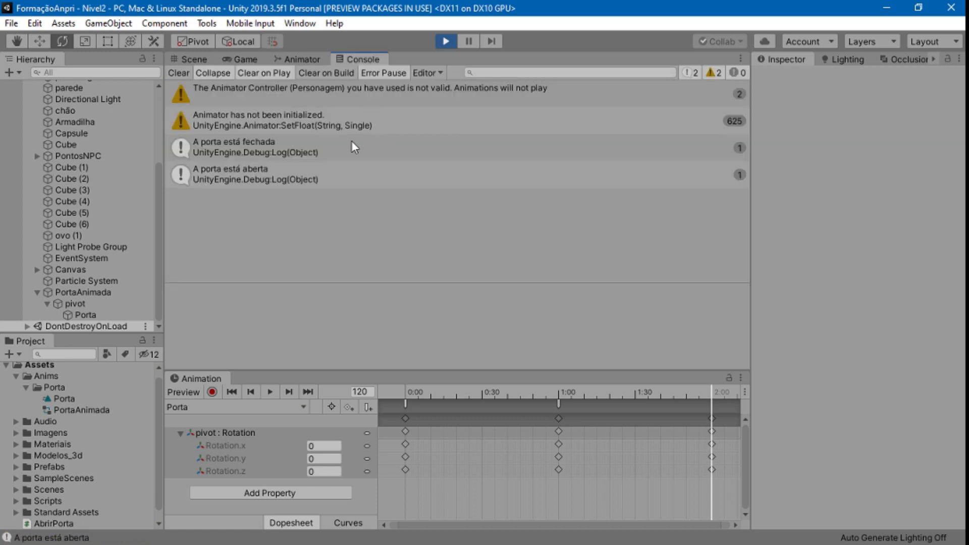
{"action": "left_click", "coordinate": [445, 40]}
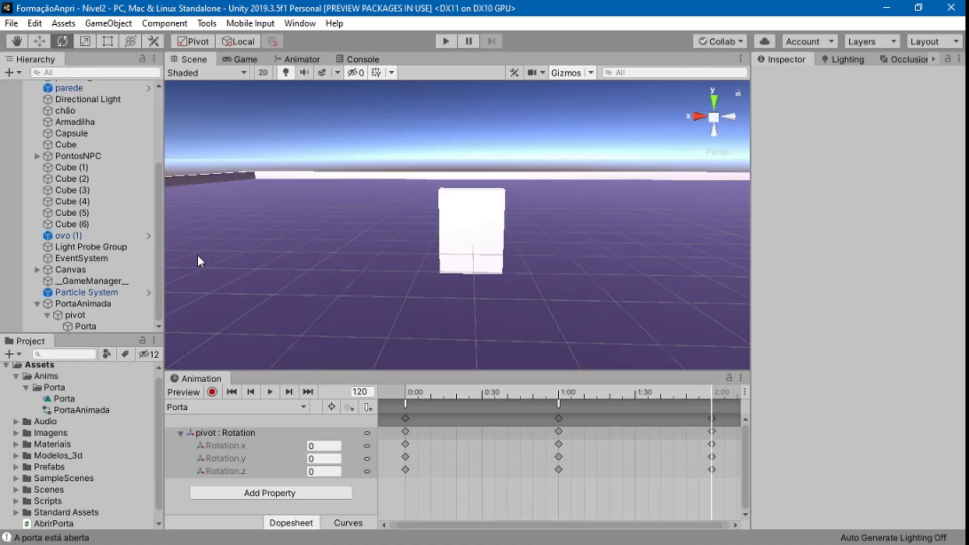
Step: Examine which properties of PortaAnimada's pivot and Porta children can be animated, including those of Porta's Mesh Renderer, and close the property list
{"action": "left_click", "coordinate": [94, 303]}
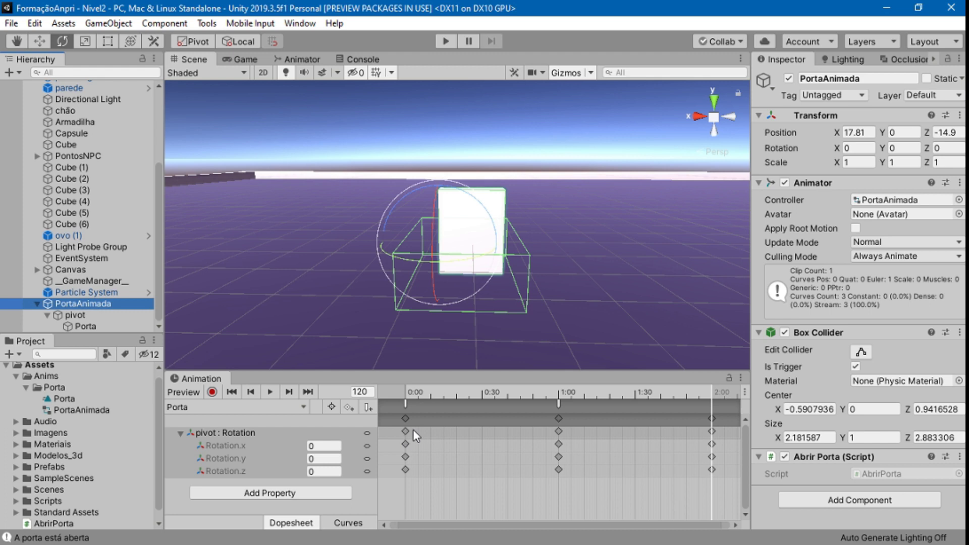
{"action": "left_click", "coordinate": [279, 493]}
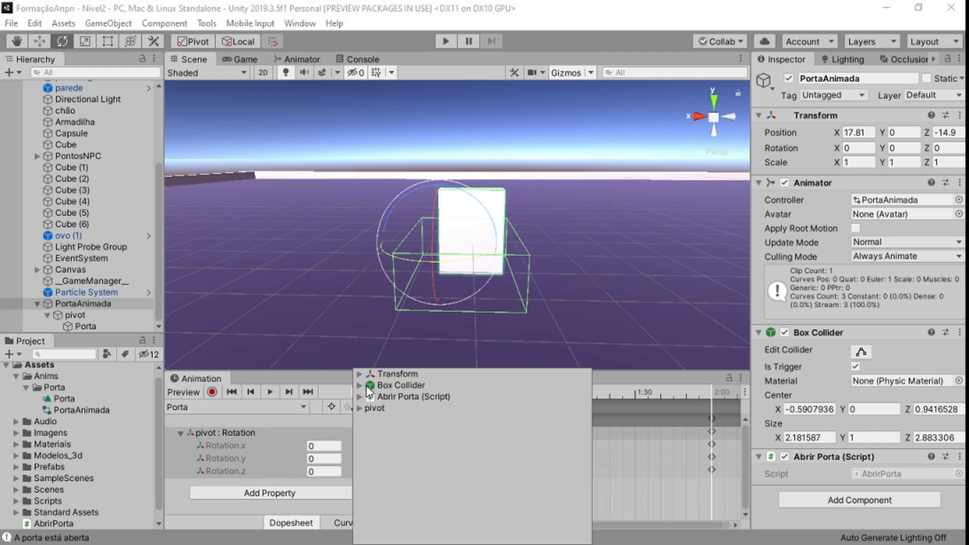
{"action": "left_click", "coordinate": [360, 407]}
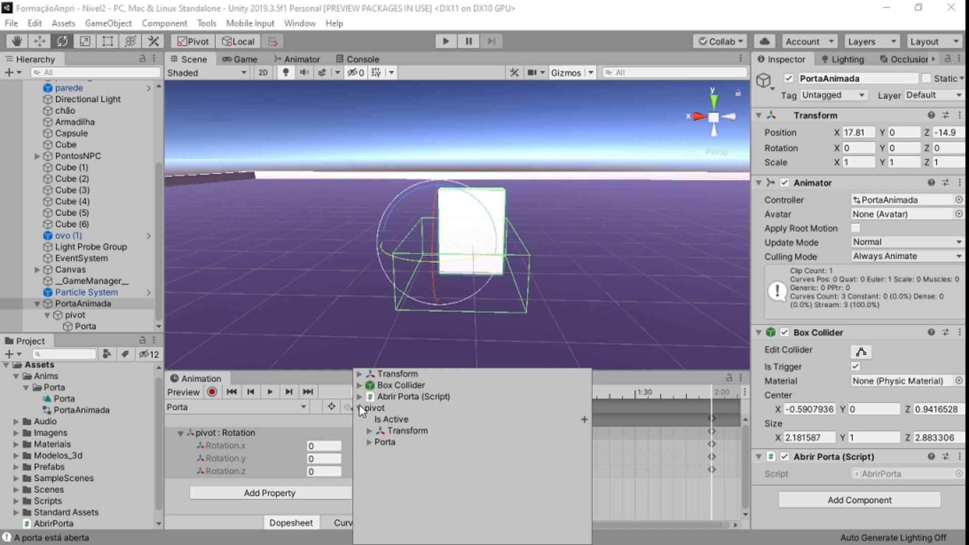
{"action": "left_click", "coordinate": [370, 442]}
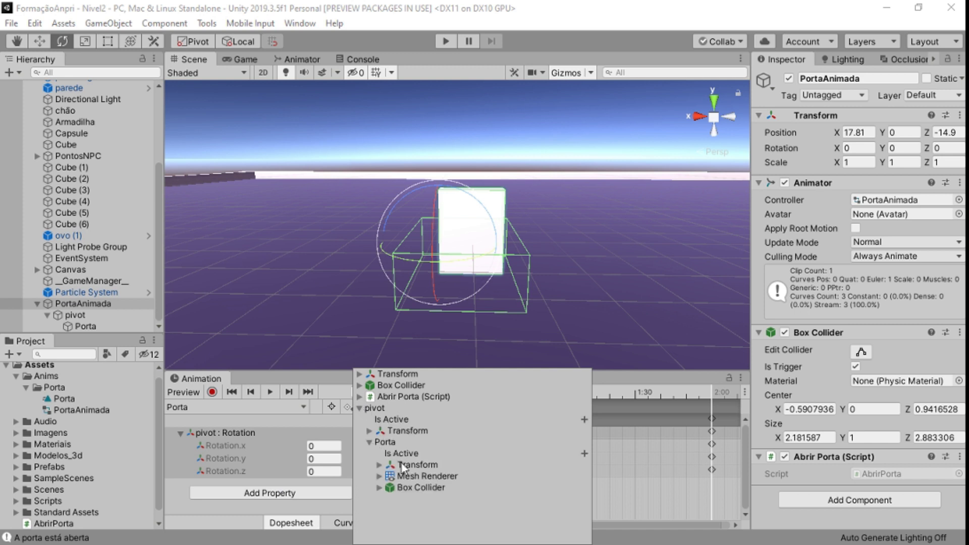
{"action": "left_click", "coordinate": [379, 476]}
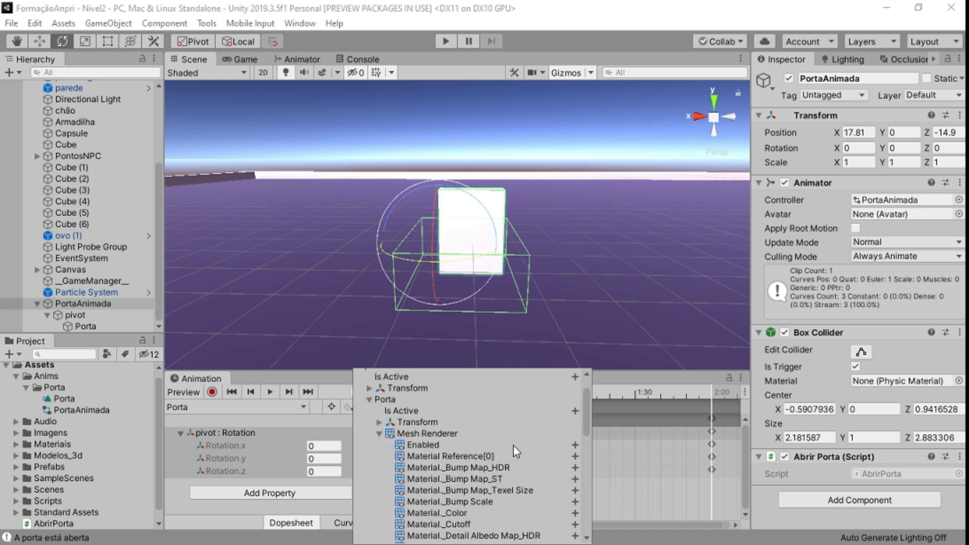
{"action": "scroll", "coordinate": [530, 449], "scroll_direction": "down", "scroll_amount": 2}
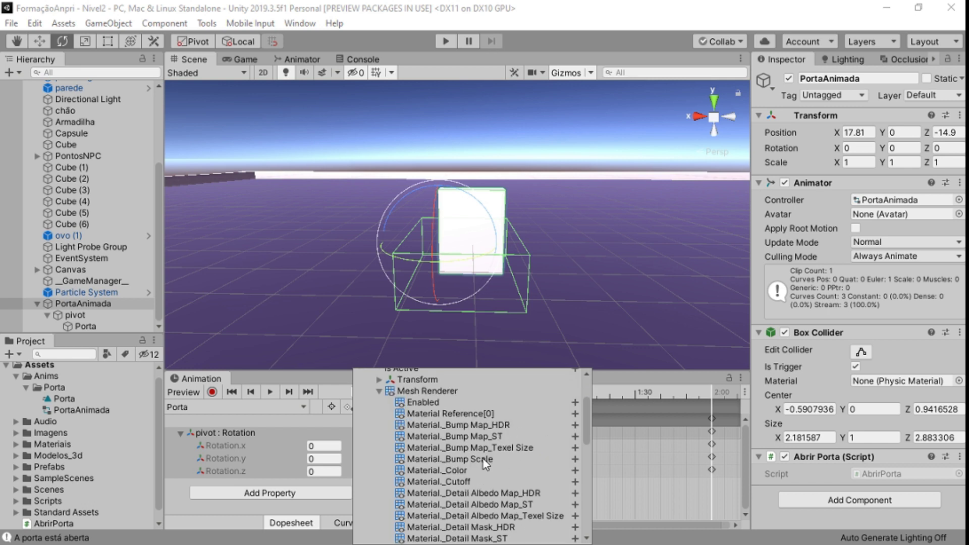
{"action": "scroll", "coordinate": [510, 457], "scroll_direction": "down", "scroll_amount": 8}
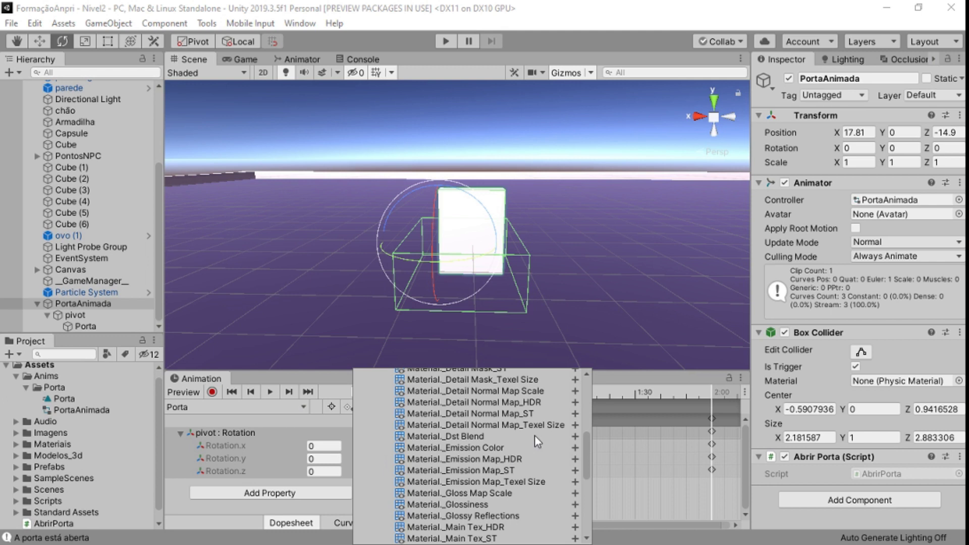
{"action": "scroll", "coordinate": [534, 436], "scroll_direction": "down", "scroll_amount": 3}
{"action": "scroll", "coordinate": [534, 439], "scroll_direction": "down", "scroll_amount": 2}
{"action": "scroll", "coordinate": [534, 443], "scroll_direction": "down", "scroll_amount": 2}
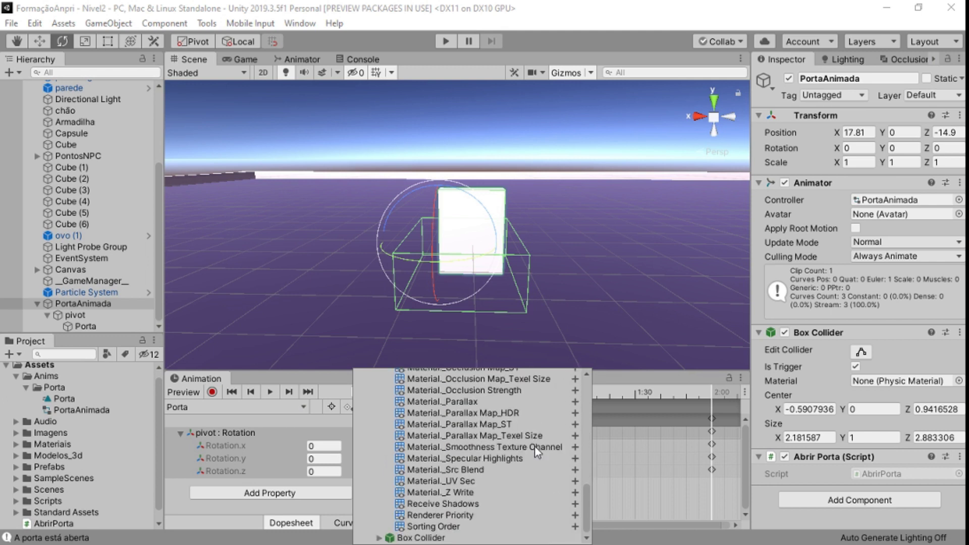
{"action": "scroll", "coordinate": [535, 446], "scroll_direction": "up", "scroll_amount": 15}
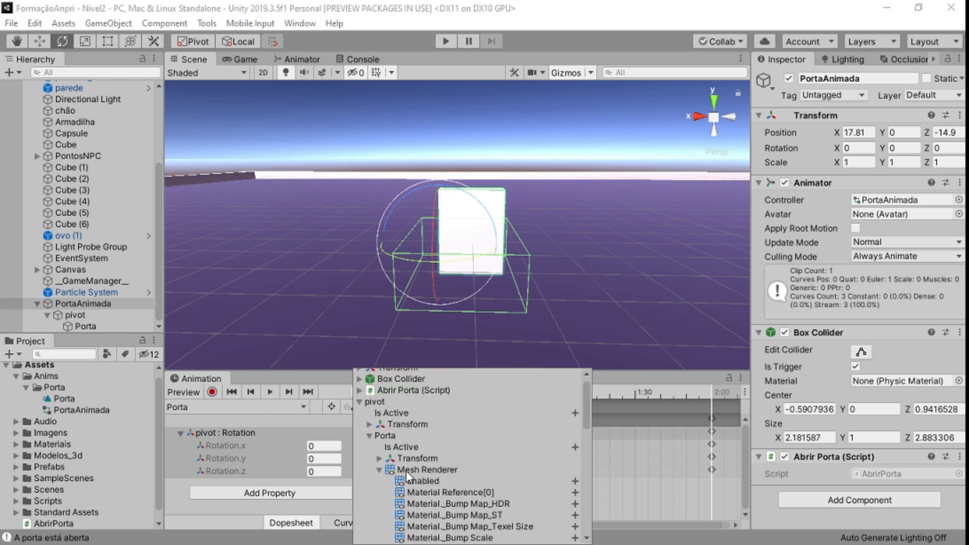
{"action": "left_click", "coordinate": [380, 470]}
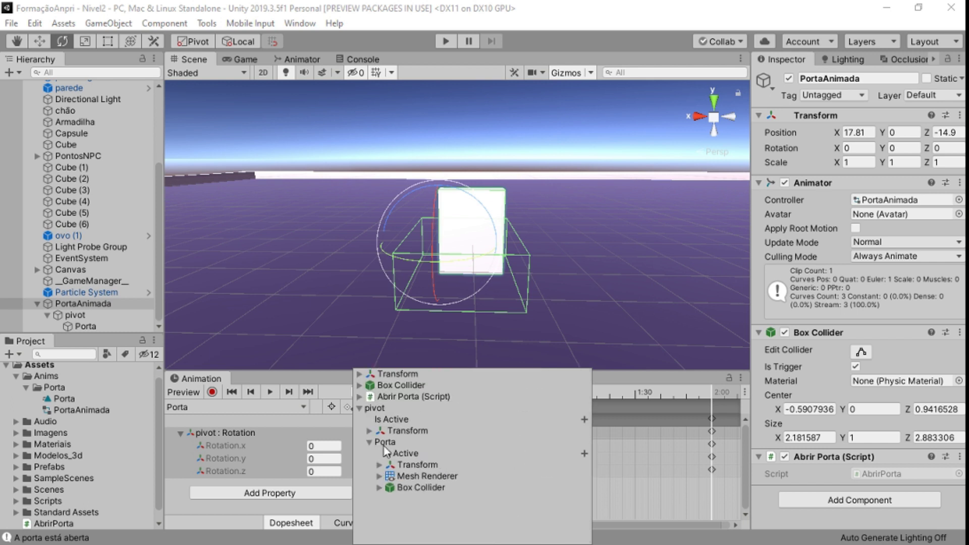
{"action": "left_click", "coordinate": [369, 442]}
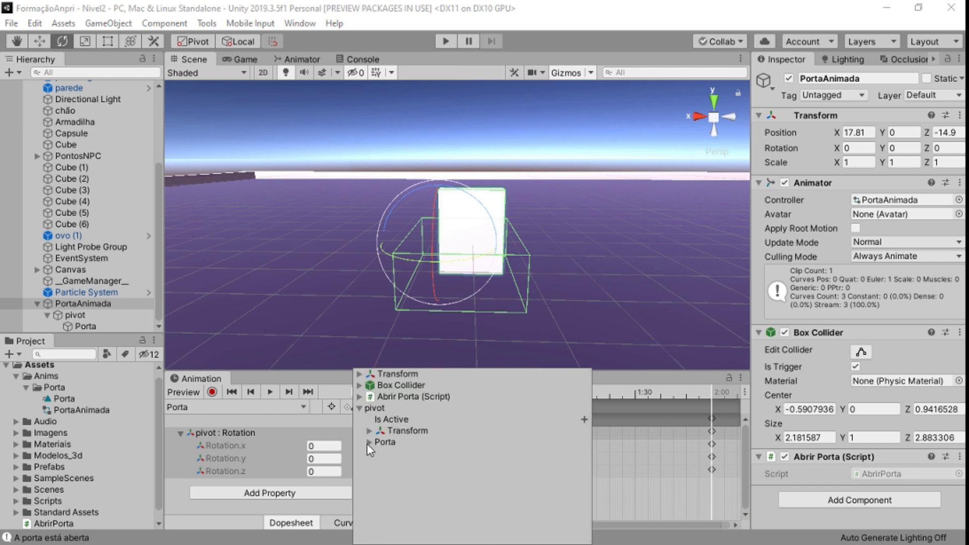
{"action": "left_click", "coordinate": [360, 408]}
{"action": "left_click", "coordinate": [619, 382]}
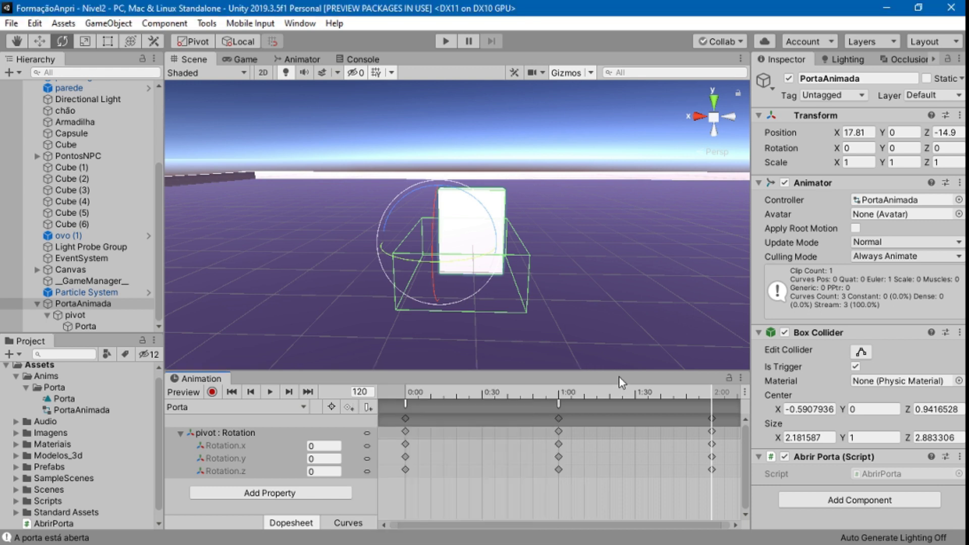